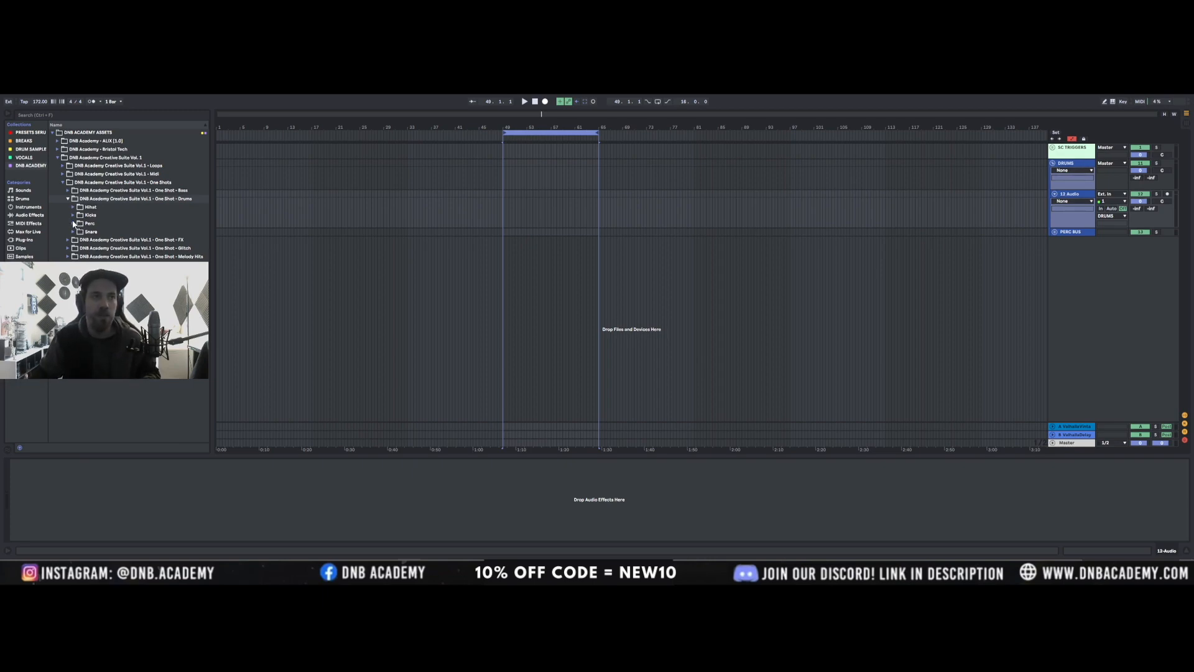
Audition one-shots in the Creative Suite Vol. 1 Perc folder and place Perc 10 at bar 49 on the audio track
{"action": "left_click", "coordinate": [117, 200]}
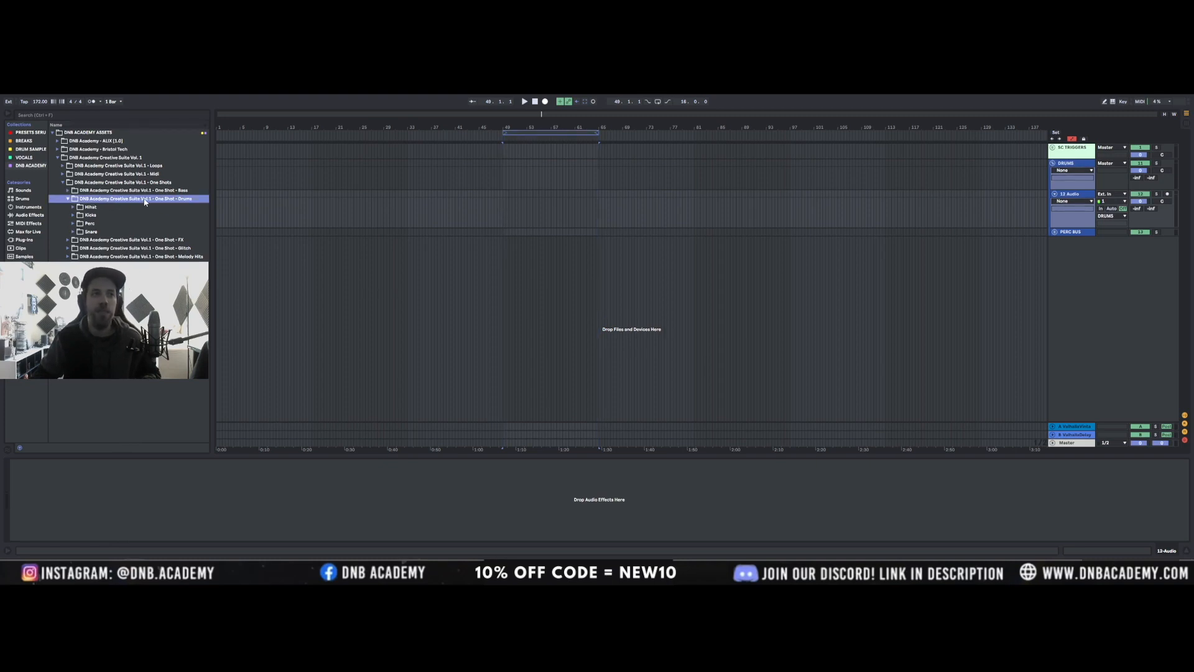
{"action": "left_click", "coordinate": [73, 223]}
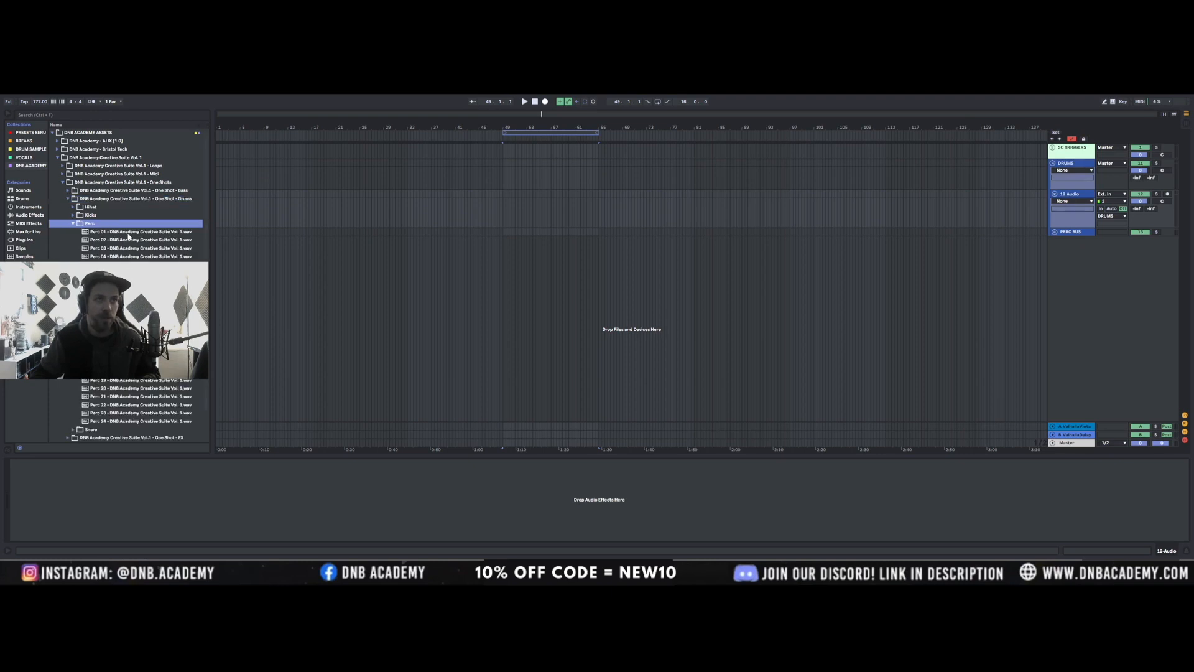
{"action": "left_click", "coordinate": [125, 240]}
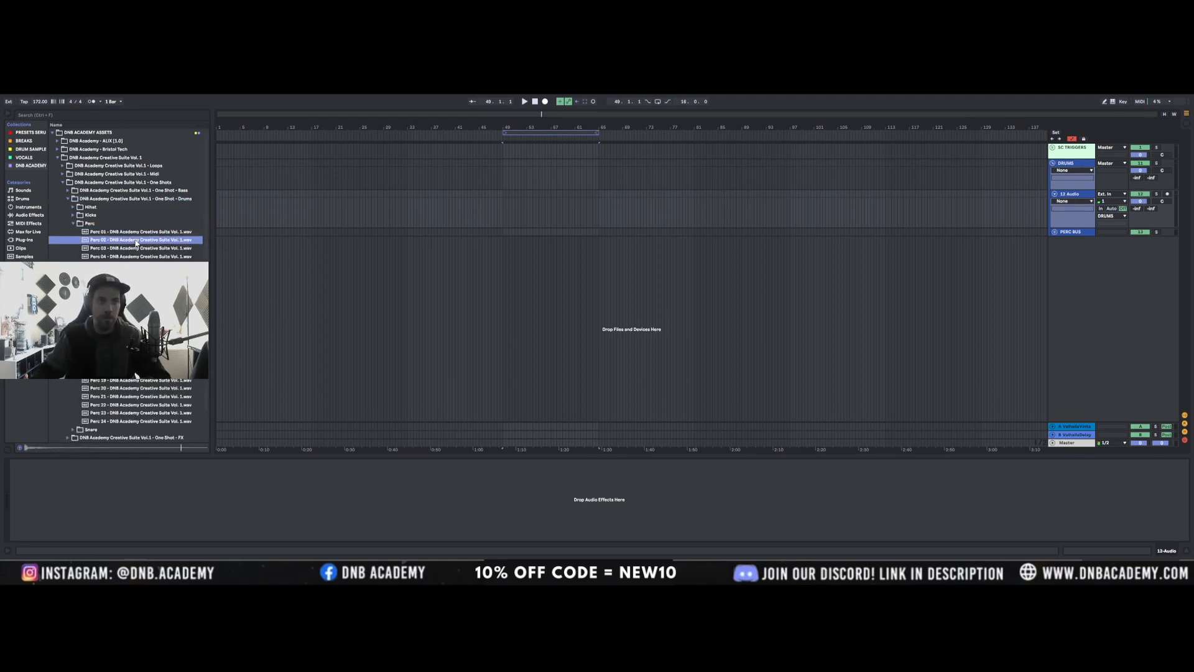
{"action": "key", "text": "Down"}
{"action": "key", "text": "Down"}
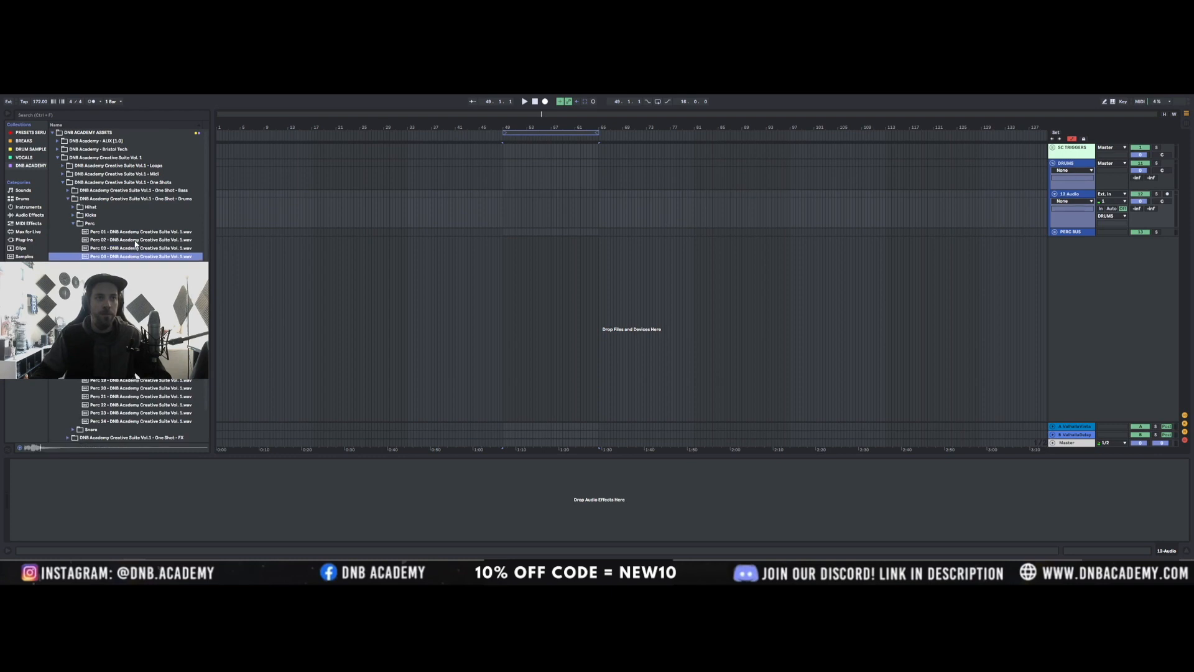
{"action": "left_click", "coordinate": [429, 177]}
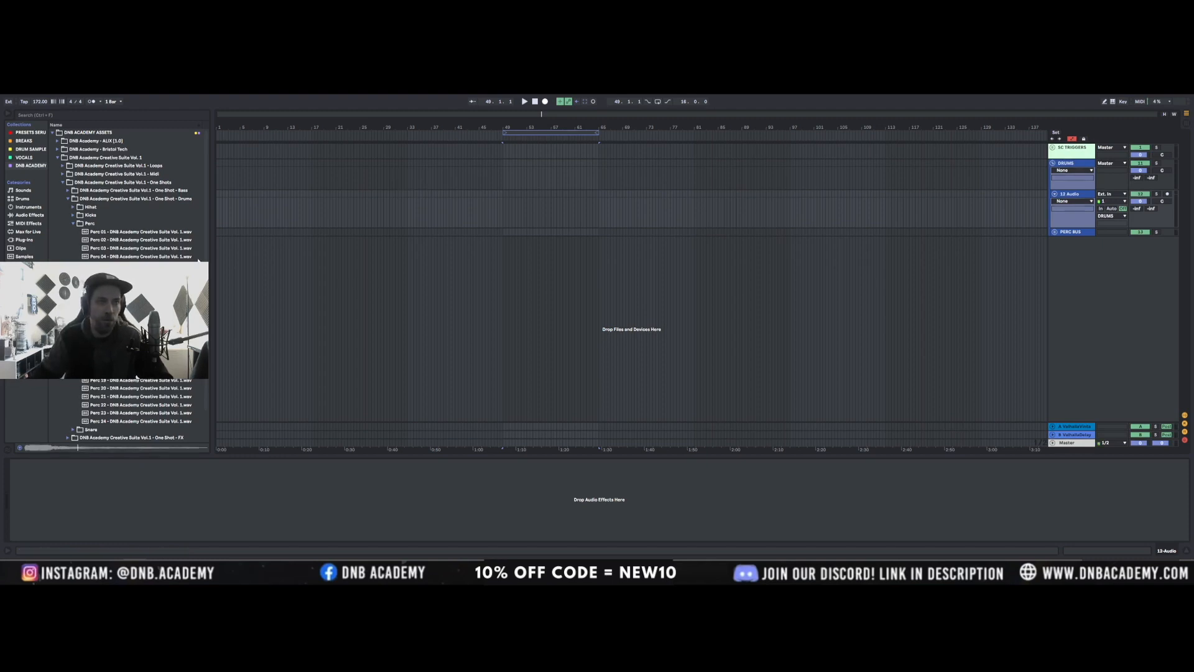
{"action": "key", "text": "Down"}
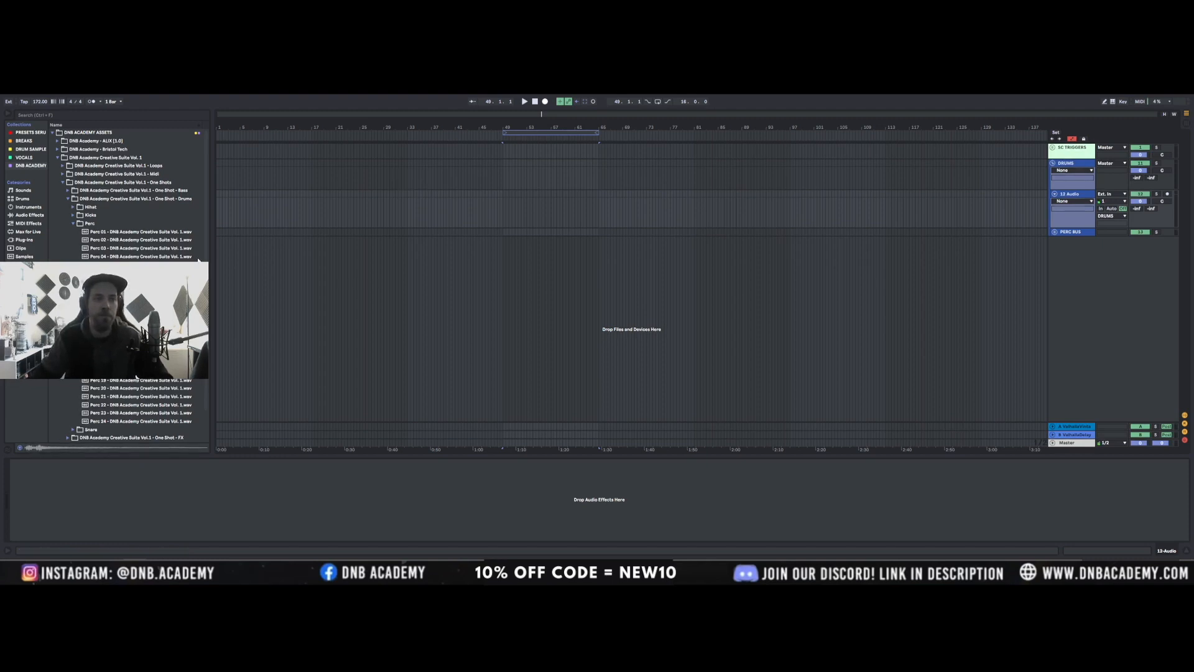
{"action": "key", "text": "Down"}
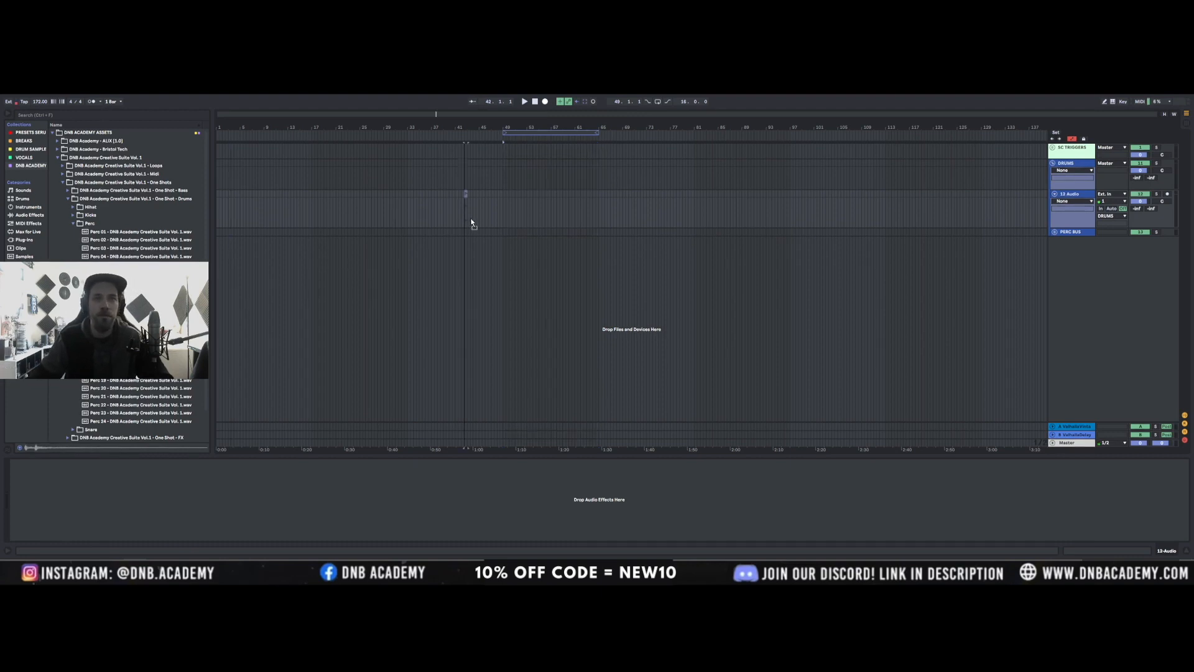
{"action": "left_click", "coordinate": [501, 214]}
{"action": "key", "text": "Return"}
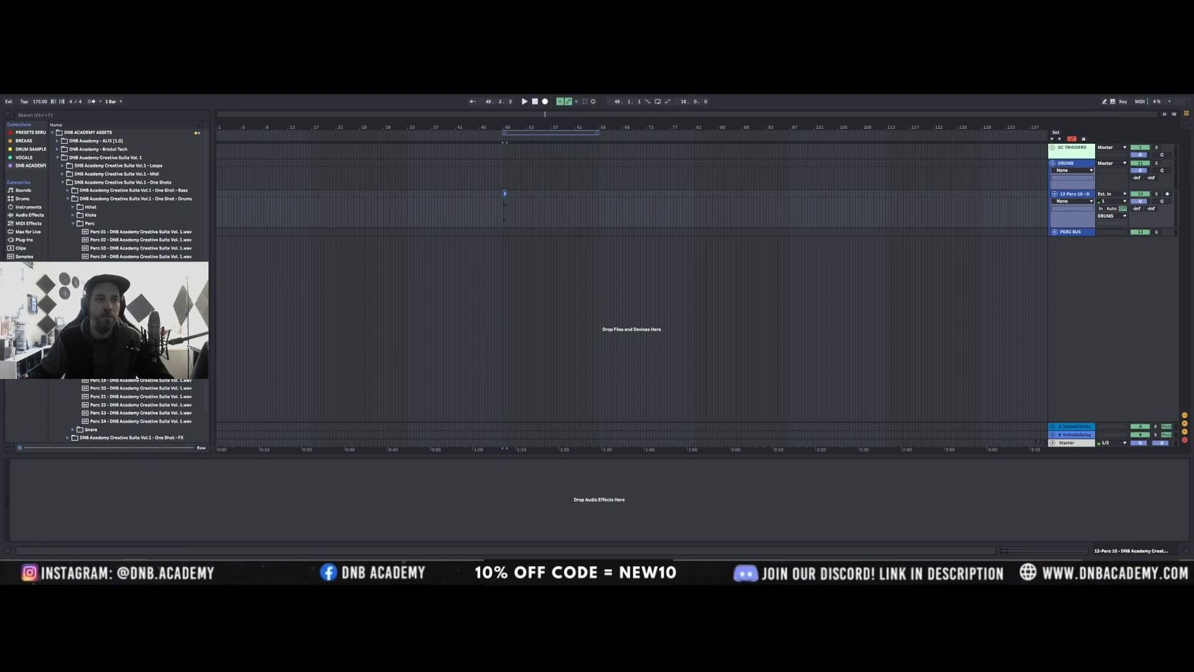
Audition further Perc one-shots and place Perc 21 just after Perc 10 on the audio track
{"action": "left_click", "coordinate": [136, 379]}
{"action": "key", "text": "Down"}
{"action": "key", "text": "Down"}
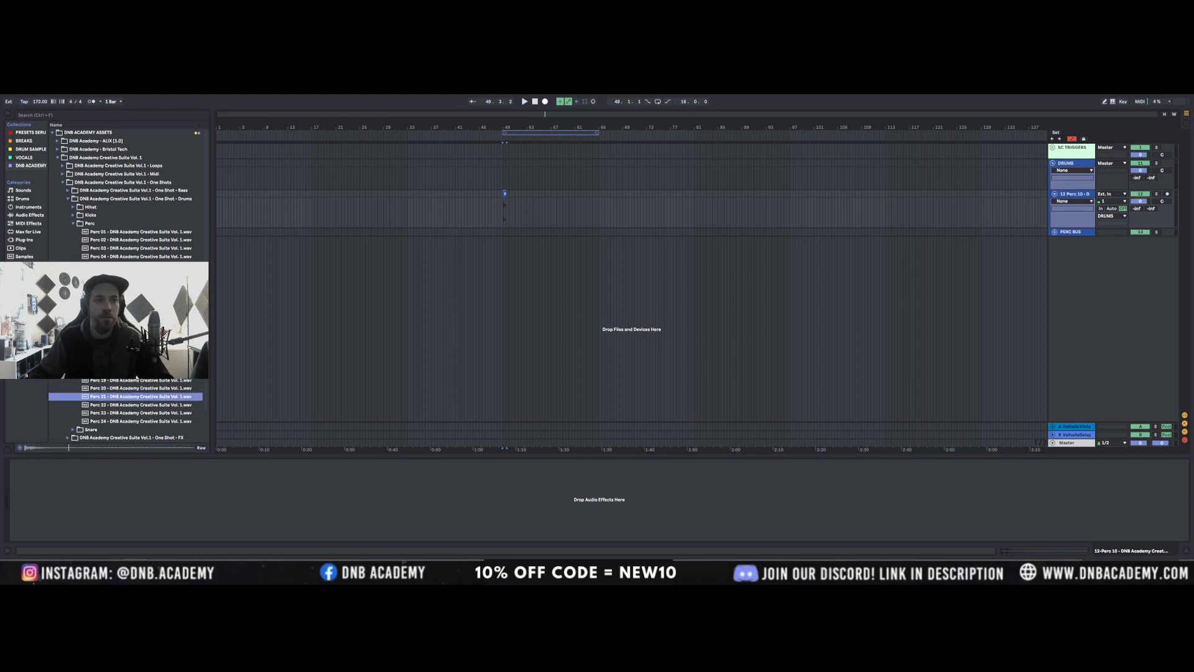
{"action": "left_click_drag", "start_coordinate": [141, 397], "coordinate": [510, 212]}
Audition more Perc samples and place Perc 13 and Perc 12 further along the same audio track
{"action": "left_click", "coordinate": [127, 406]}
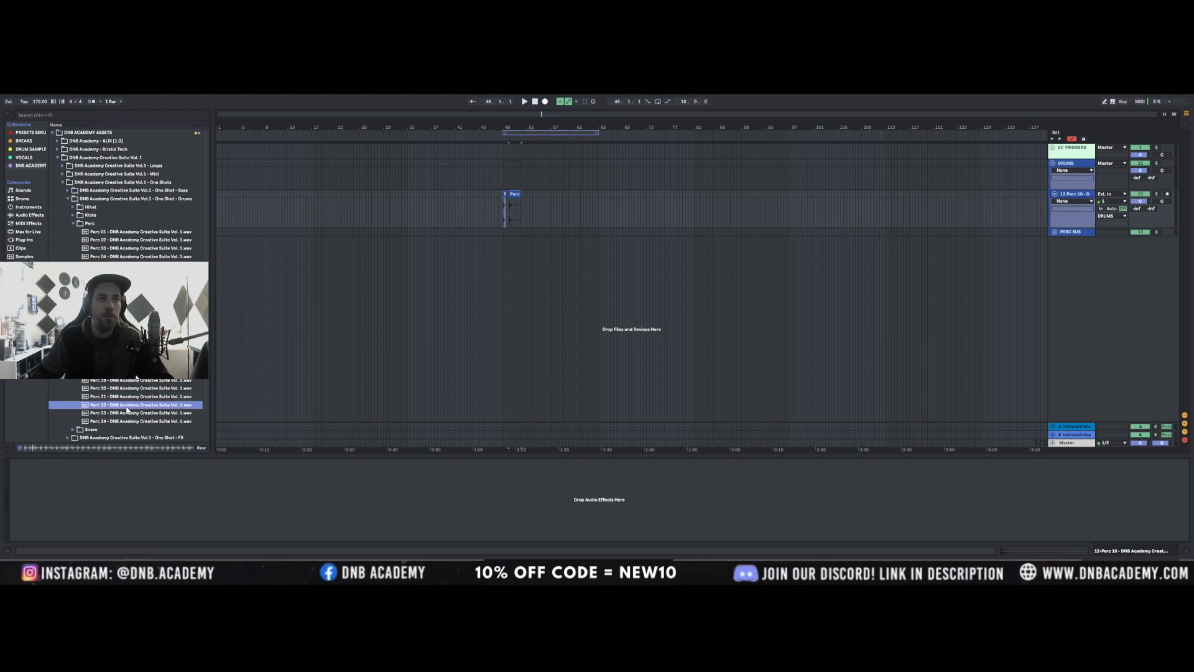
{"action": "left_click", "coordinate": [125, 410]}
{"action": "left_click", "coordinate": [124, 421]}
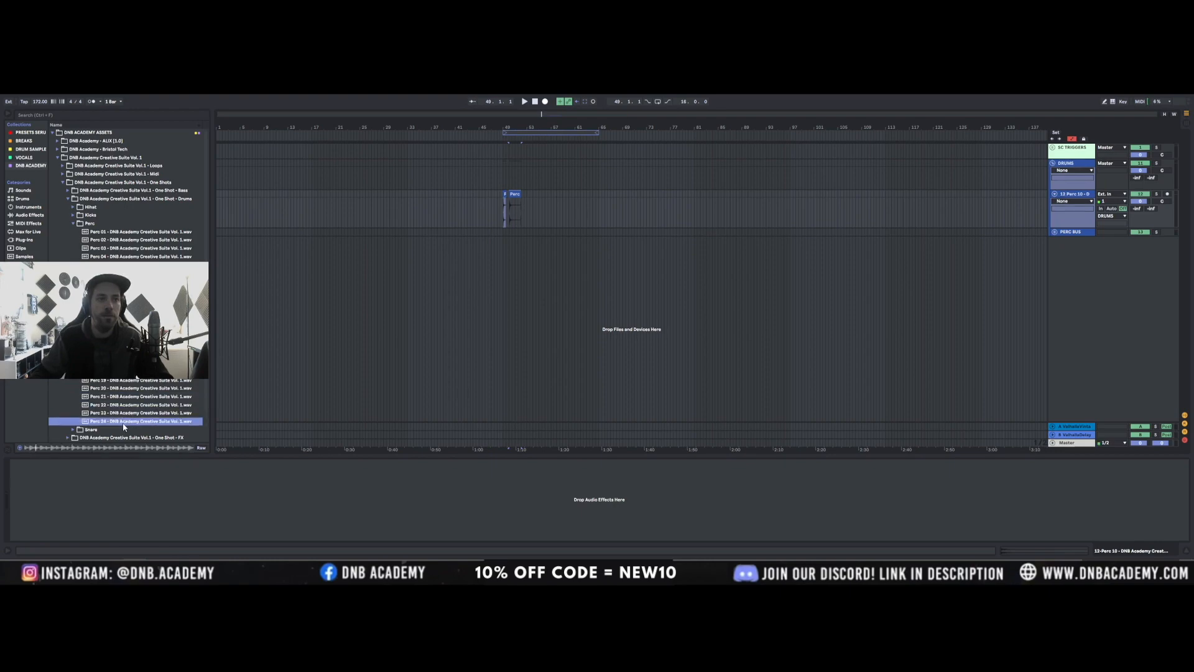
{"action": "left_click", "coordinate": [123, 363]}
{"action": "left_click_drag", "start_coordinate": [123, 363], "coordinate": [528, 208]}
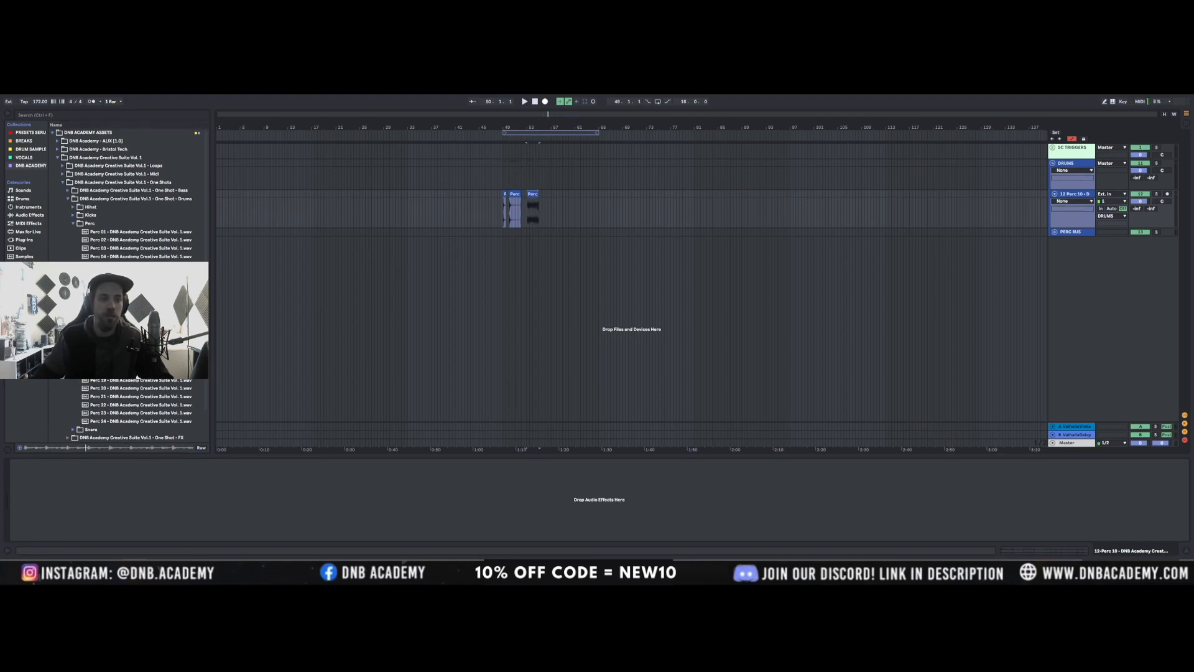
{"action": "left_click_drag", "start_coordinate": [125, 360], "coordinate": [543, 206]}
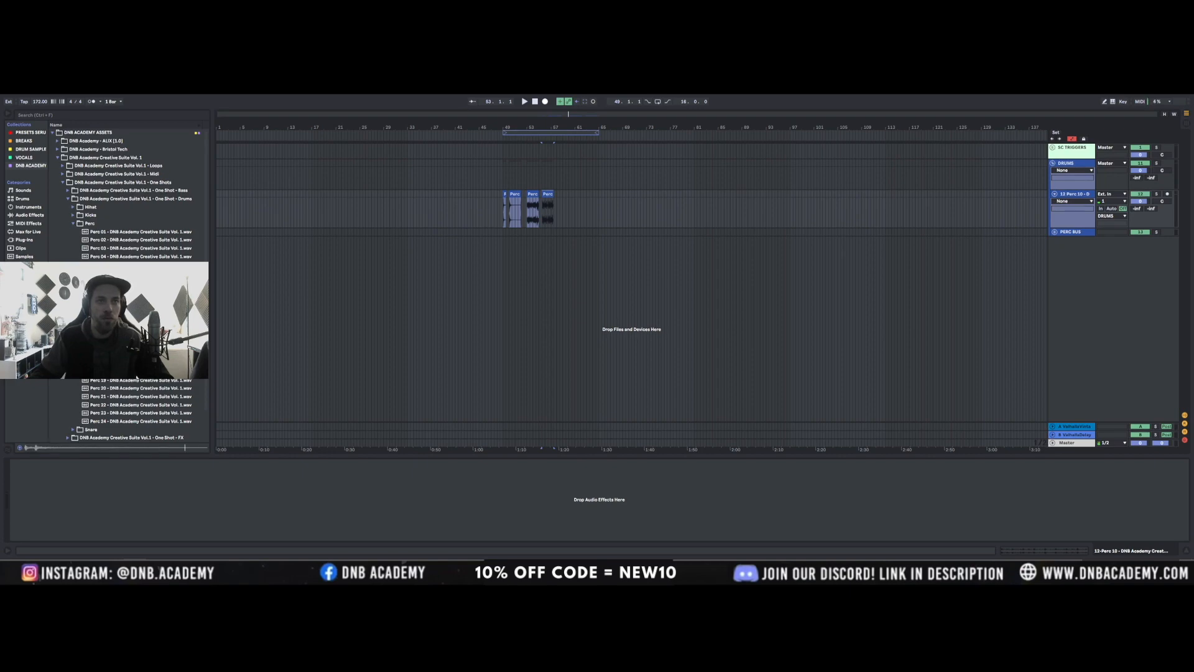
Place the Perc 09 sample in the gap between the Perc 21 and Perc 13 clips
{"action": "scroll", "coordinate": [518, 216], "scroll_direction": "up", "scroll_amount": 10}
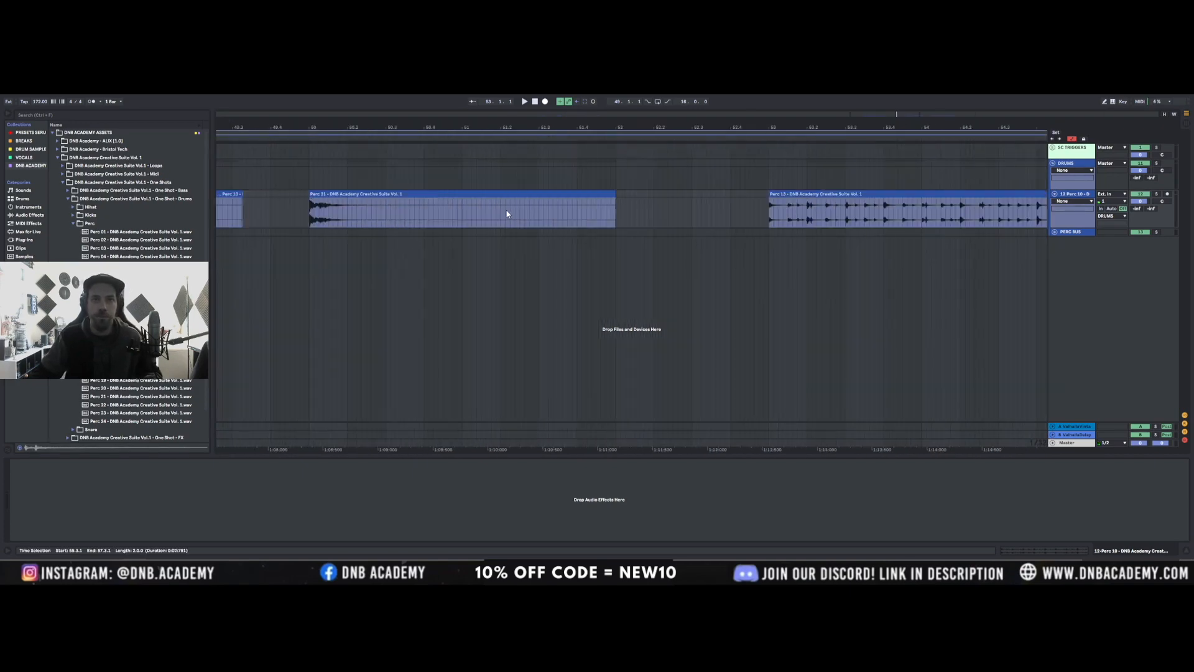
{"action": "scroll", "coordinate": [428, 222], "scroll_direction": "down", "scroll_amount": 5}
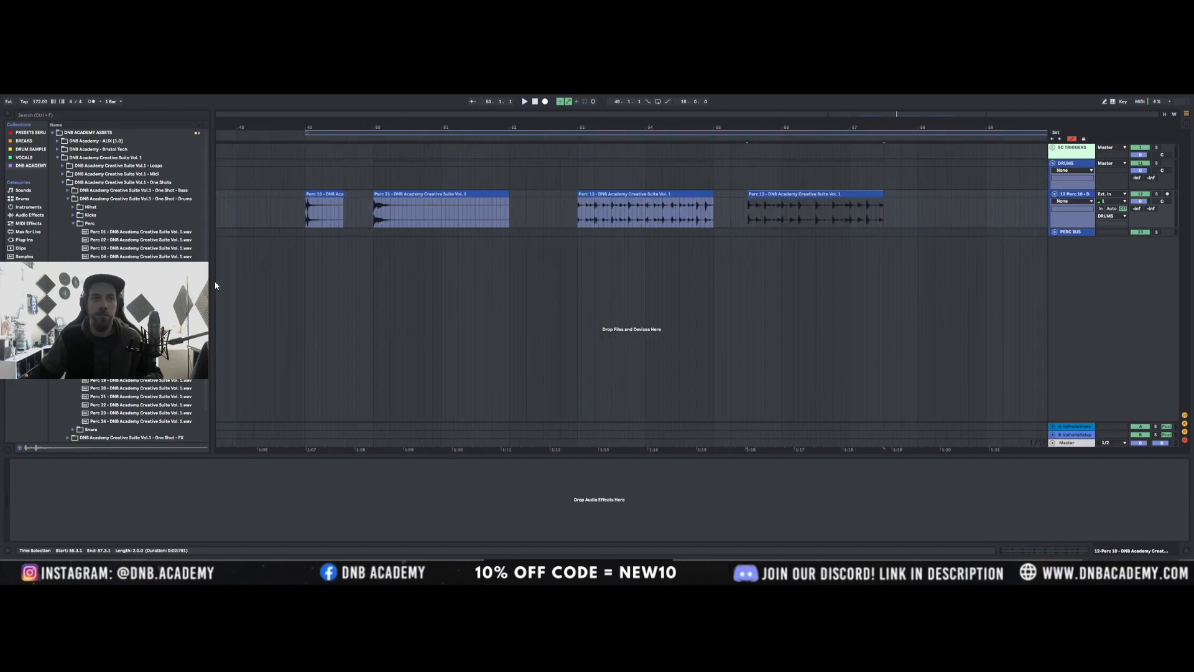
{"action": "left_click_drag", "start_coordinate": [140, 297], "coordinate": [525, 205]}
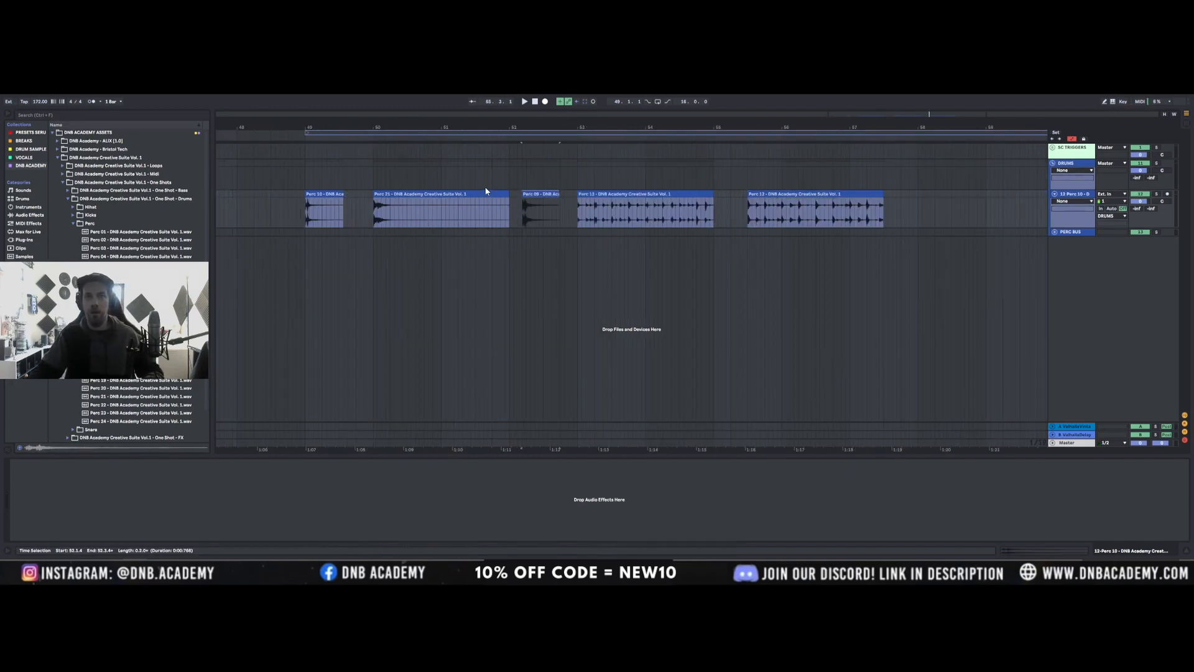
Shorten the arrangement loop to eight bars, from bar 49 to bar 57, and turn looping on
{"action": "left_click_drag", "start_coordinate": [874, 117], "coordinate": [820, 116]}
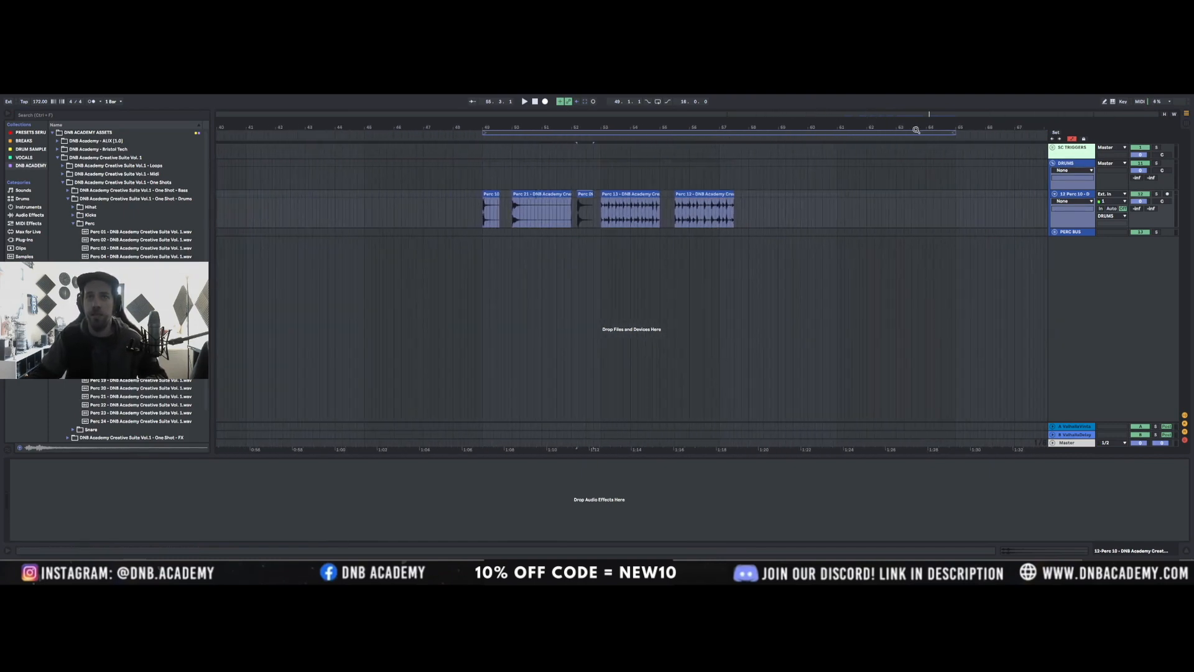
{"action": "left_click_drag", "start_coordinate": [952, 133], "coordinate": [719, 133]}
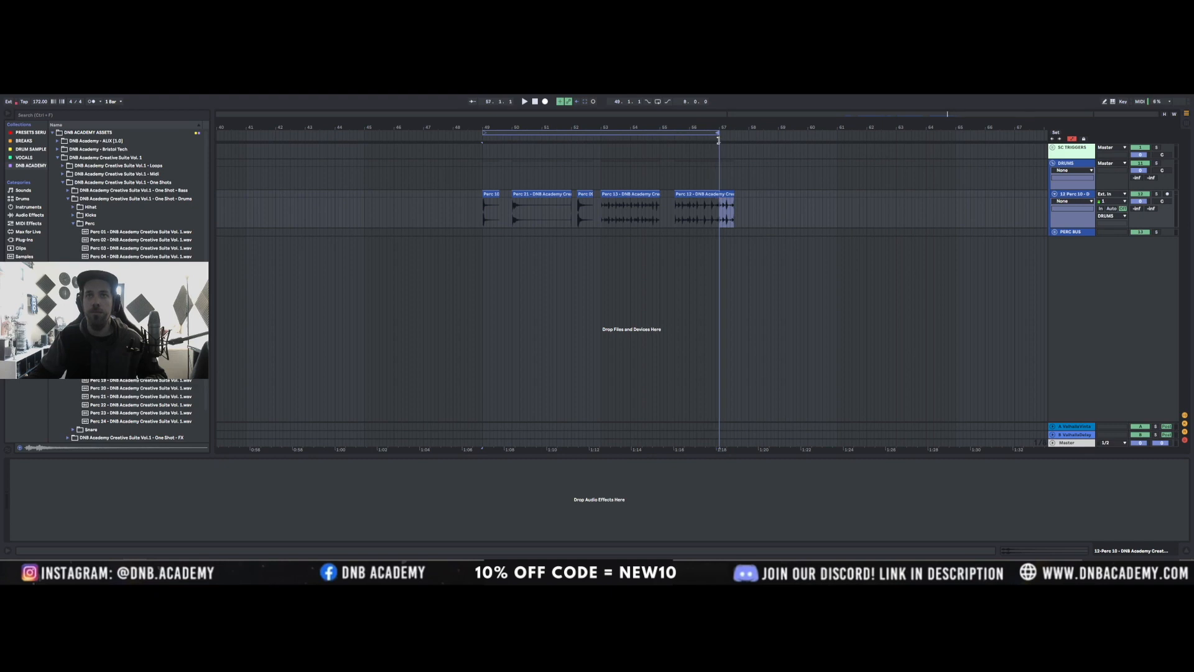
{"action": "left_click", "coordinate": [541, 133]}
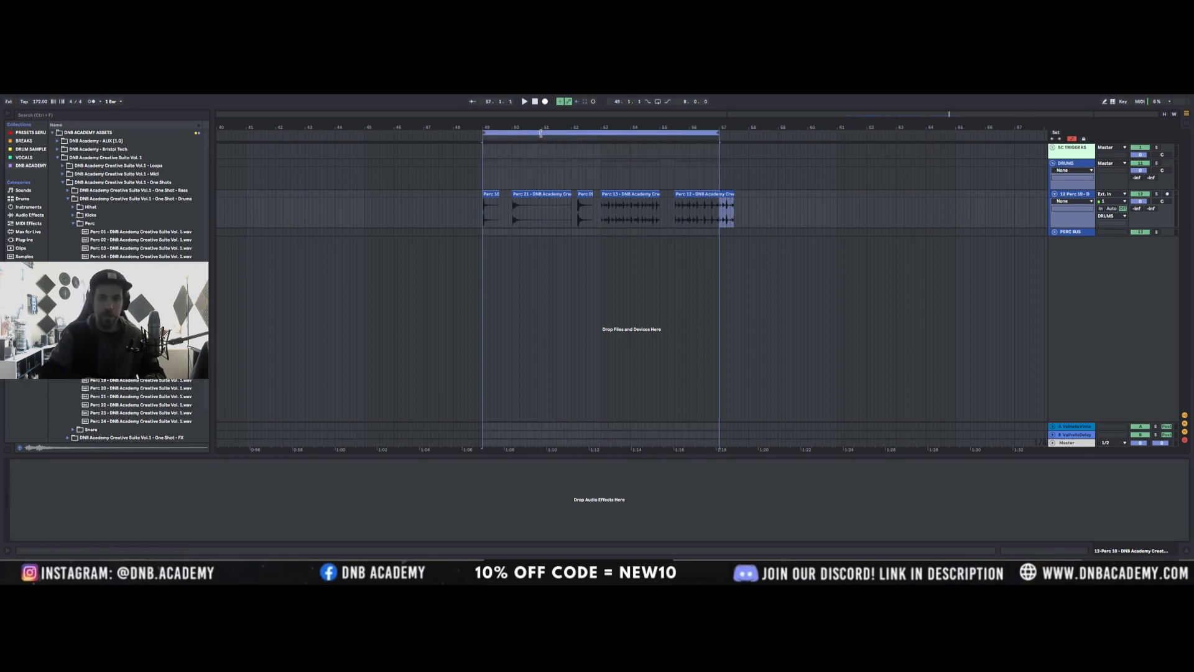
Isolate two single hits from the Perc 13 clip and move them to just after the Perc 09 clip
{"action": "left_click", "coordinate": [703, 194]}
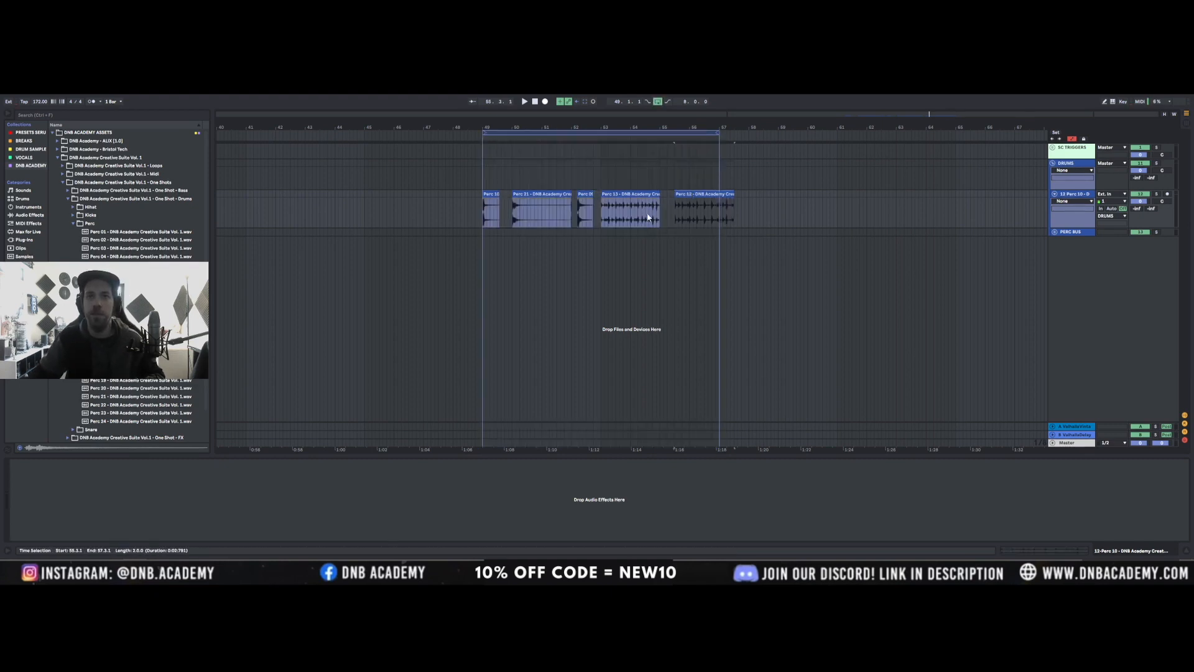
{"action": "scroll", "coordinate": [616, 216], "scroll_direction": "up", "scroll_amount": 10}
{"action": "left_click_drag", "start_coordinate": [700, 212], "coordinate": [418, 202]}
{"action": "left_click_drag", "start_coordinate": [534, 212], "coordinate": [358, 203]}
Delete the leftover pieces of the Perc 13 clip
{"action": "left_click", "coordinate": [512, 195]}
{"action": "key", "text": "Delete"}
{"action": "left_click", "coordinate": [637, 194]}
{"action": "key", "text": "Delete"}
{"action": "left_click_drag", "start_coordinate": [897, 116], "coordinate": [896, 96]}
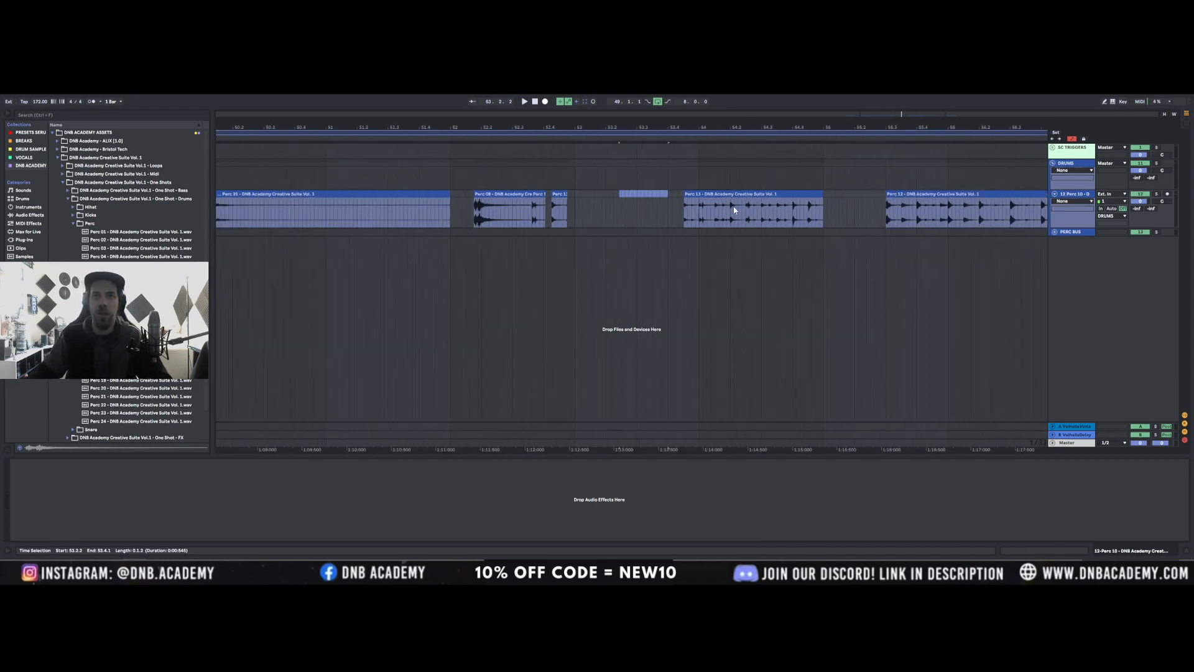
{"action": "left_click", "coordinate": [768, 196]}
{"action": "key", "text": "Delete"}
Isolate two single hits from the Perc 12 clip and move them behind the Perc 13 hits
{"action": "left_click", "coordinate": [947, 209]}
{"action": "left_click_drag", "start_coordinate": [935, 193], "coordinate": [615, 195]}
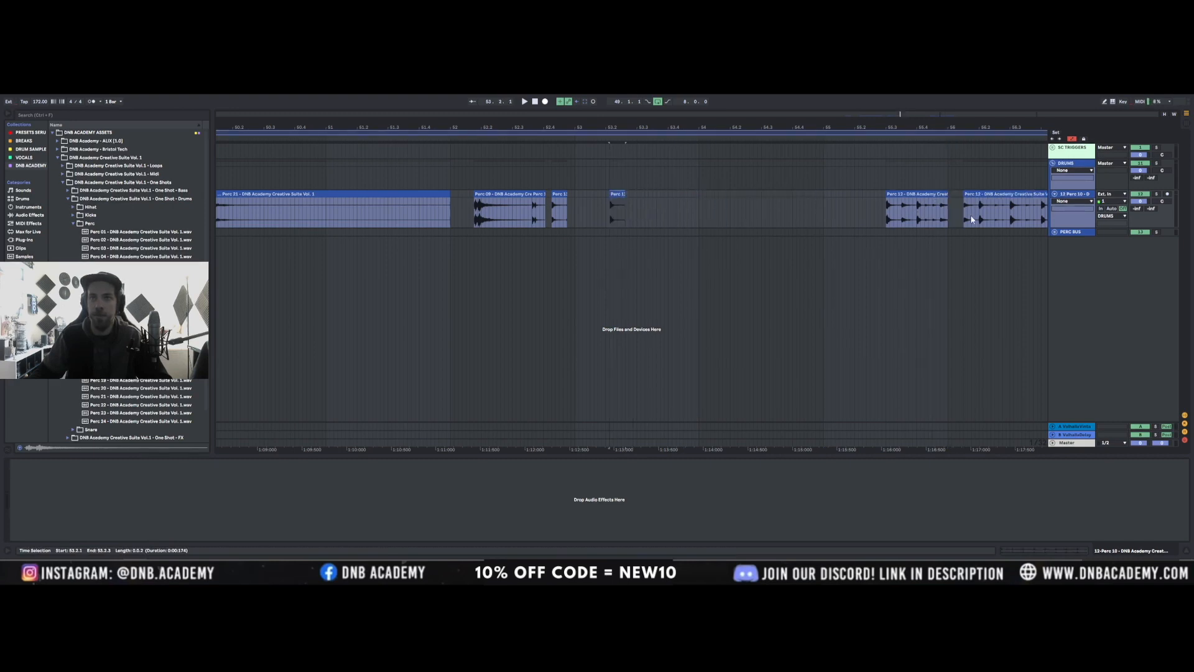
{"action": "left_click", "coordinate": [1009, 211]}
{"action": "left_click_drag", "start_coordinate": [955, 115], "coordinate": [966, 106]}
{"action": "left_click_drag", "start_coordinate": [796, 215], "coordinate": [524, 211]}
Delete the three leftover pieces of the Perc 12 clip
{"action": "left_click", "coordinate": [706, 194]}
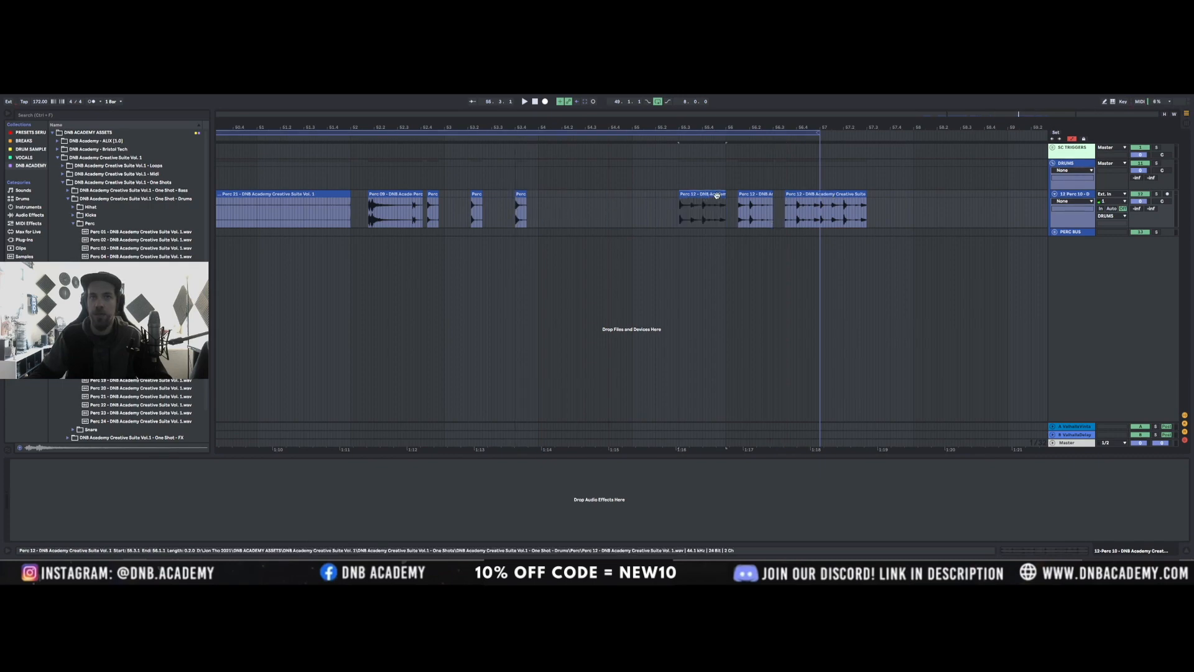
{"action": "key", "text": "Delete"}
{"action": "left_click", "coordinate": [759, 195]}
{"action": "key", "text": "Delete"}
{"action": "left_click", "coordinate": [812, 195]}
{"action": "key", "text": "Delete"}
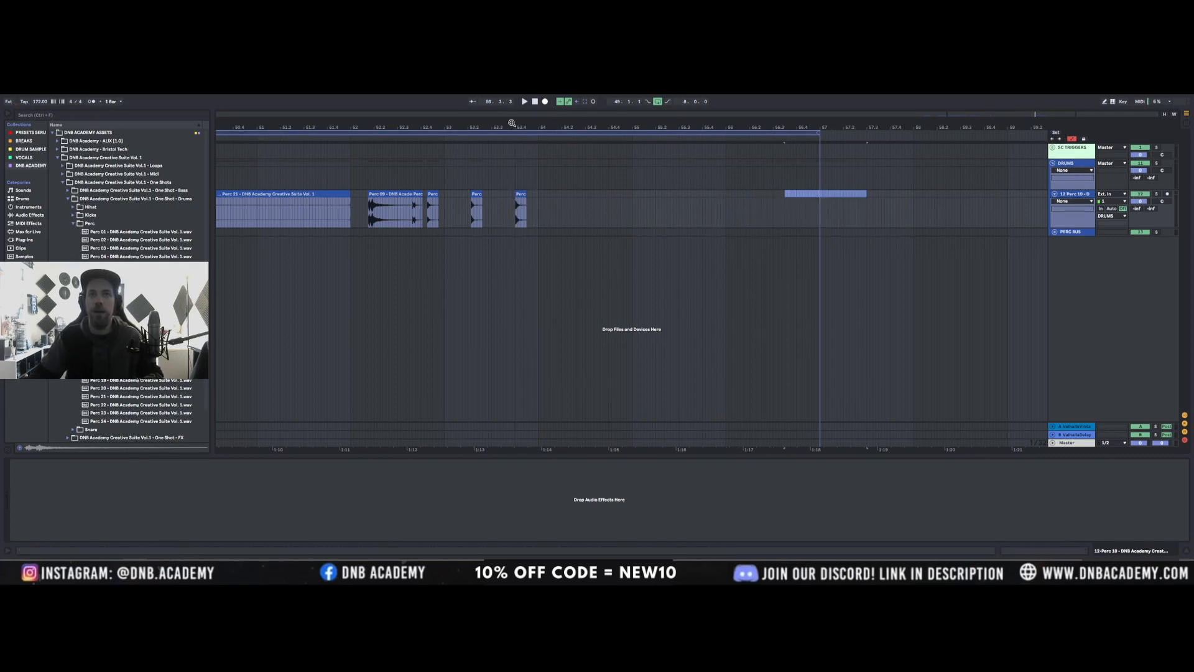
Shorten Perc 10 and Perc 21 to brief hits and move Perc 09 and the first sliced hit close behind them
{"action": "left_click_drag", "start_coordinate": [978, 114], "coordinate": [912, 120]}
{"action": "left_click_drag", "start_coordinate": [715, 196], "coordinate": [440, 195]}
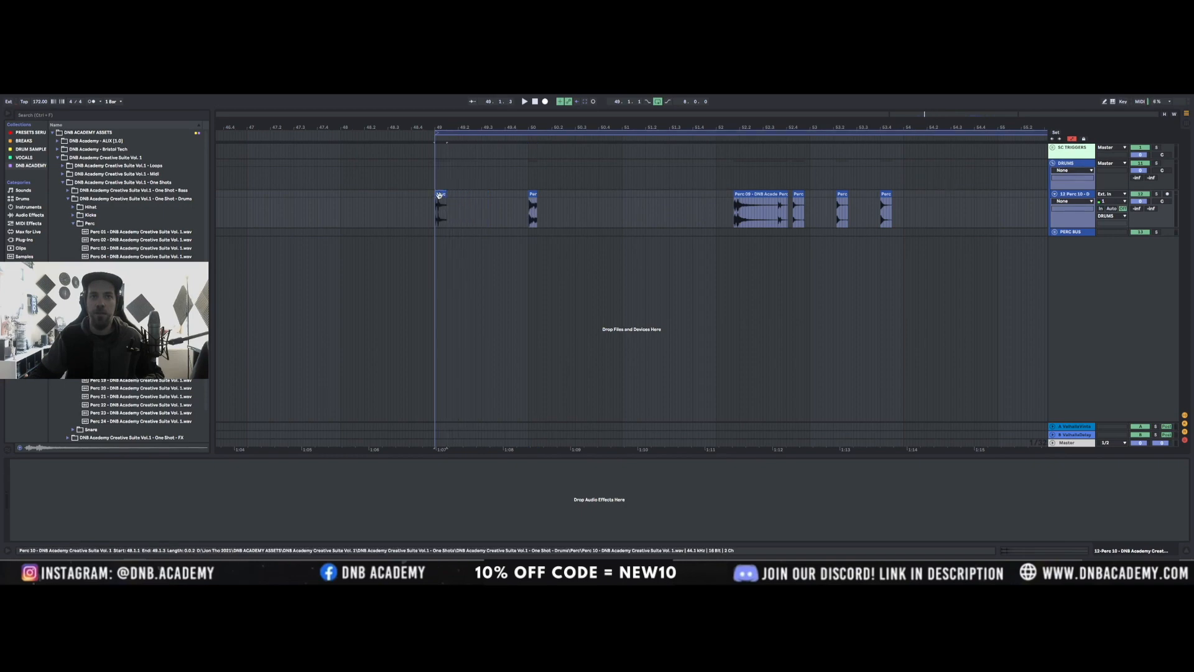
{"action": "left_click_drag", "start_coordinate": [787, 196], "coordinate": [566, 204]}
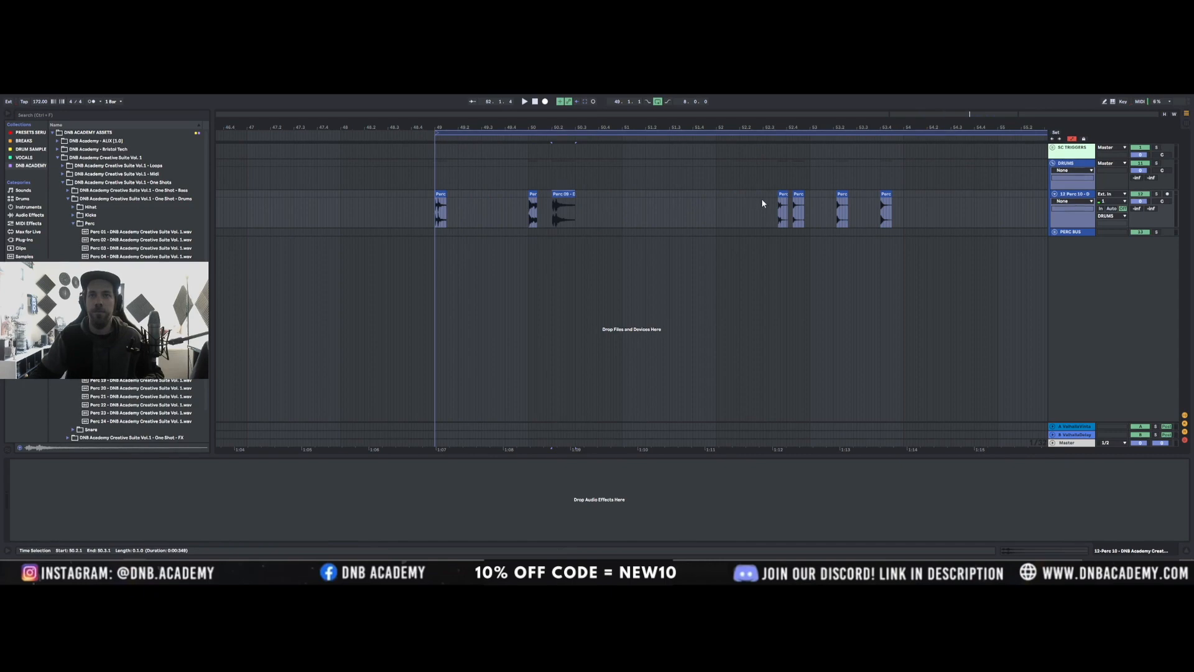
{"action": "left_click_drag", "start_coordinate": [781, 205], "coordinate": [598, 207]}
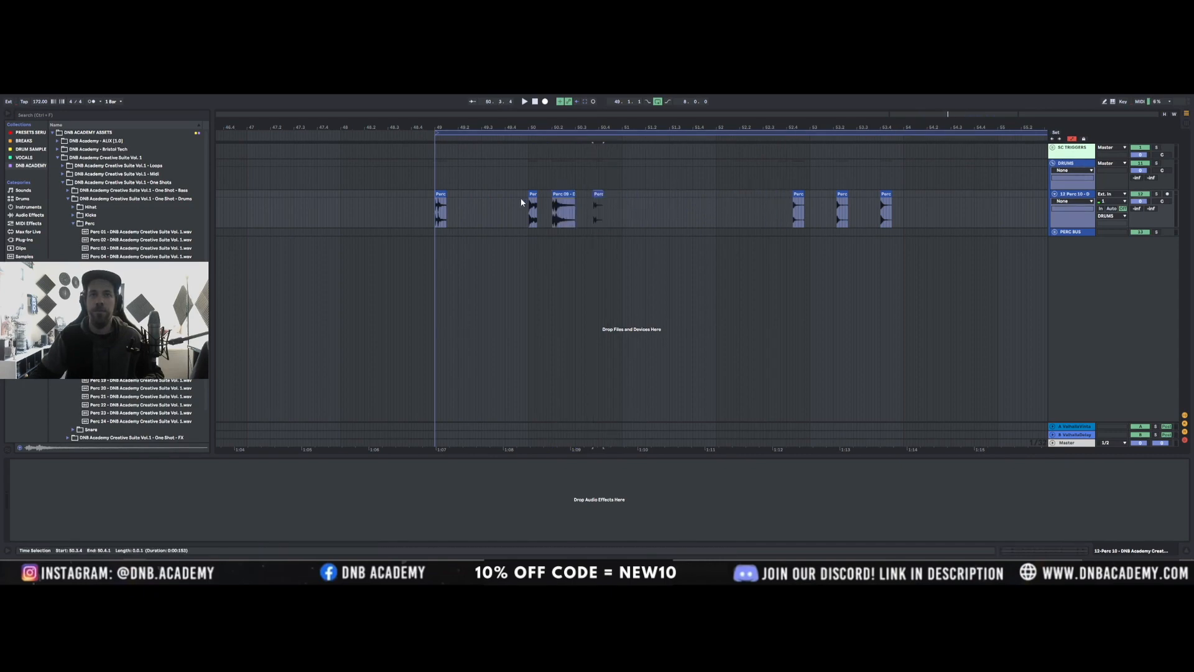
Play the hits from bar 49 and move the three remaining sliced hits up behind the others
{"action": "left_click", "coordinate": [445, 202]}
{"action": "key", "text": "space"}
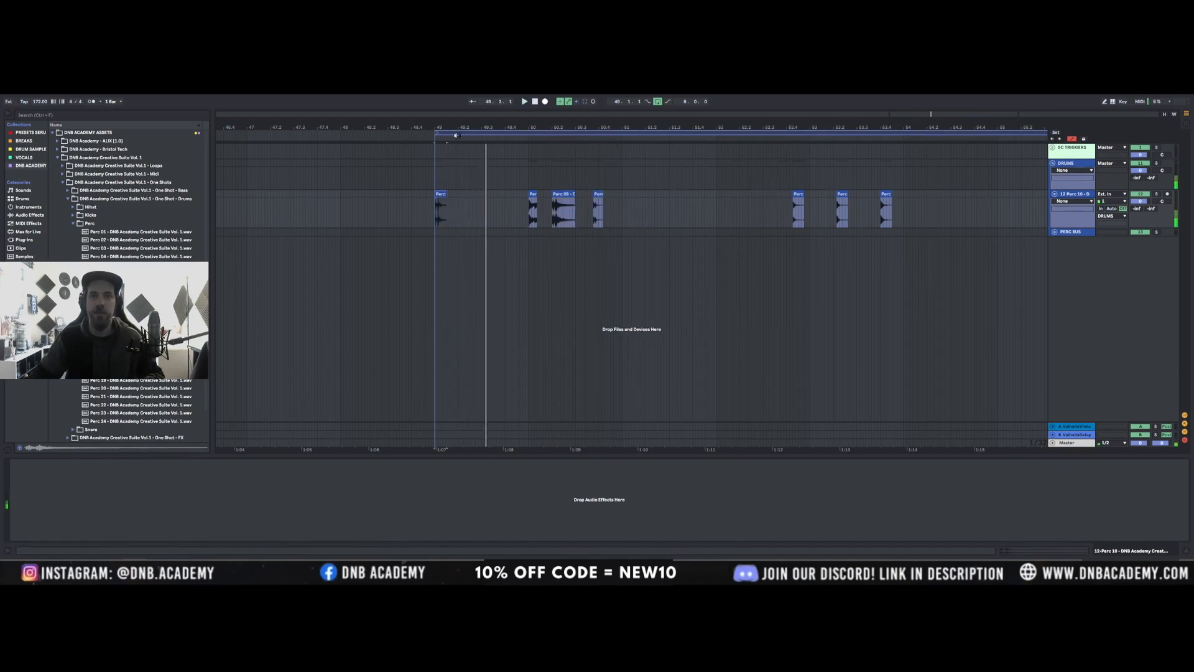
{"action": "left_click_drag", "start_coordinate": [846, 198], "coordinate": [646, 200]}
{"action": "left_click_drag", "start_coordinate": [800, 196], "coordinate": [690, 199]}
{"action": "left_click_drag", "start_coordinate": [888, 196], "coordinate": [713, 200]}
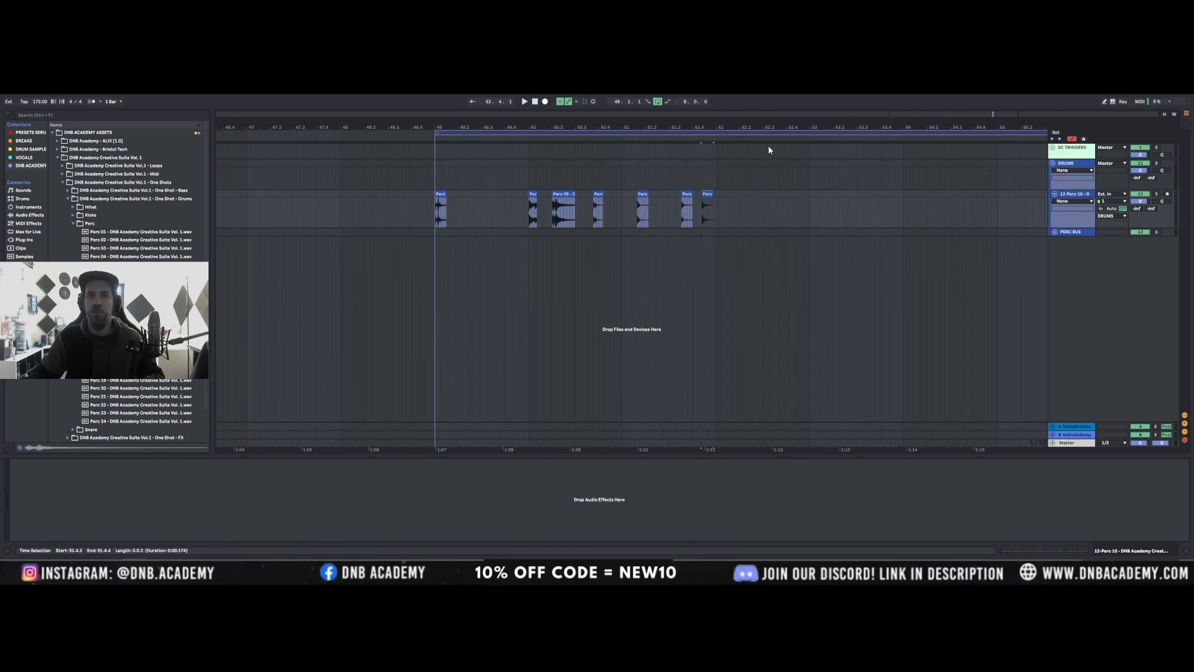
Move the Perc 21 hit to just after Perc 10 and play the pattern from just before bar 49
{"action": "left_click_drag", "start_coordinate": [917, 119], "coordinate": [896, 144]}
{"action": "left_click_drag", "start_coordinate": [739, 196], "coordinate": [624, 199]}
{"action": "left_click", "coordinate": [578, 207]}
{"action": "key", "text": "space"}
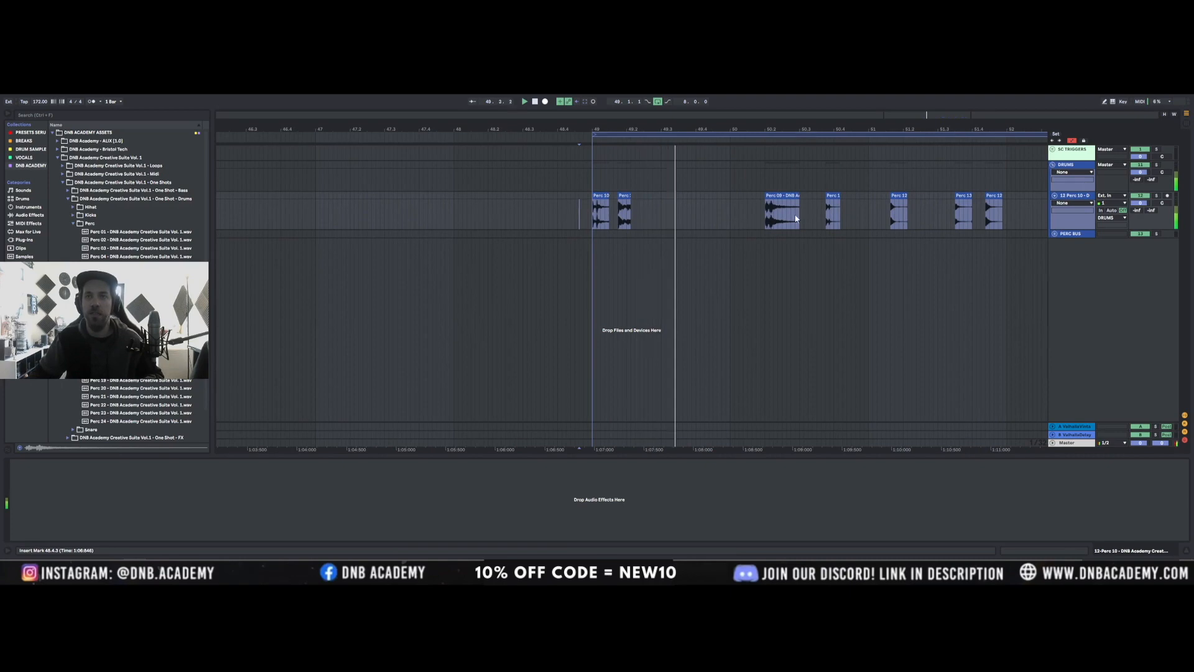
Move the Perc 09 hit close behind Perc 21, check it by playback, and fine-tune its position slightly earlier
{"action": "left_click_drag", "start_coordinate": [785, 197], "coordinate": [660, 204]}
{"action": "left_click", "coordinate": [584, 212]}
{"action": "key", "text": "space"}
{"action": "left_click", "coordinate": [834, 197]}
{"action": "left_click_drag", "start_coordinate": [674, 196], "coordinate": [658, 198]}
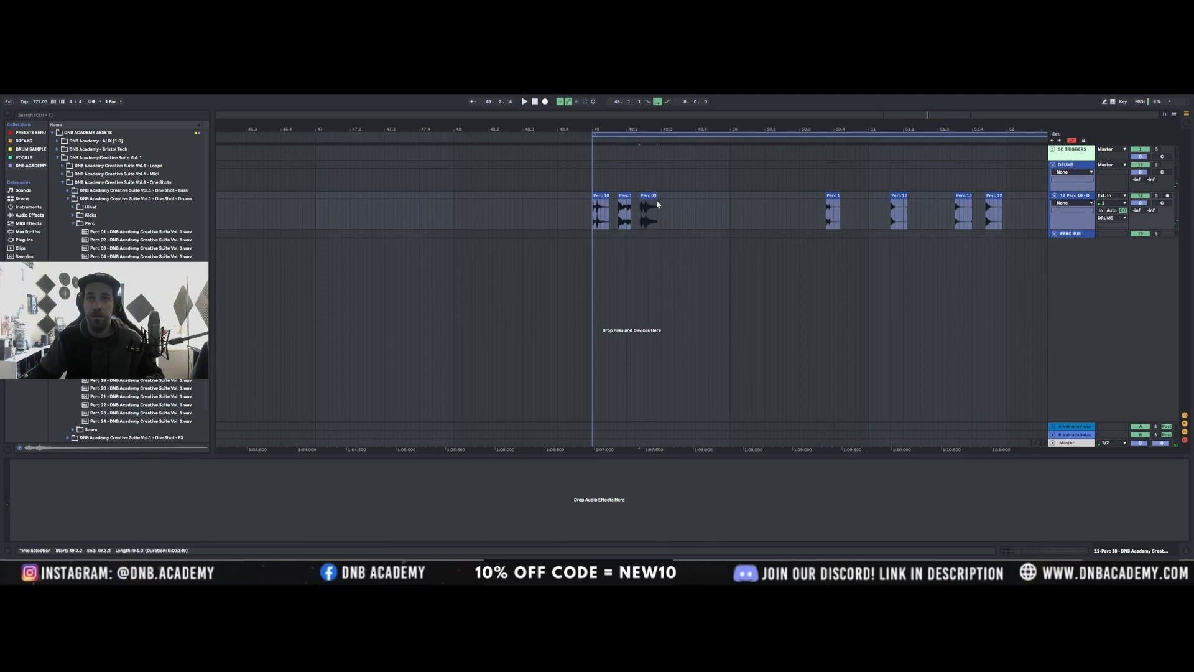
Turn off the automation view and move the next sliced hit to just after Perc 09 in bar 49
{"action": "key", "text": "a"}
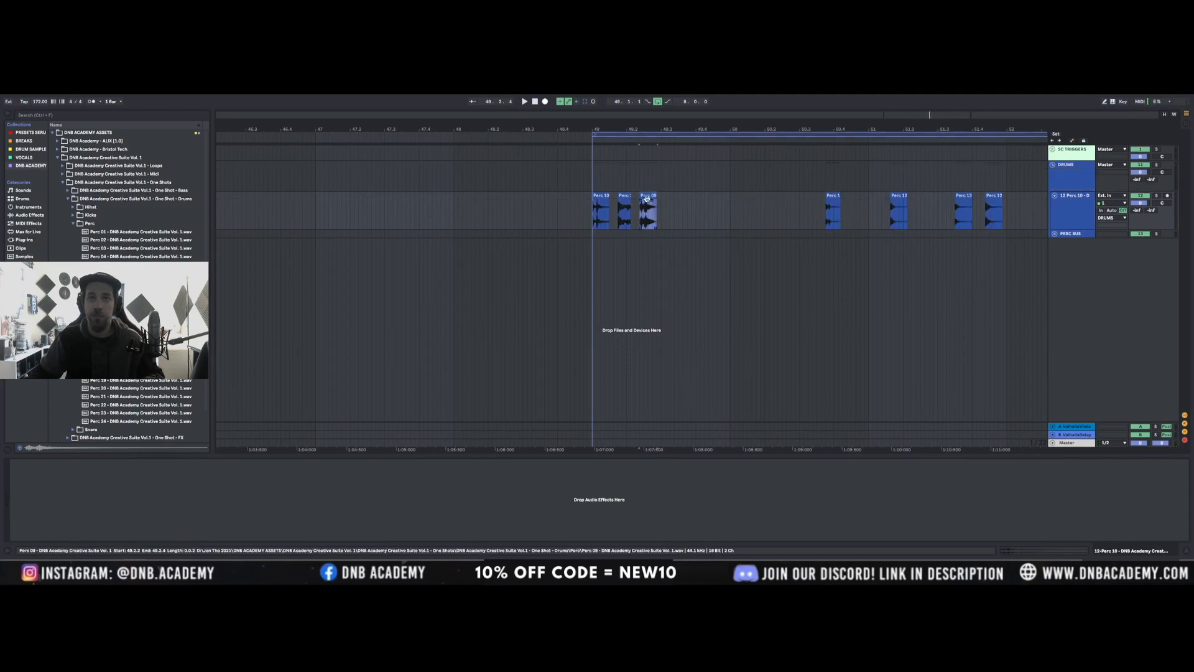
{"action": "mouse_move", "coordinate": [624, 204]}
{"action": "left_mouse_down"}
{"action": "mouse_move", "coordinate": [782, 203]}
{"action": "mouse_move", "coordinate": [676, 211]}
{"action": "left_mouse_up"}
{"action": "left_click", "coordinate": [592, 208]}
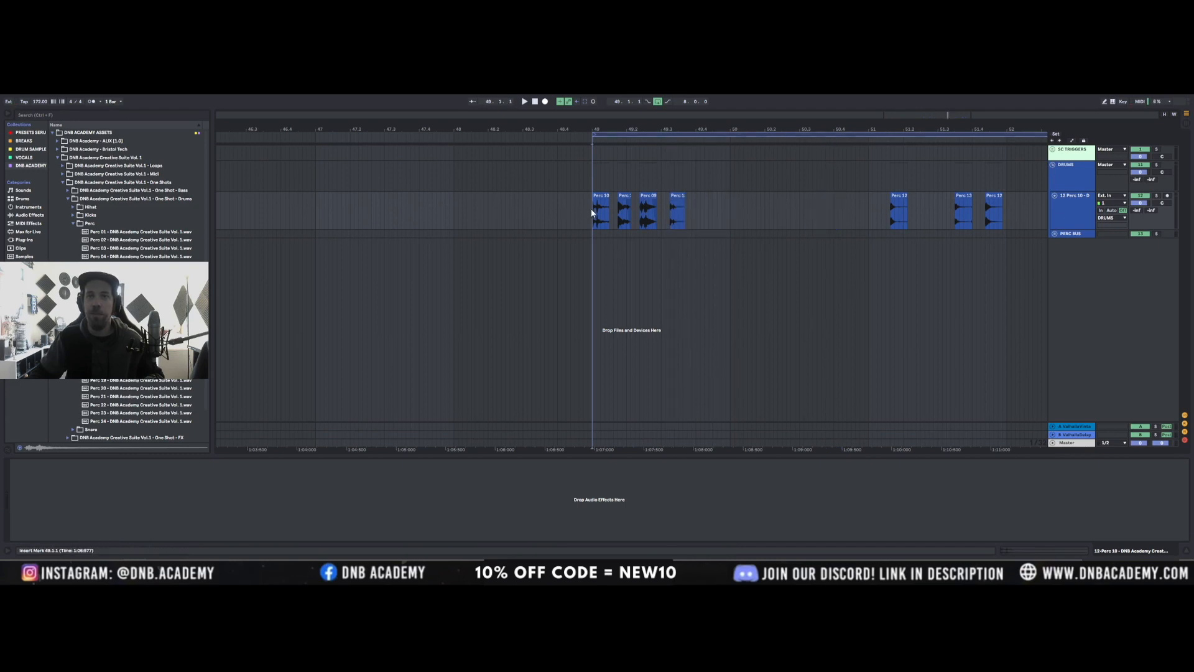
Move one Perc 13 hit and one Perc 12 hit to the end of bar 49 and play the pattern
{"action": "left_click_drag", "start_coordinate": [962, 197], "coordinate": [694, 214]}
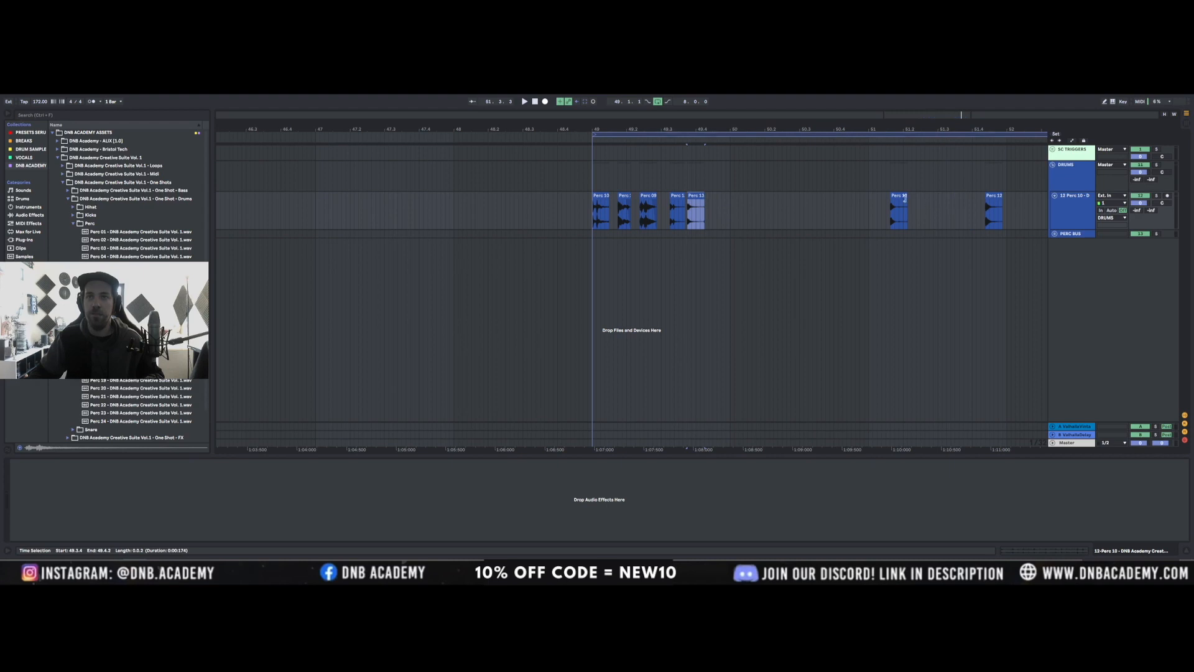
{"action": "left_click_drag", "start_coordinate": [896, 196], "coordinate": [718, 207]}
{"action": "left_click", "coordinate": [567, 209]}
{"action": "key", "text": "space"}
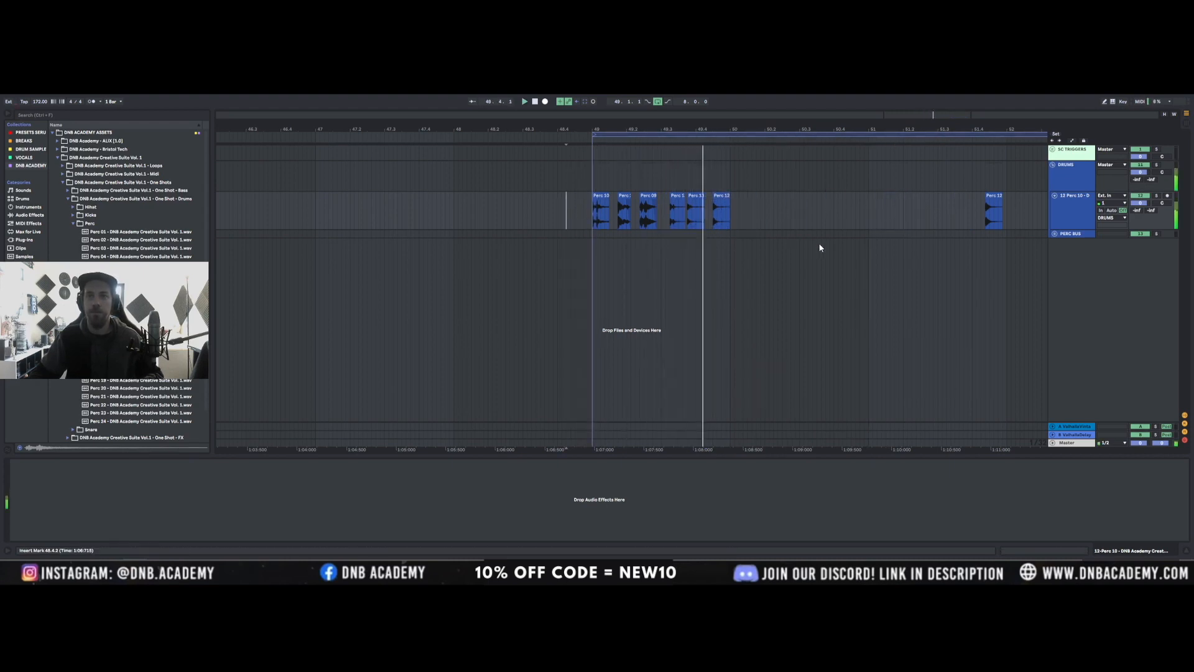
Move the Perc 12 hit slightly earlier, directly behind the preceding Perc 13 hit, and play the pattern from just before bar 49
{"action": "left_click", "coordinate": [721, 199]}
{"action": "key", "text": "space"}
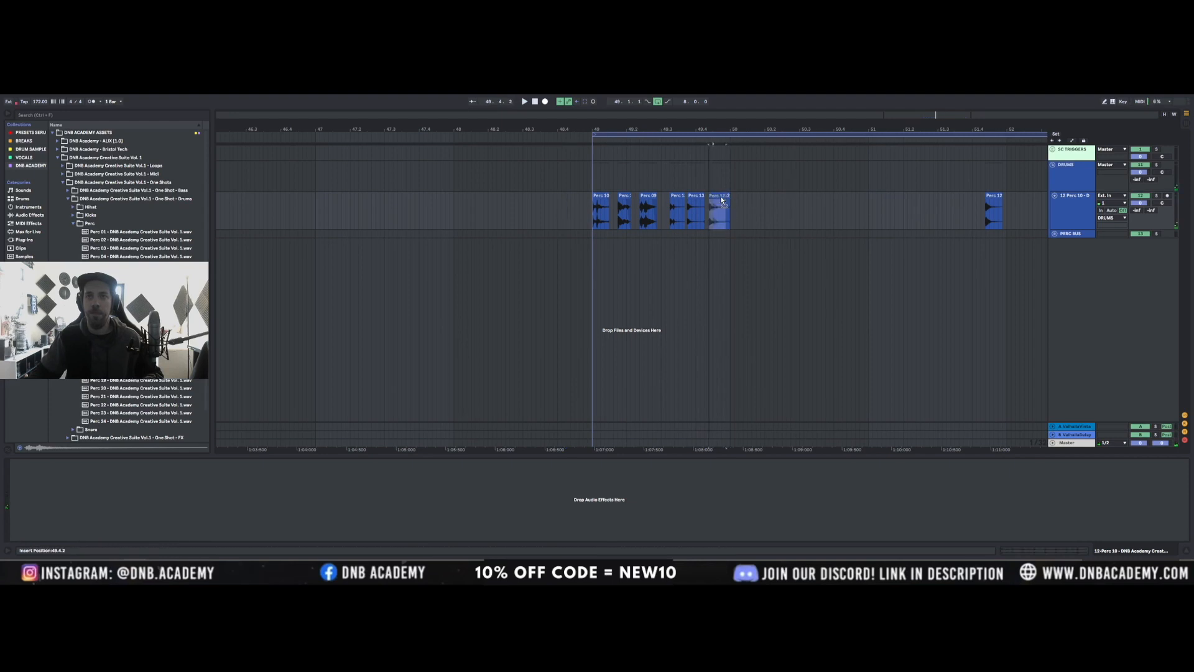
{"action": "left_click_drag", "start_coordinate": [722, 199], "coordinate": [718, 198]}
{"action": "left_click", "coordinate": [570, 215]}
{"action": "key", "text": "space"}
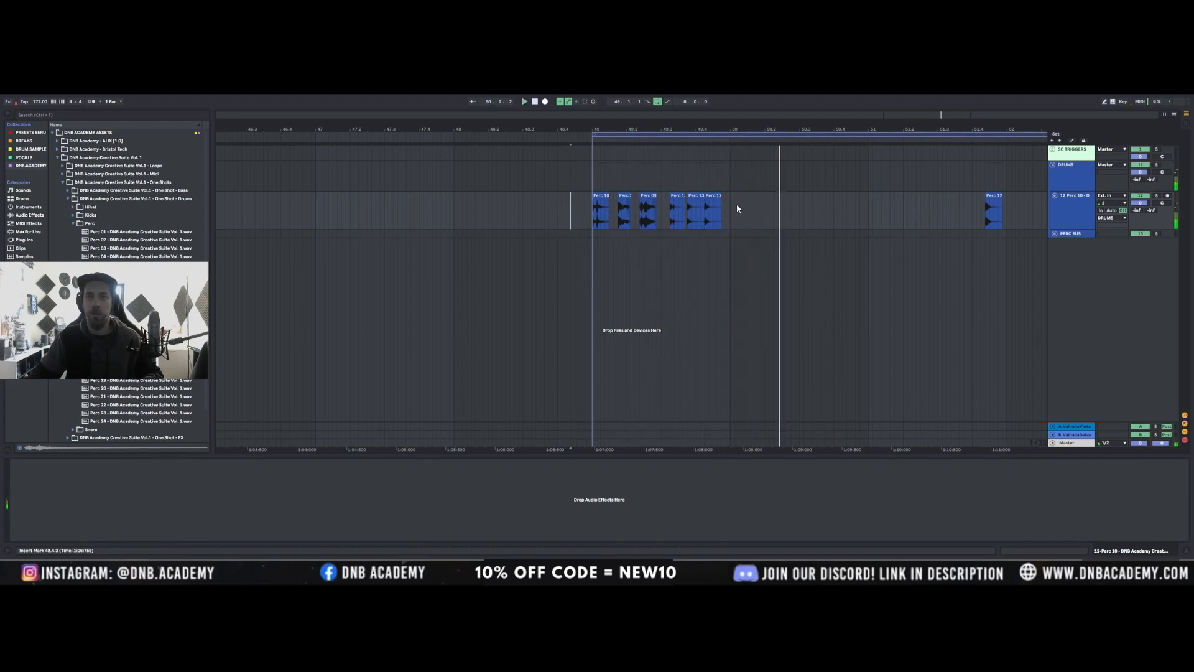
{"action": "key", "text": "space"}
Loop bar 49 across the whole percussion pattern and start playback
{"action": "left_click_drag", "start_coordinate": [731, 204], "coordinate": [599, 204]}
{"action": "key", "text": "ctrl+l"}
{"action": "key", "text": "space"}
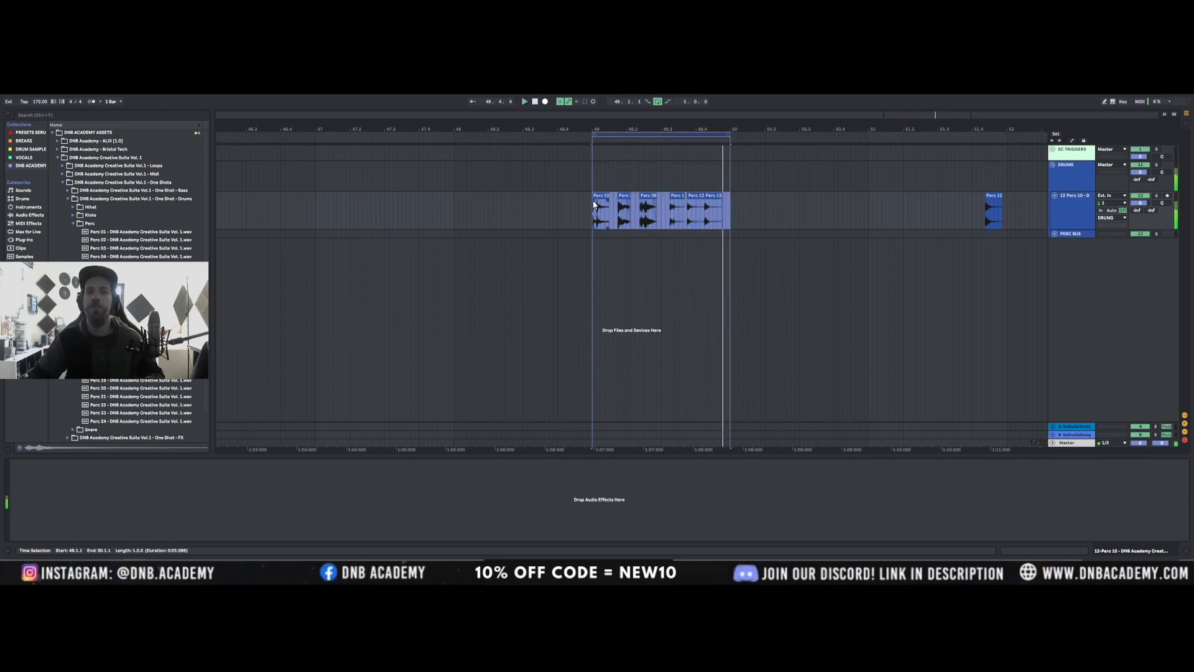
Move the leftover hit from the end of bar 51 into the gap between Perc 10 and Perc 21 in bar 49
{"action": "left_click", "coordinate": [993, 195]}
{"action": "left_click_drag", "start_coordinate": [993, 195], "coordinate": [611, 201]}
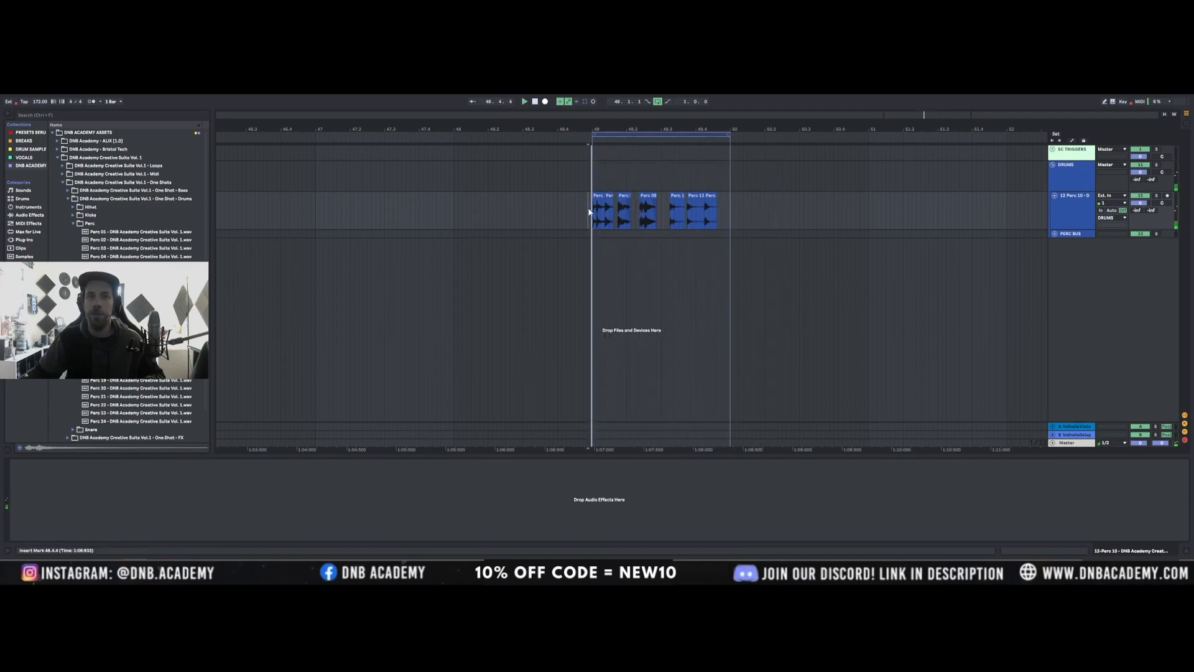
{"action": "left_click", "coordinate": [612, 212]}
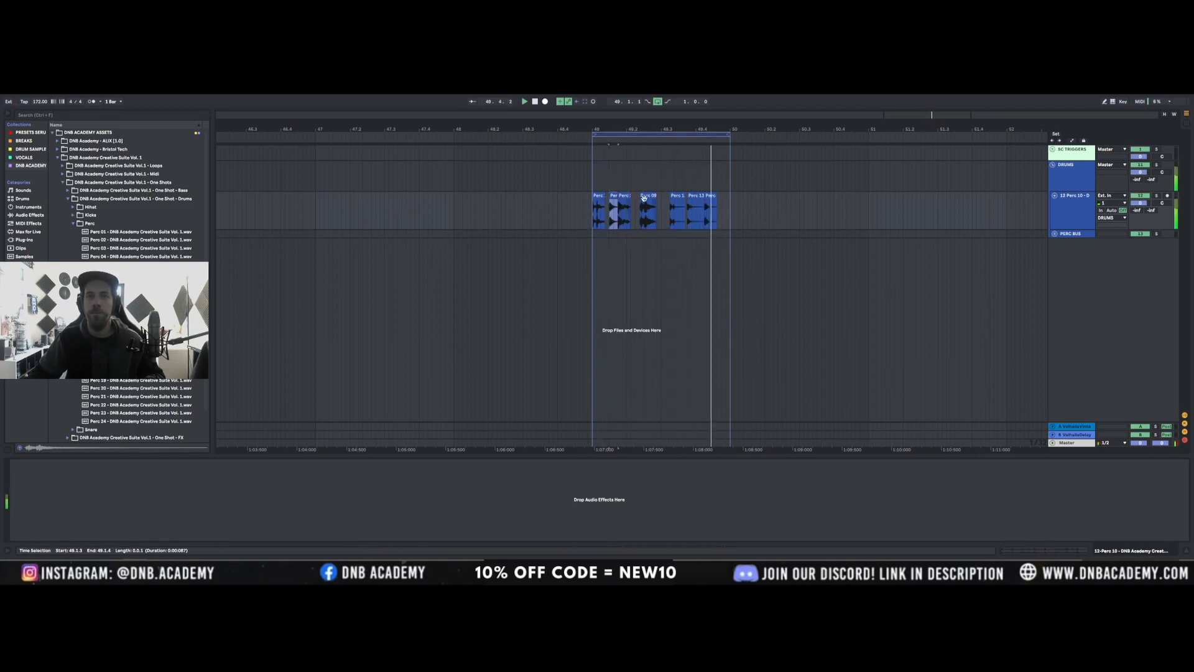
Copy the hit from the start of bar 49's last beat to the end of that bar
{"action": "left_click", "coordinate": [713, 196]}
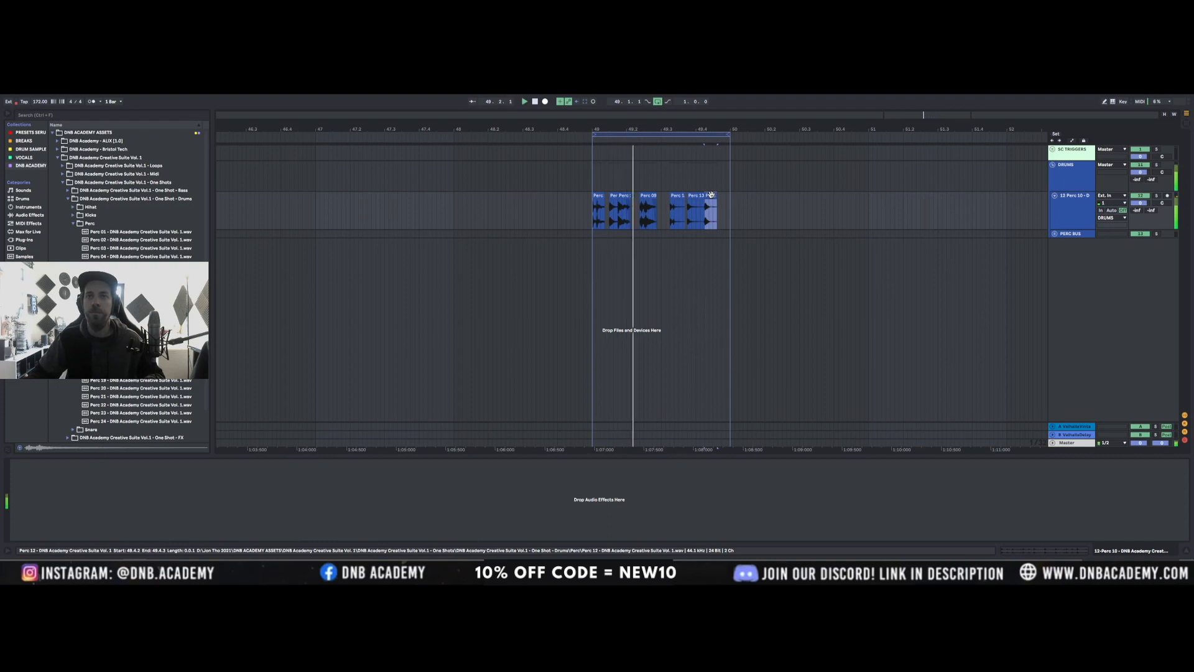
{"action": "left_click", "coordinate": [698, 196]}
{"action": "left_click_drag", "start_coordinate": [698, 196], "coordinate": [725, 197]}
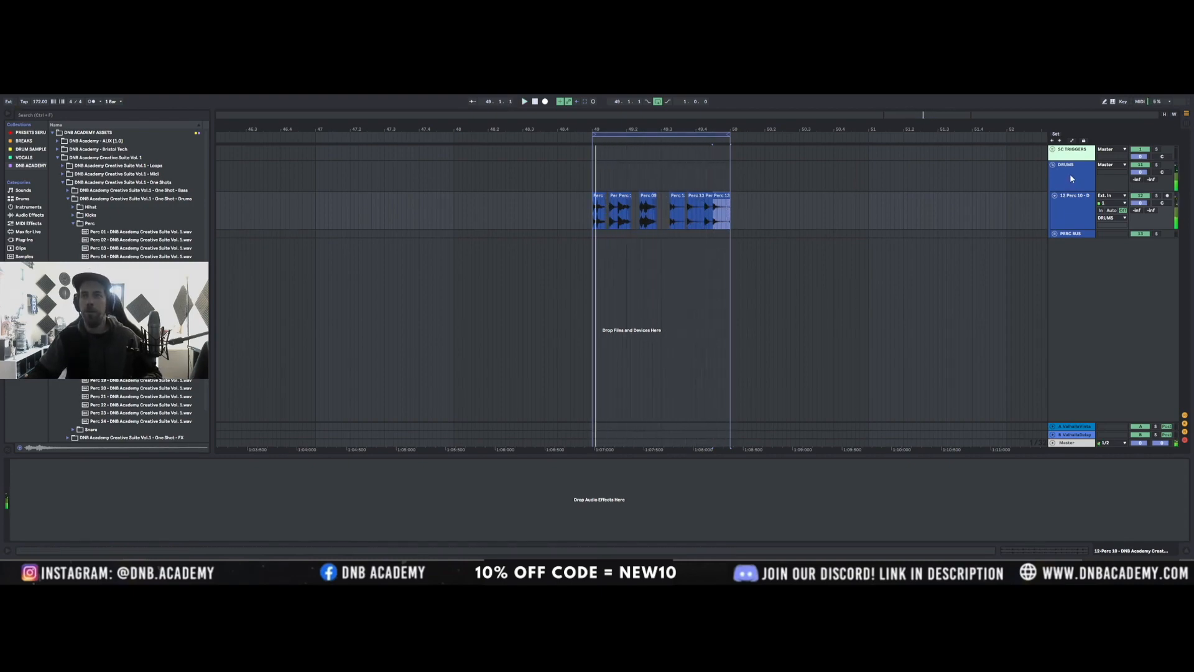
Add an audio track below the percussion track and search the sample library for "drum loo"
{"action": "left_click", "coordinate": [1073, 197]}
{"action": "key", "text": "ctrl+t"}
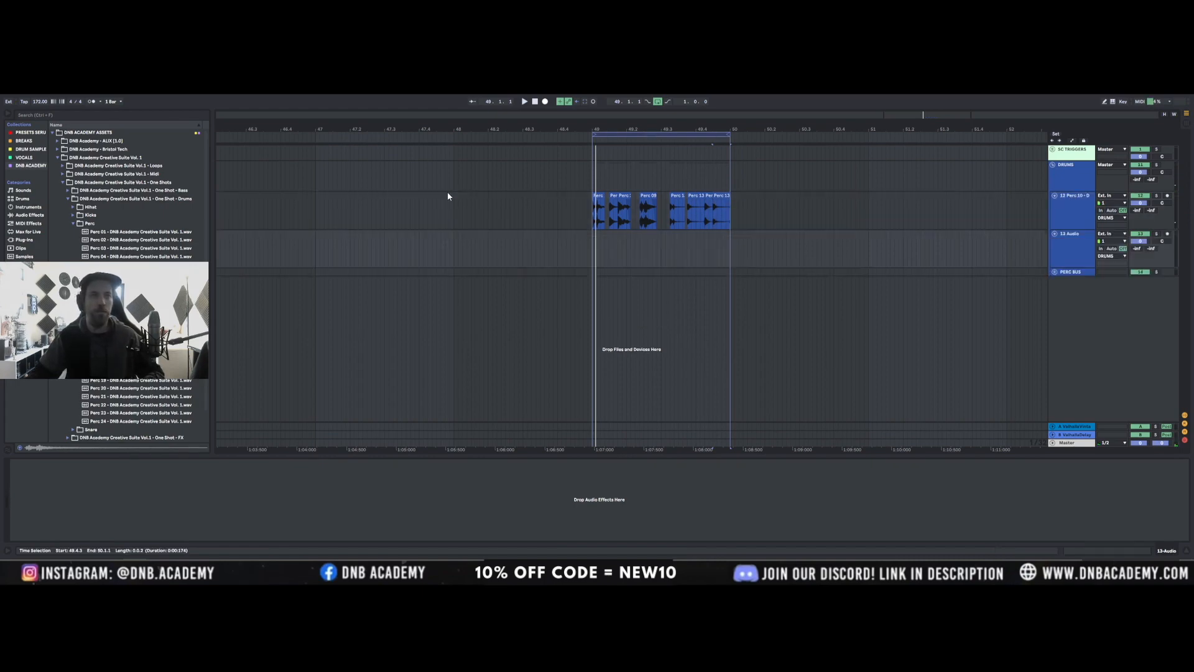
{"action": "left_click", "coordinate": [68, 199]}
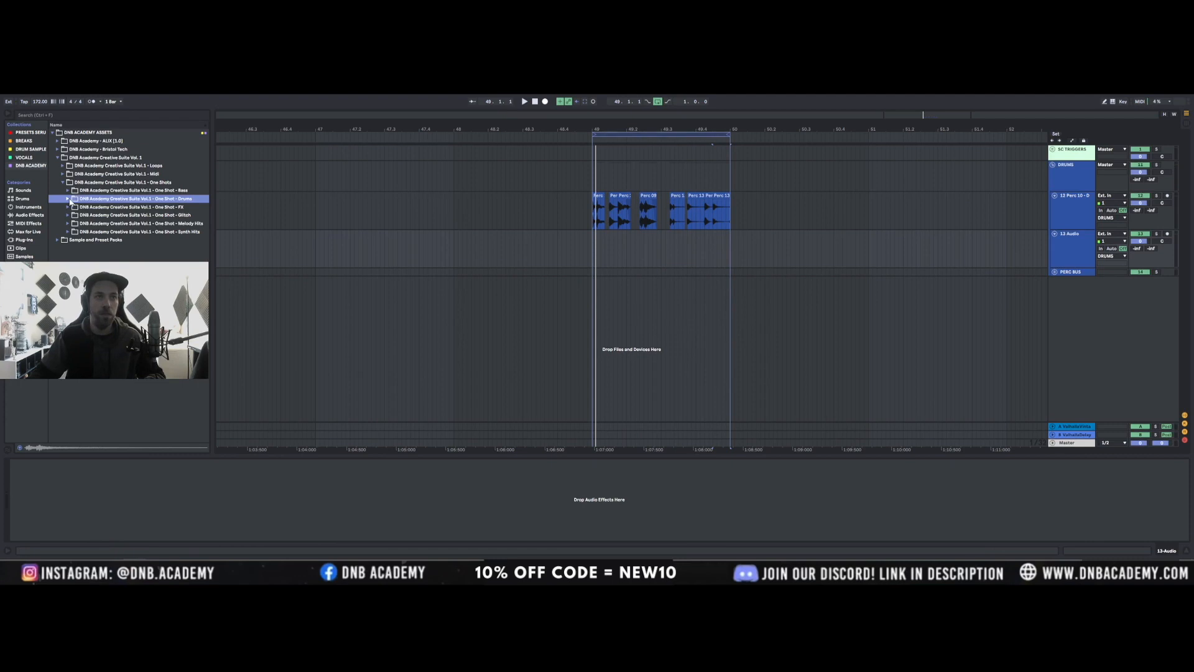
{"action": "left_click", "coordinate": [69, 199]}
{"action": "left_click", "coordinate": [73, 223]}
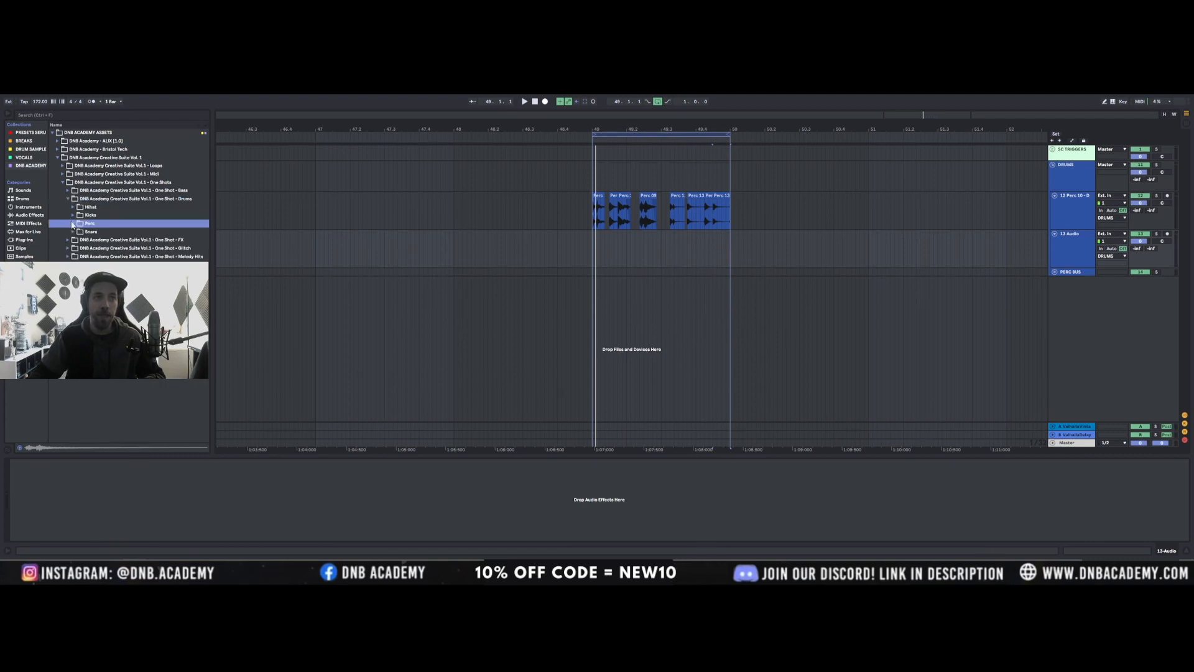
{"action": "left_click", "coordinate": [42, 115]}
{"action": "type", "text": "dr"}
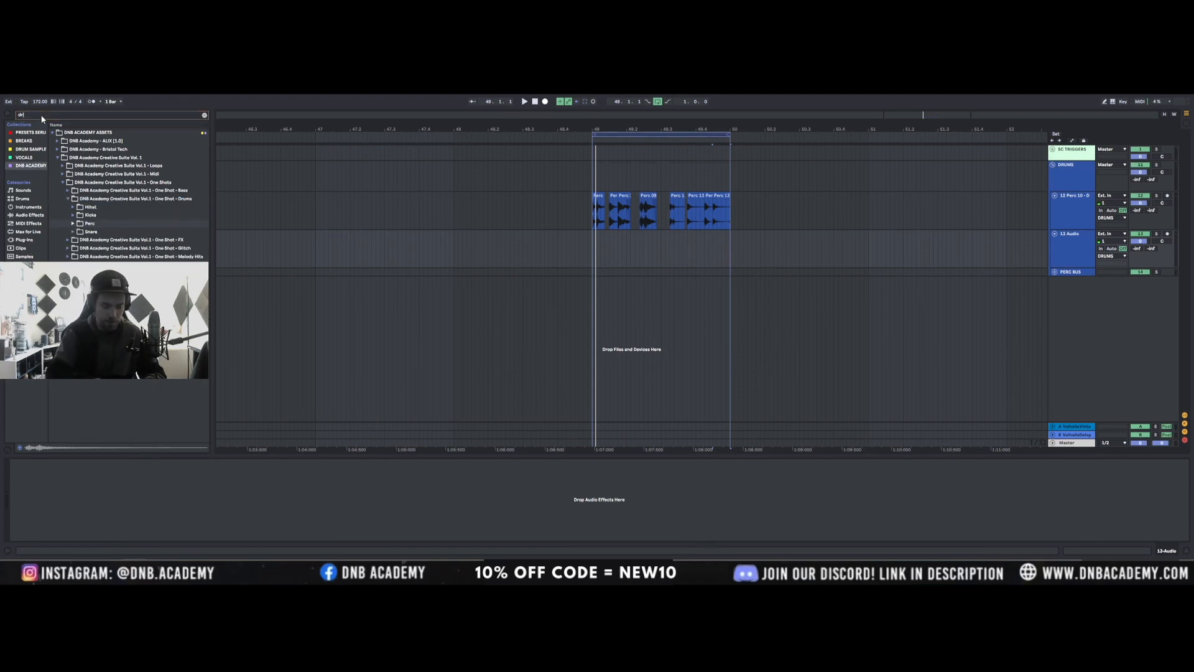
{"action": "type", "text": "um loo"}
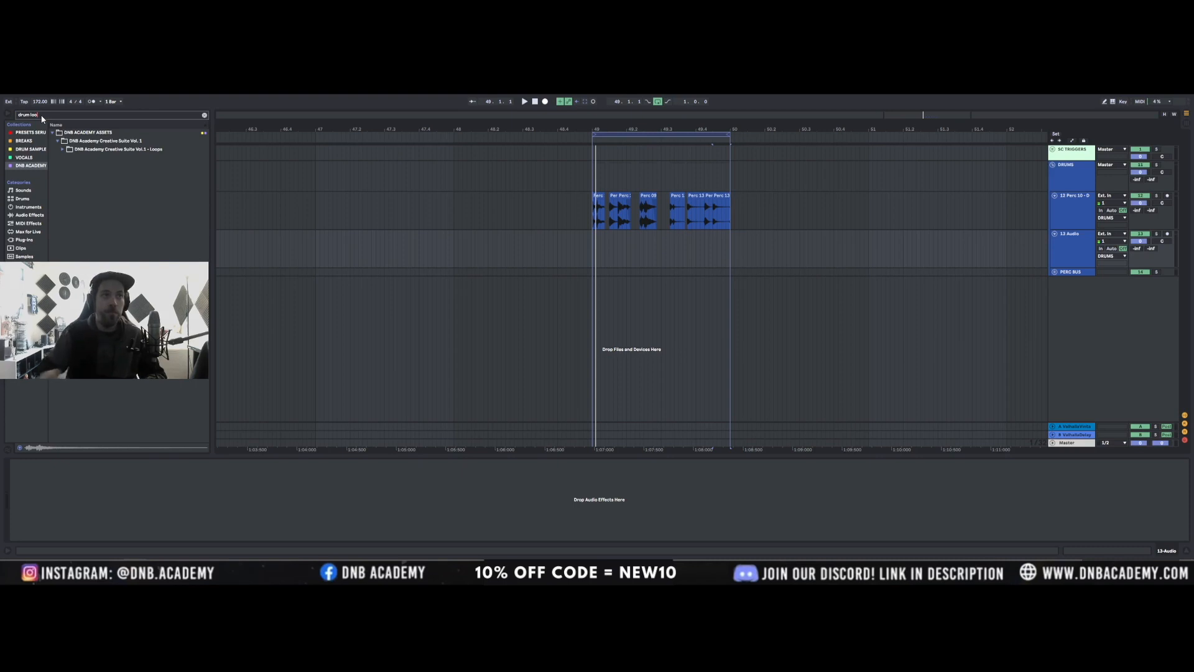
Place Drum loop 02 at bar 49 on the new audio track and play it together with the percussion
{"action": "left_click", "coordinate": [62, 149]}
{"action": "left_click", "coordinate": [68, 158]}
{"action": "left_click", "coordinate": [95, 175]}
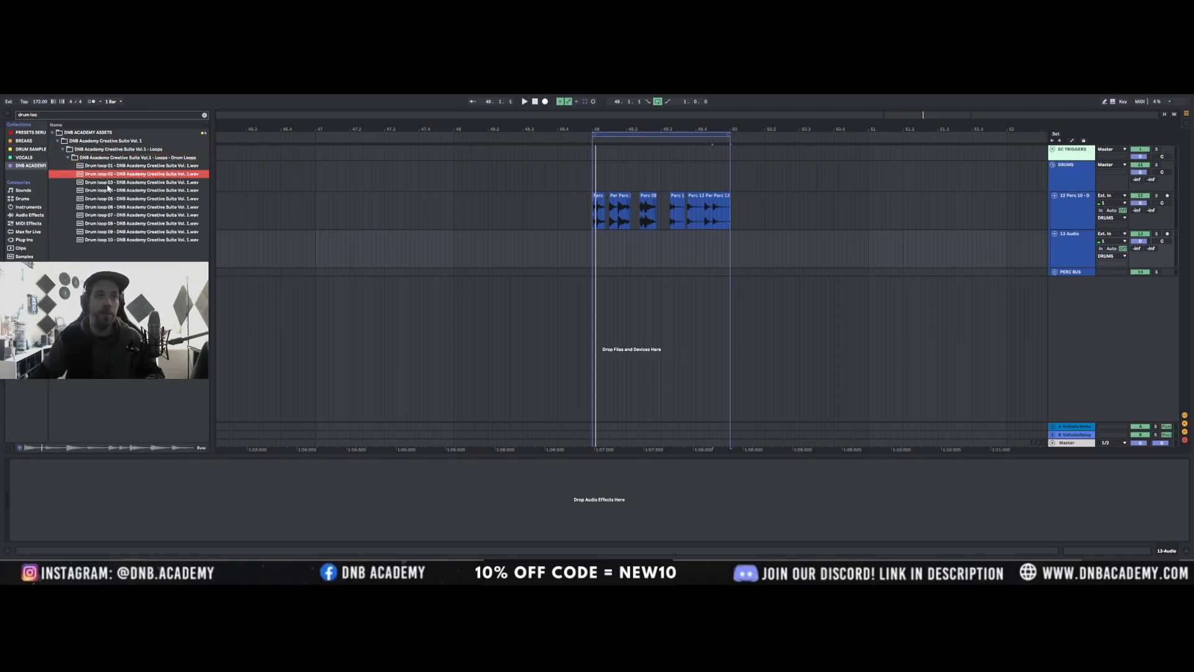
{"action": "left_click_drag", "start_coordinate": [237, 201], "coordinate": [592, 263]}
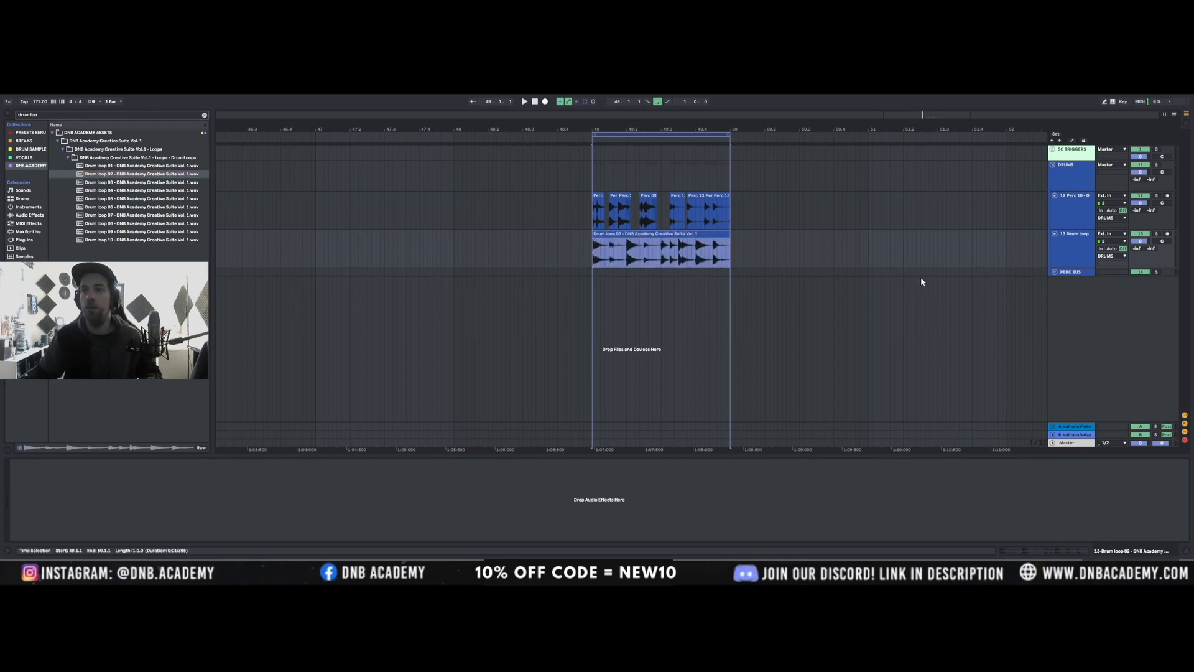
{"action": "key", "text": "space"}
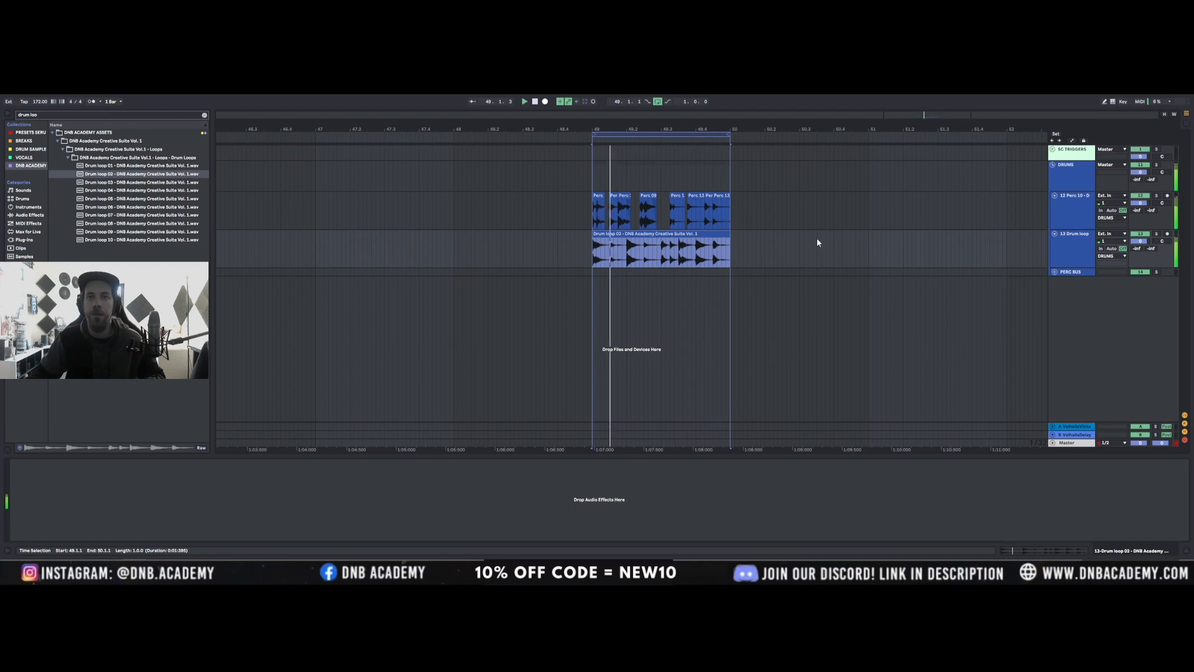
Move Perc 21 onto beat 2 of bar 49 with a shortened Perc 09 close behind, and place another short Perc 09 hit before beat 3
{"action": "left_click_drag", "start_coordinate": [927, 113], "coordinate": [926, 141]}
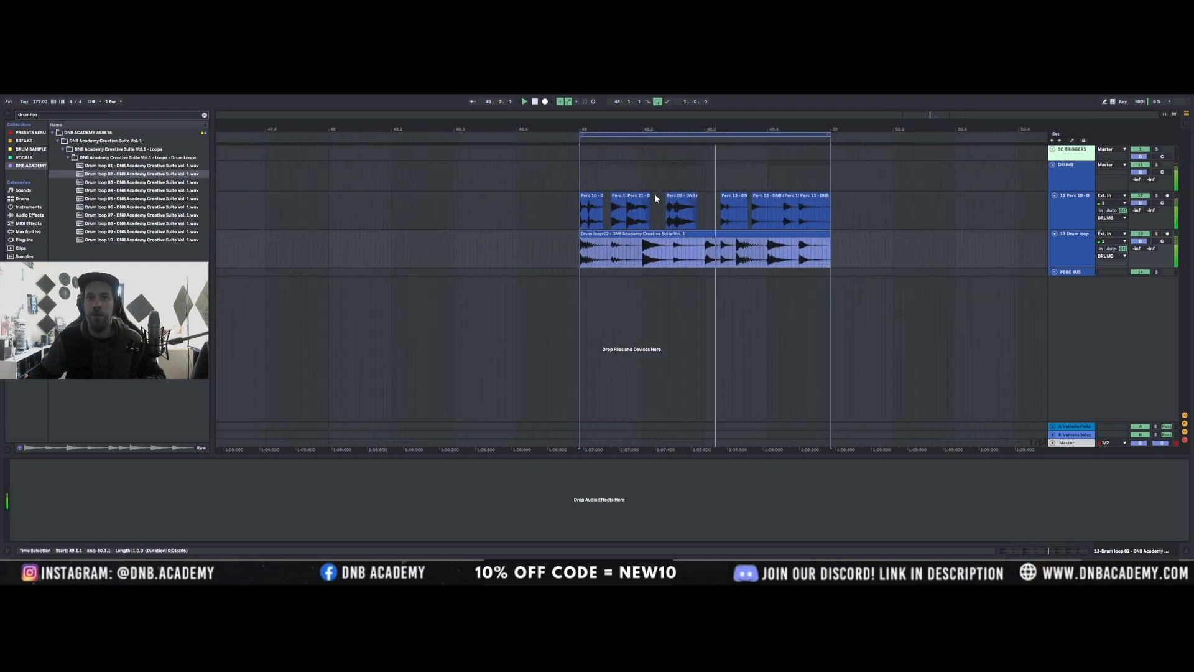
{"action": "left_click_drag", "start_coordinate": [638, 196], "coordinate": [686, 195]}
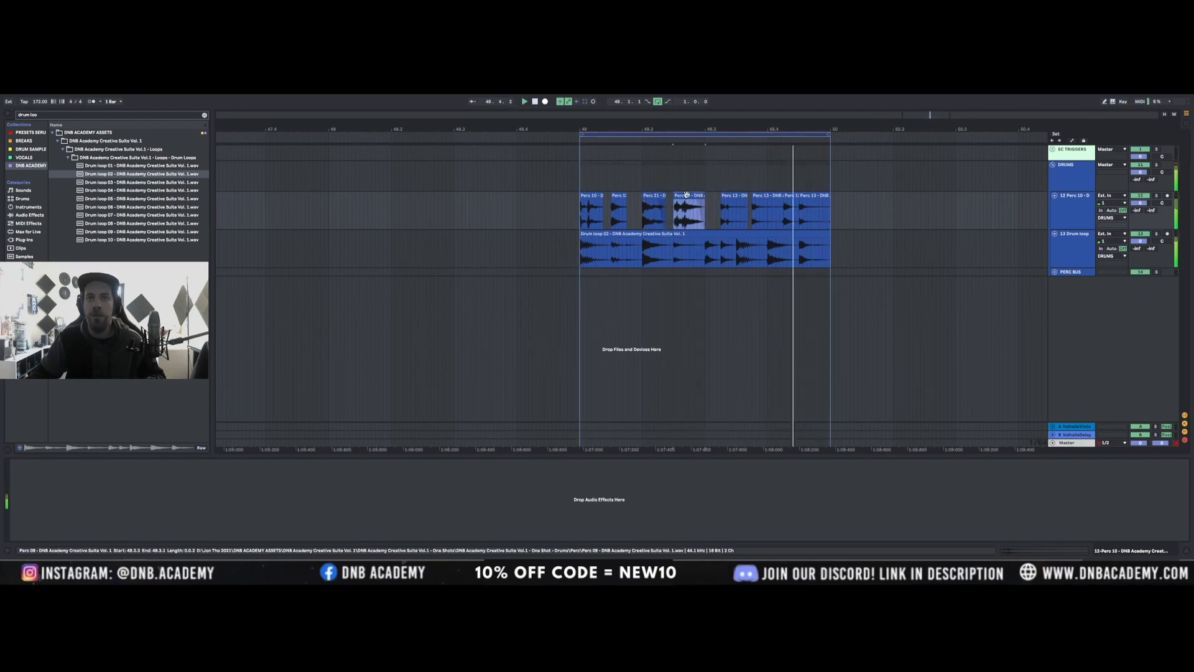
{"action": "left_click_drag", "start_coordinate": [686, 194], "coordinate": [680, 197]}
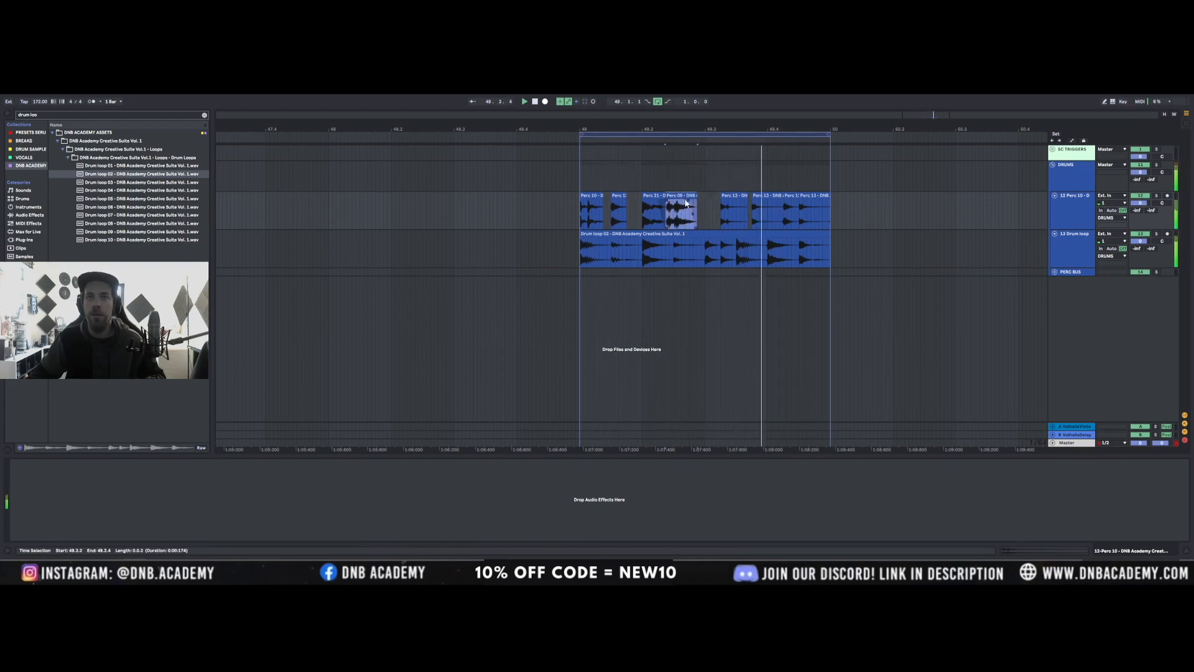
{"action": "mouse_move", "coordinate": [686, 196]}
{"action": "left_mouse_down"}
{"action": "mouse_move", "coordinate": [672, 196]}
{"action": "mouse_move", "coordinate": [696, 197]}
{"action": "left_mouse_up"}
{"action": "left_click", "coordinate": [691, 203]}
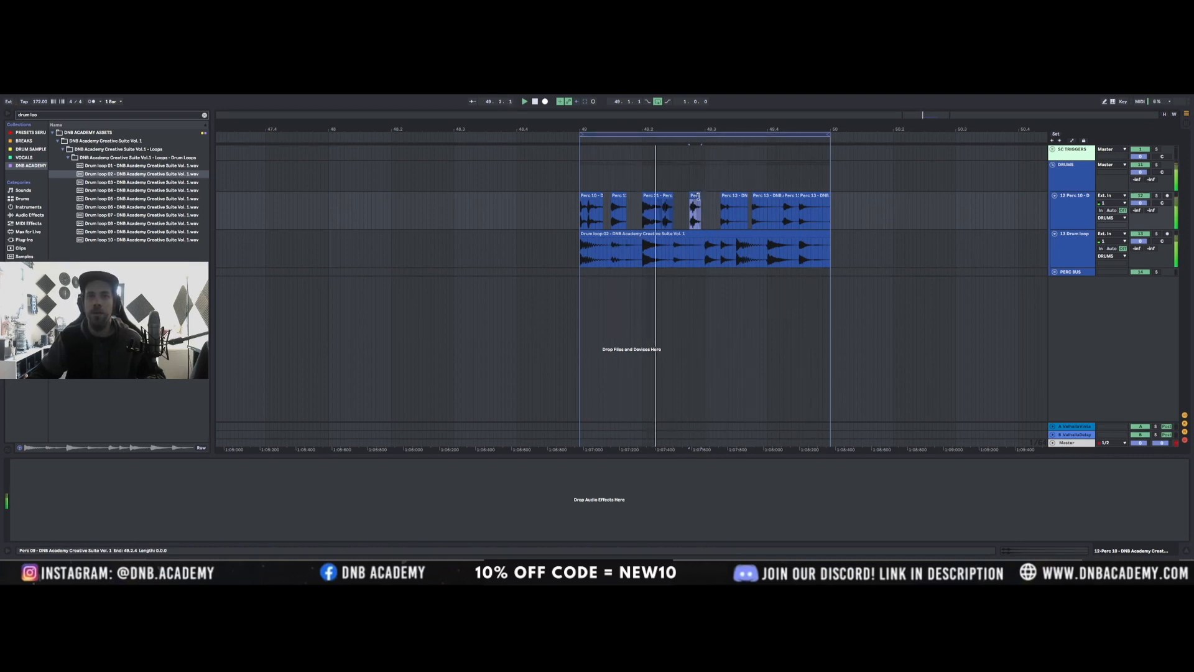
Delete the drum loop track and open the sample settings of the Perc 21 clip
{"action": "left_click", "coordinate": [1087, 239]}
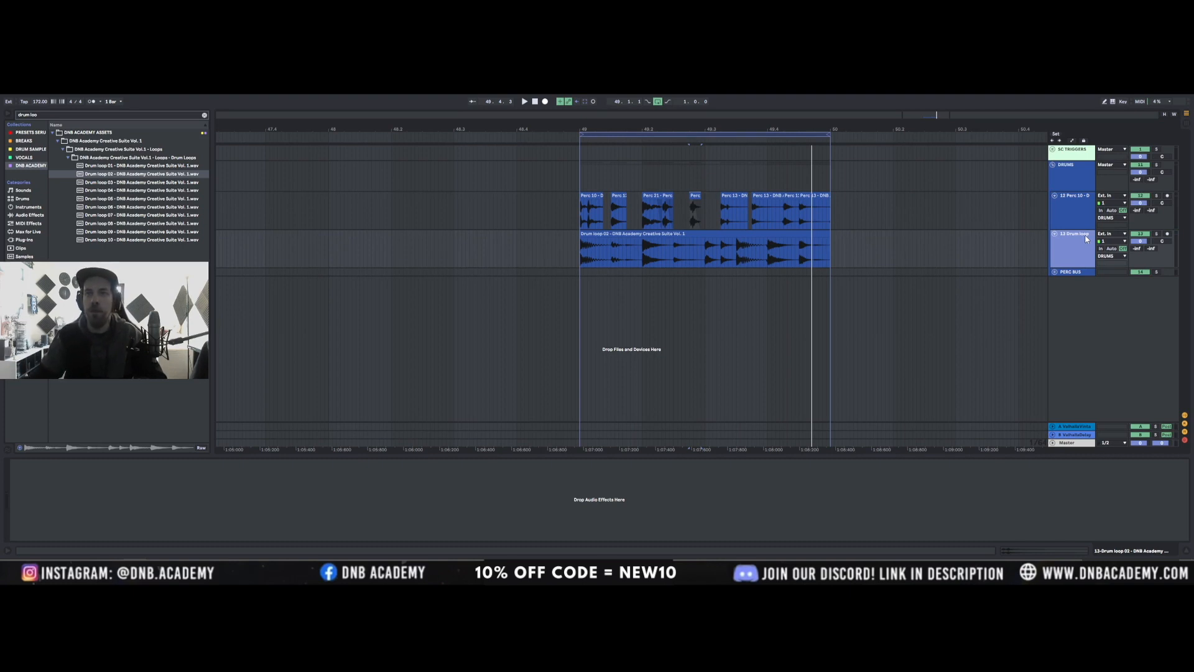
{"action": "key", "text": "Delete"}
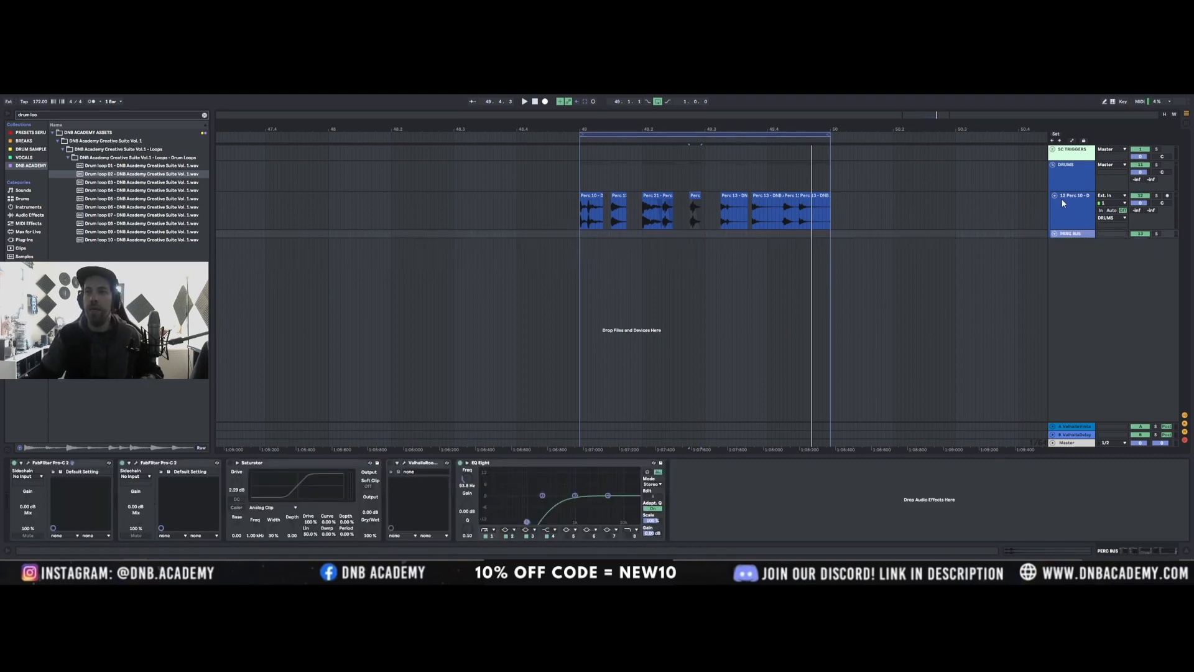
{"action": "left_click", "coordinate": [1063, 202]}
{"action": "double_click", "coordinate": [654, 203]}
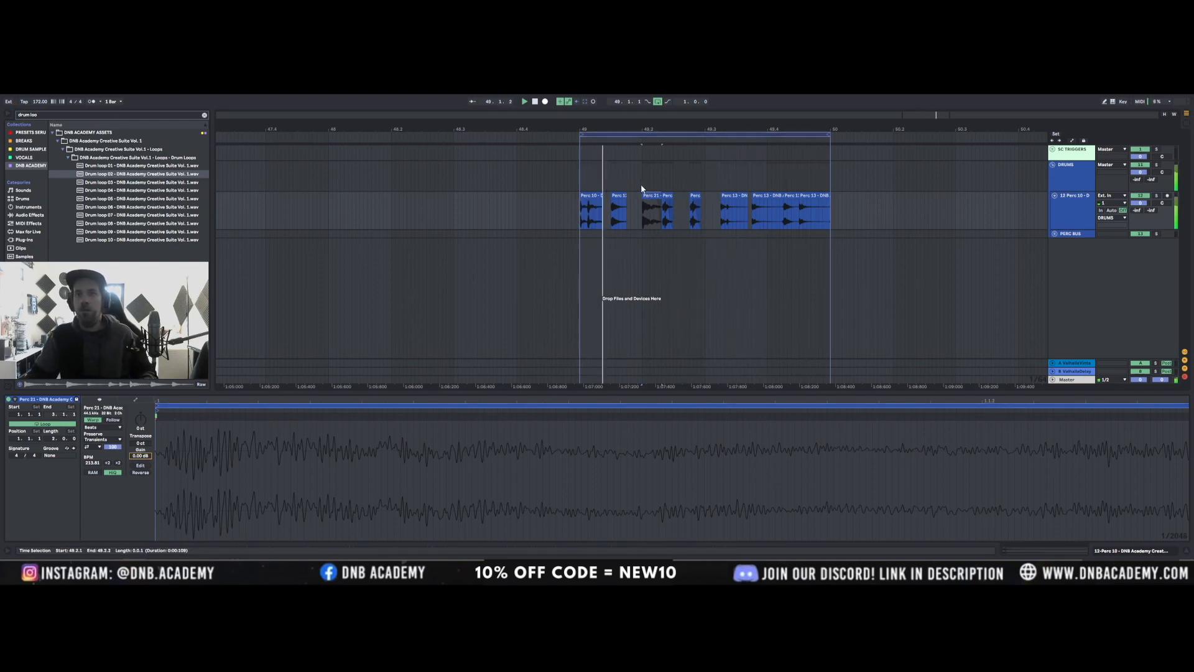
Load the Texture plug-in onto the percussion track, clear the library search and show the audio effects list
{"action": "left_click", "coordinate": [1070, 197]}
{"action": "left_click", "coordinate": [204, 115]}
{"action": "left_click", "coordinate": [24, 240]}
{"action": "left_click", "coordinate": [61, 114]}
{"action": "key", "text": "Escape"}
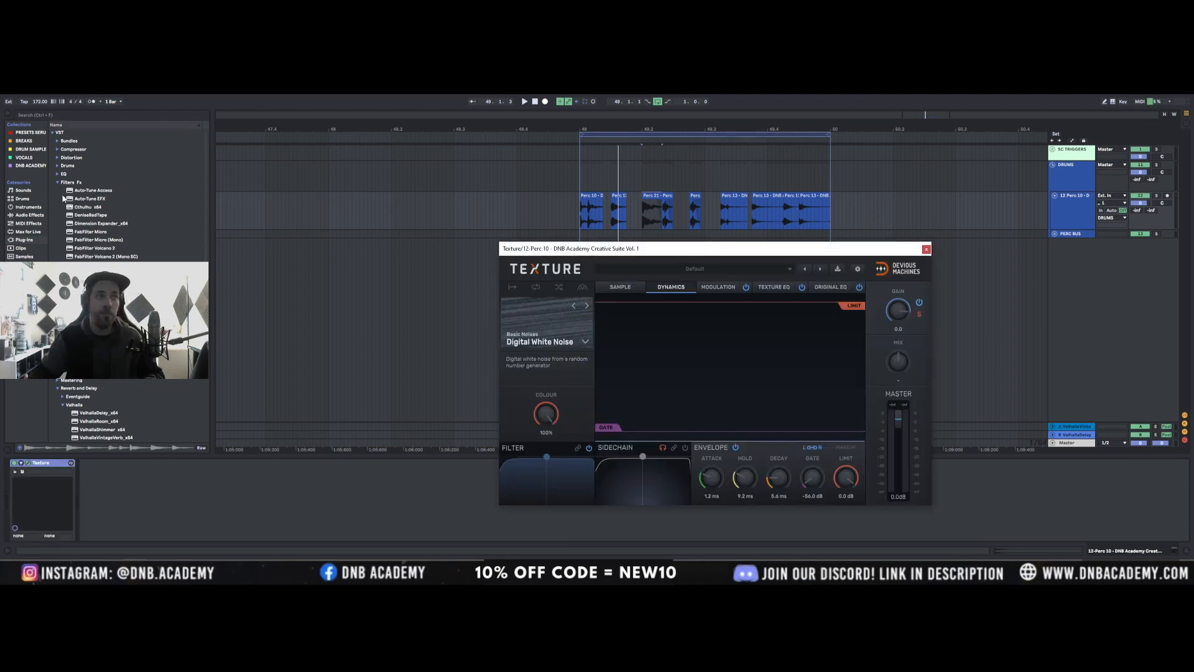
{"action": "left_click", "coordinate": [60, 183]}
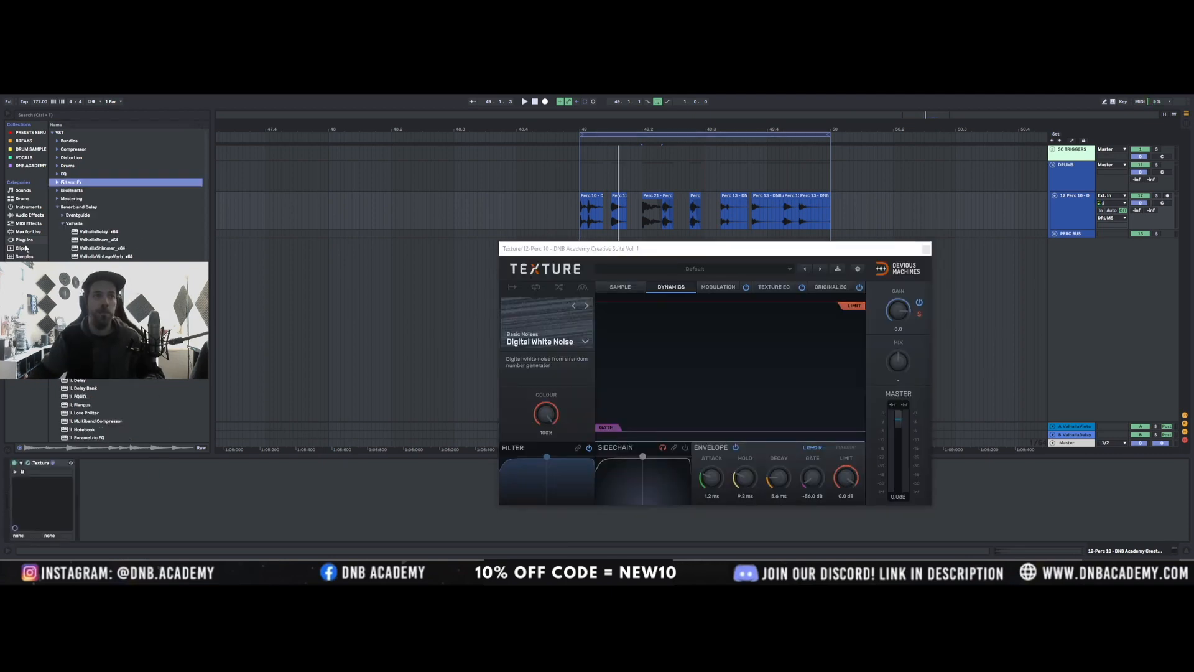
{"action": "left_click", "coordinate": [29, 214]}
{"action": "left_click", "coordinate": [61, 468]}
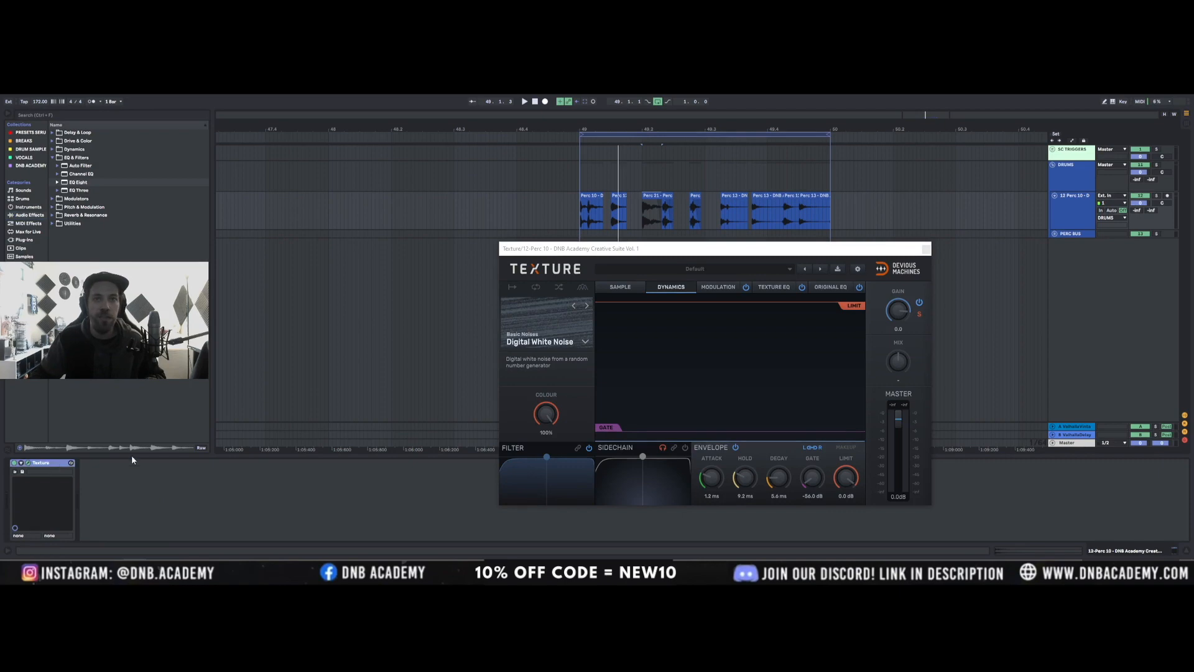
Show Texture's Sample page and position the plug-in window below the percussion clips
{"action": "left_click_drag", "start_coordinate": [618, 251], "coordinate": [599, 230]}
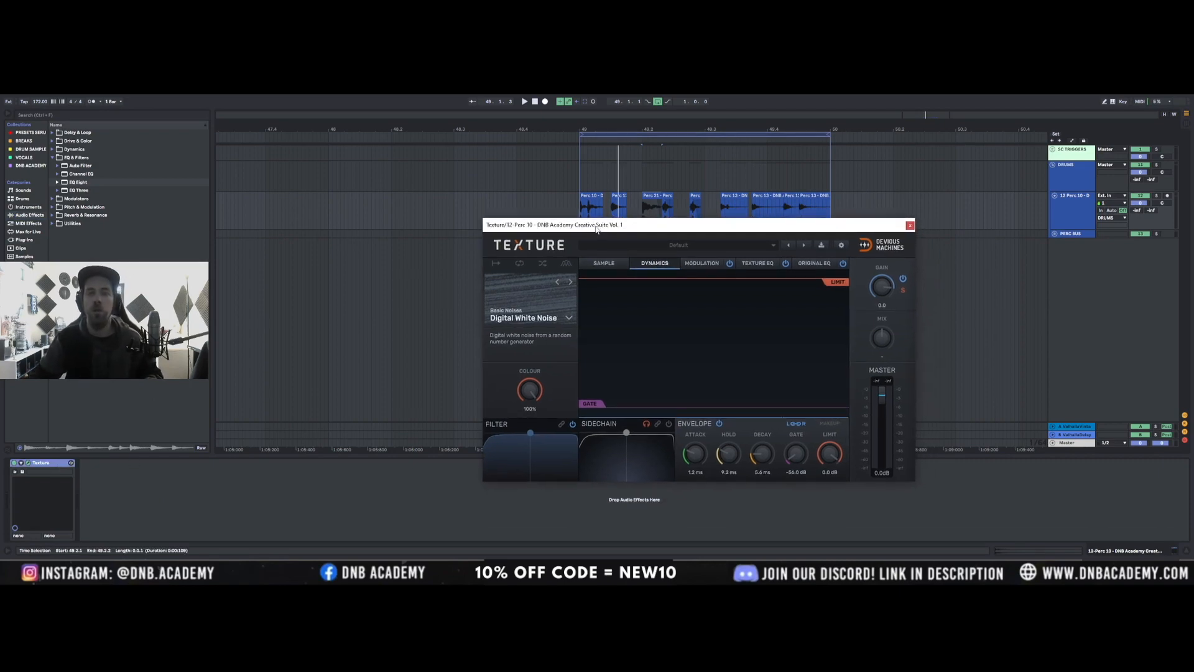
{"action": "left_click_drag", "start_coordinate": [597, 234], "coordinate": [595, 221]}
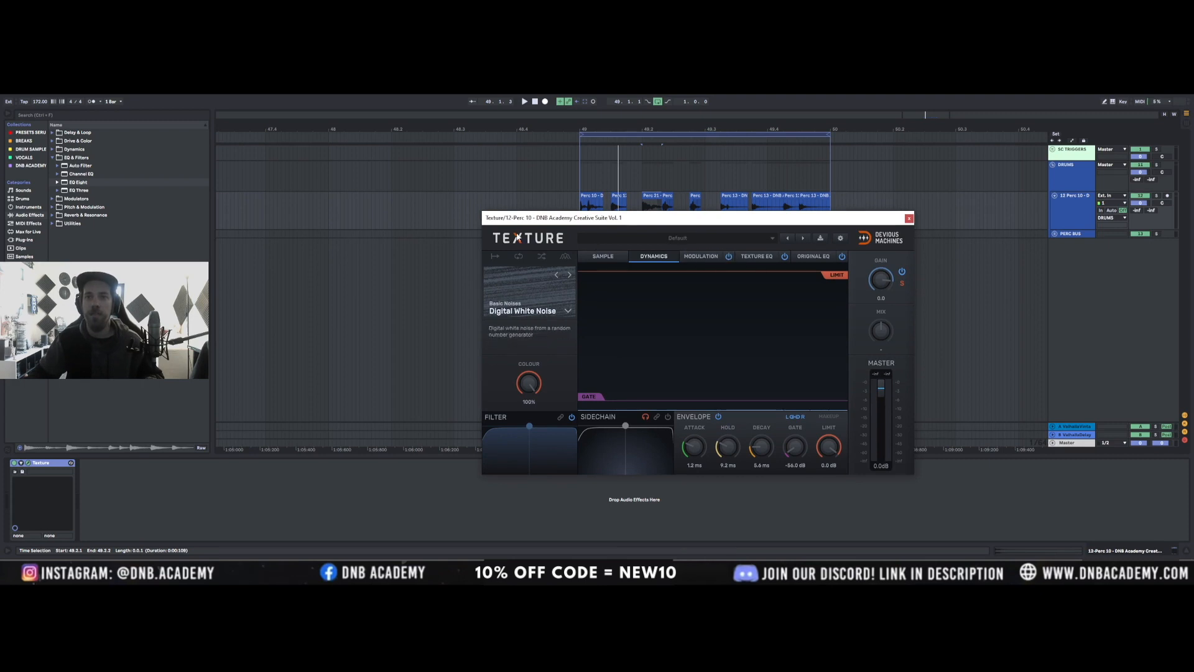
{"action": "left_click_drag", "start_coordinate": [566, 223], "coordinate": [559, 217]}
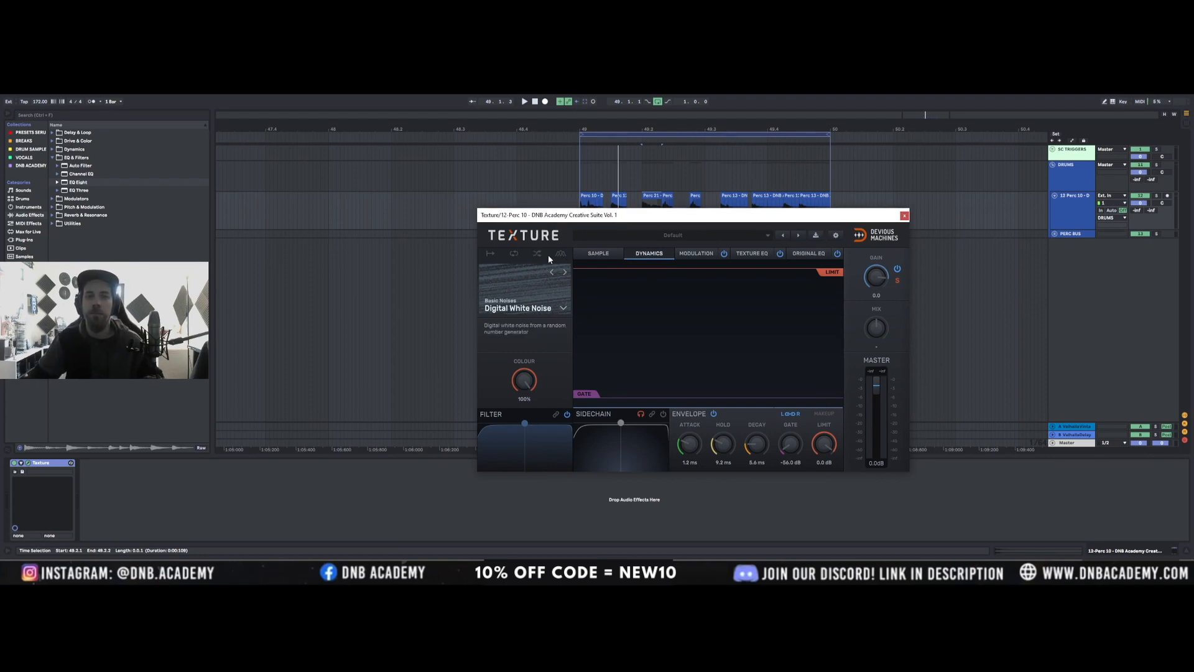
{"action": "left_click", "coordinate": [598, 258]}
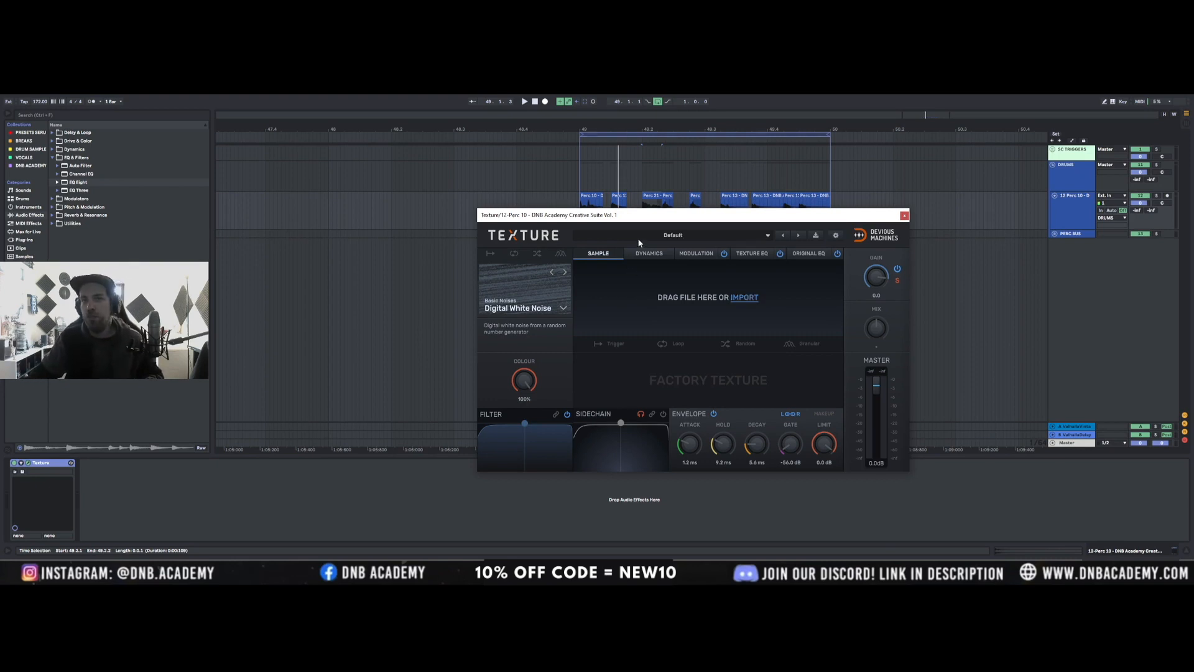
{"action": "left_click_drag", "start_coordinate": [637, 215], "coordinate": [626, 258]}
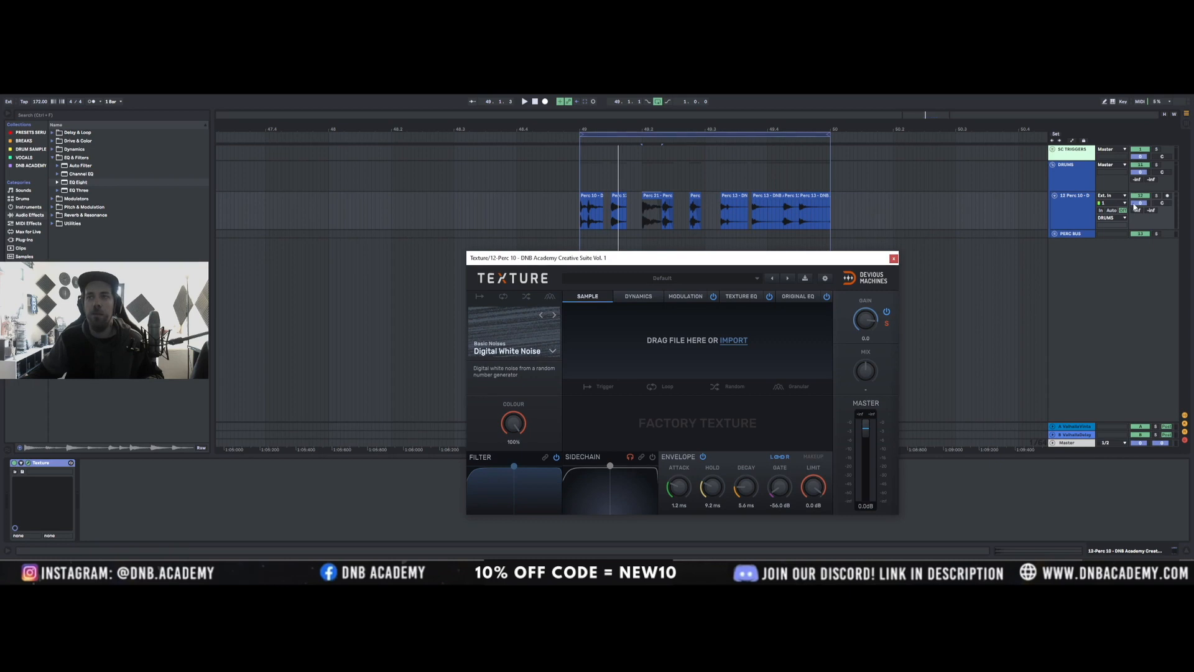
Solo the percussion track, play it and turn Texture's mix down to almost fully dry
{"action": "left_click", "coordinate": [1141, 196]}
{"action": "key", "text": "space"}
{"action": "left_click_drag", "start_coordinate": [702, 260], "coordinate": [707, 251]}
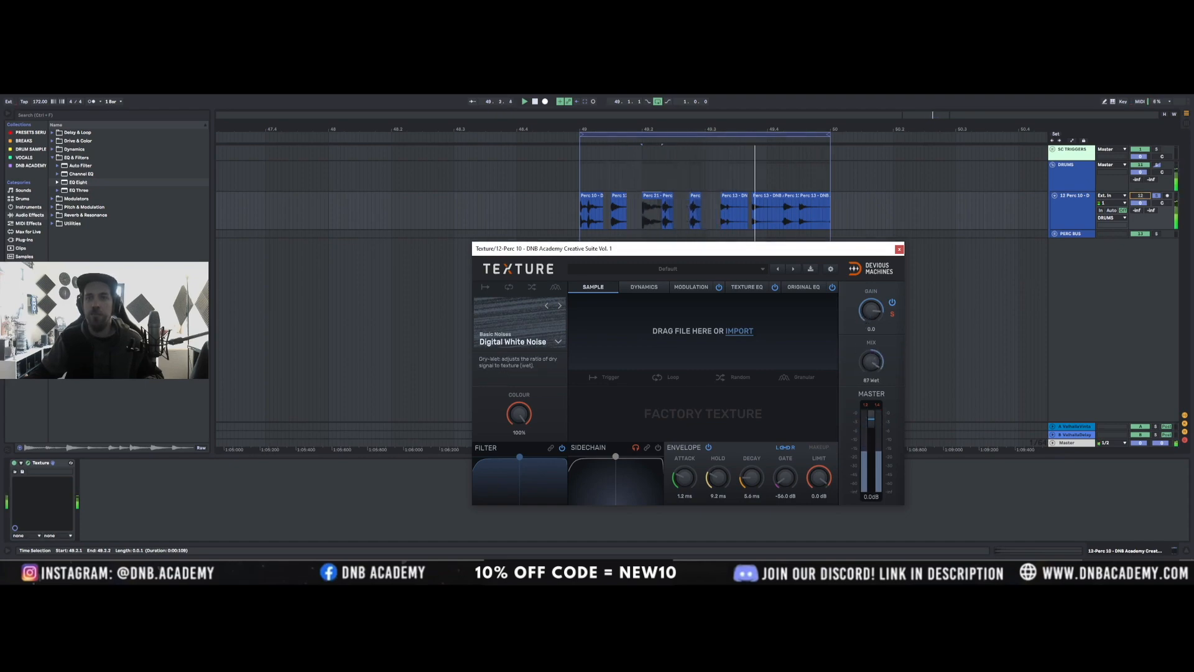
{"action": "left_click_drag", "start_coordinate": [871, 361], "coordinate": [872, 410]}
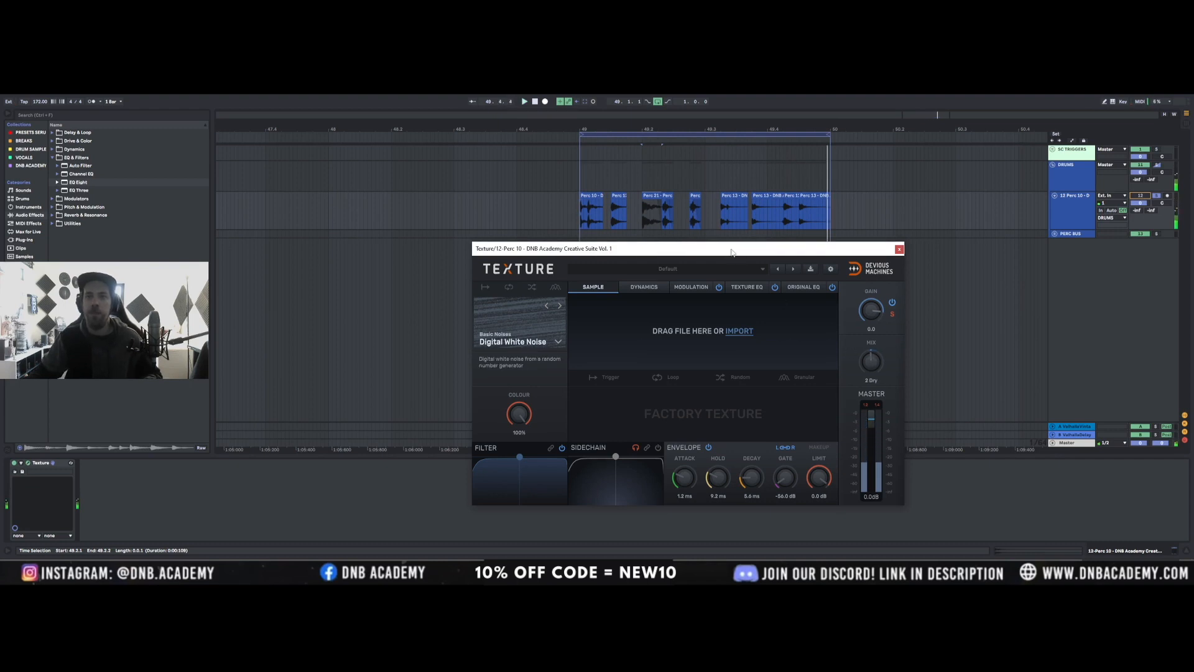
Move the Texture window higher and look over its Dynamics page, Sample page and list of factory sound sources
{"action": "left_click_drag", "start_coordinate": [732, 254], "coordinate": [734, 217]}
{"action": "left_click", "coordinate": [646, 252]}
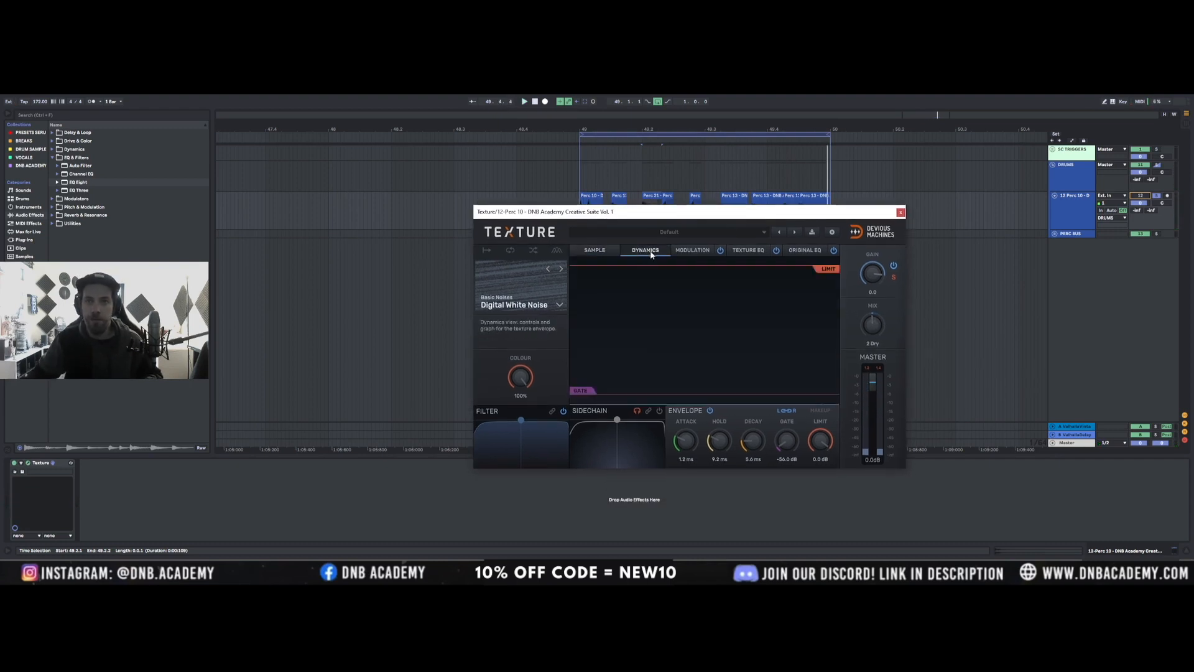
{"action": "left_click", "coordinate": [594, 250]}
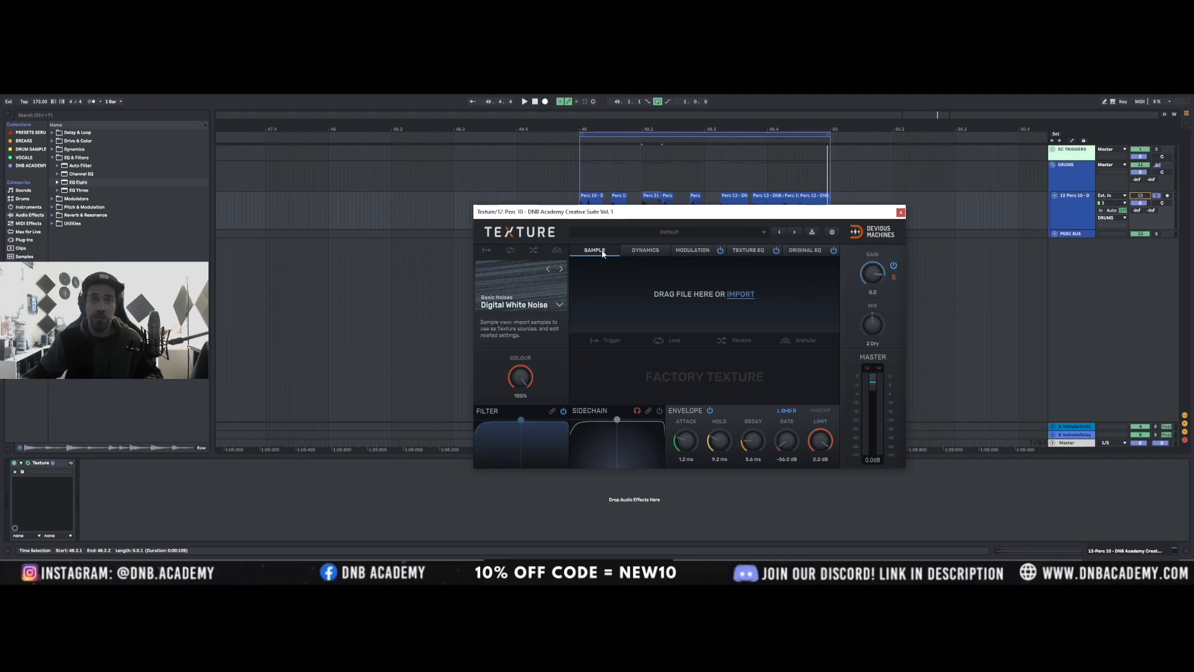
{"action": "left_click", "coordinate": [534, 307]}
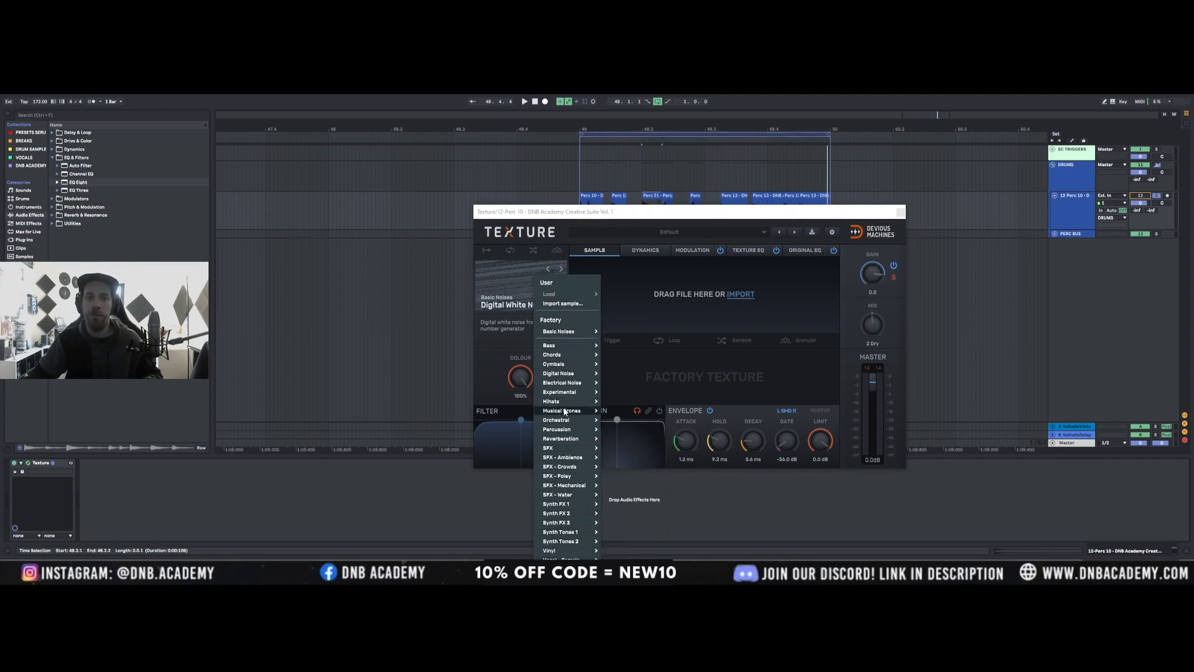
{"action": "mouse_move", "coordinate": [563, 411]}
{"action": "left_click", "coordinate": [540, 214]}
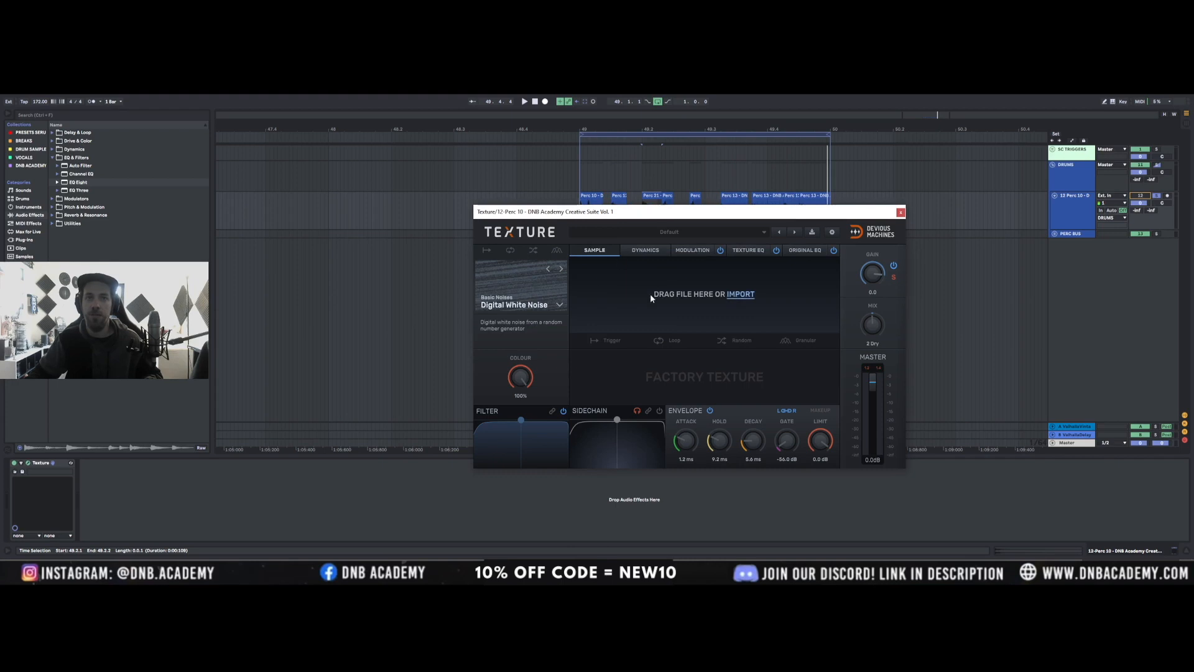
Examine Texture's Dynamics, Modulation, Texture EQ and Original EQ pages, finishing on the Sample page
{"action": "left_click", "coordinate": [643, 251]}
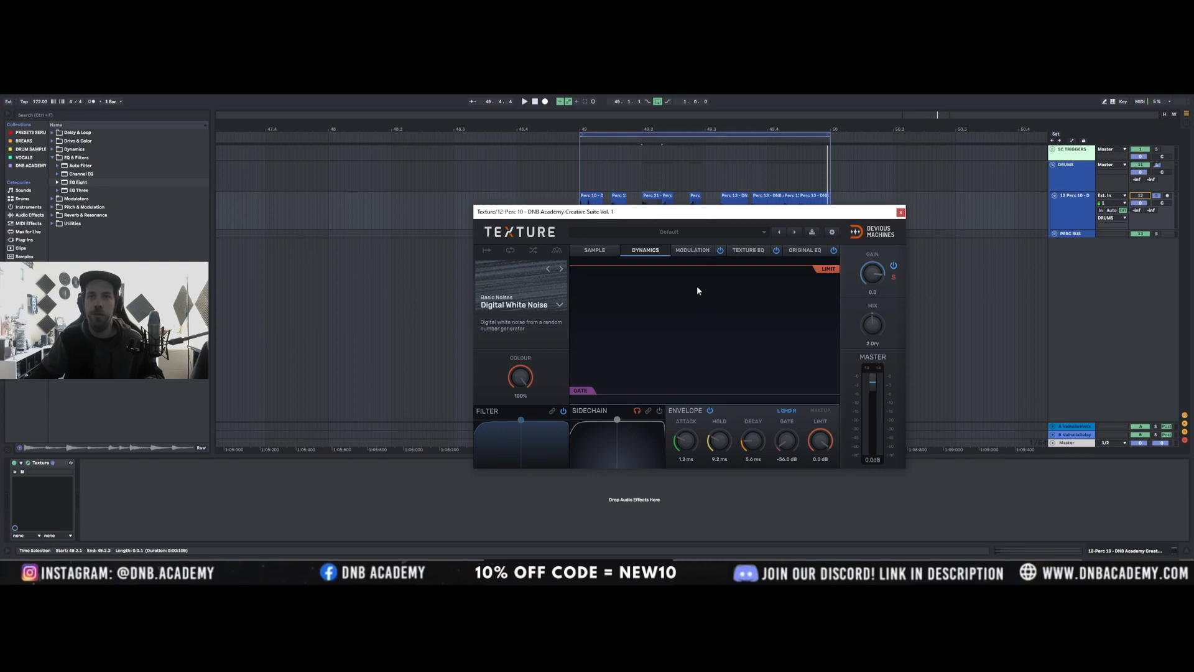
{"action": "left_click", "coordinate": [692, 251]}
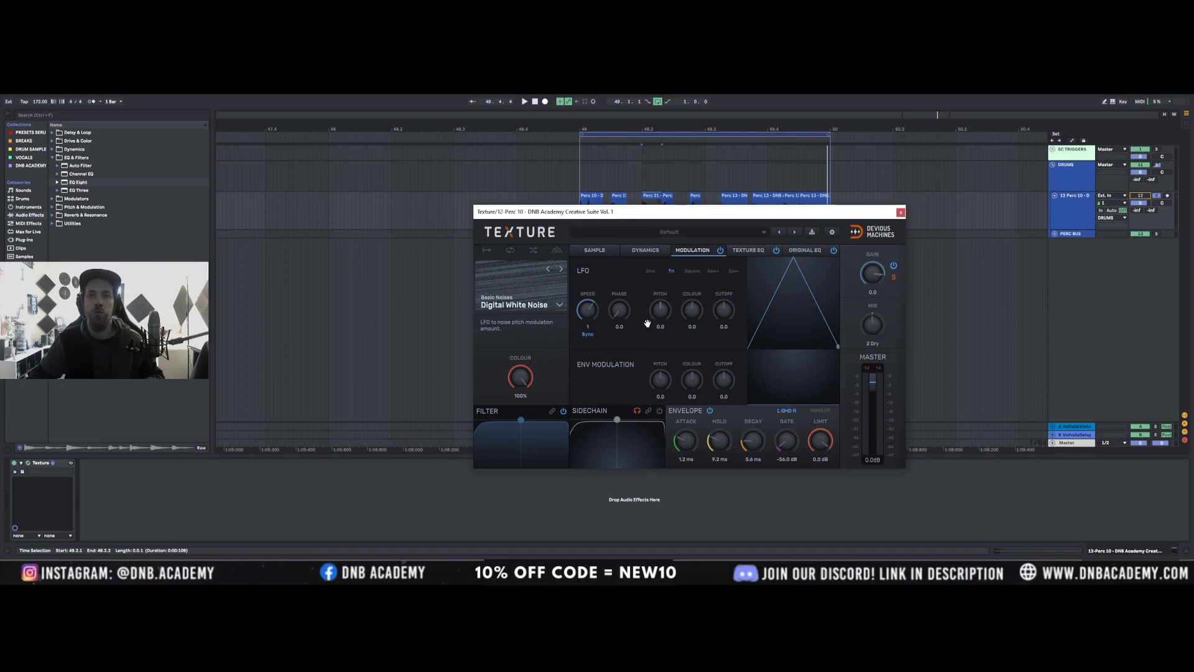
{"action": "left_click", "coordinate": [749, 250]}
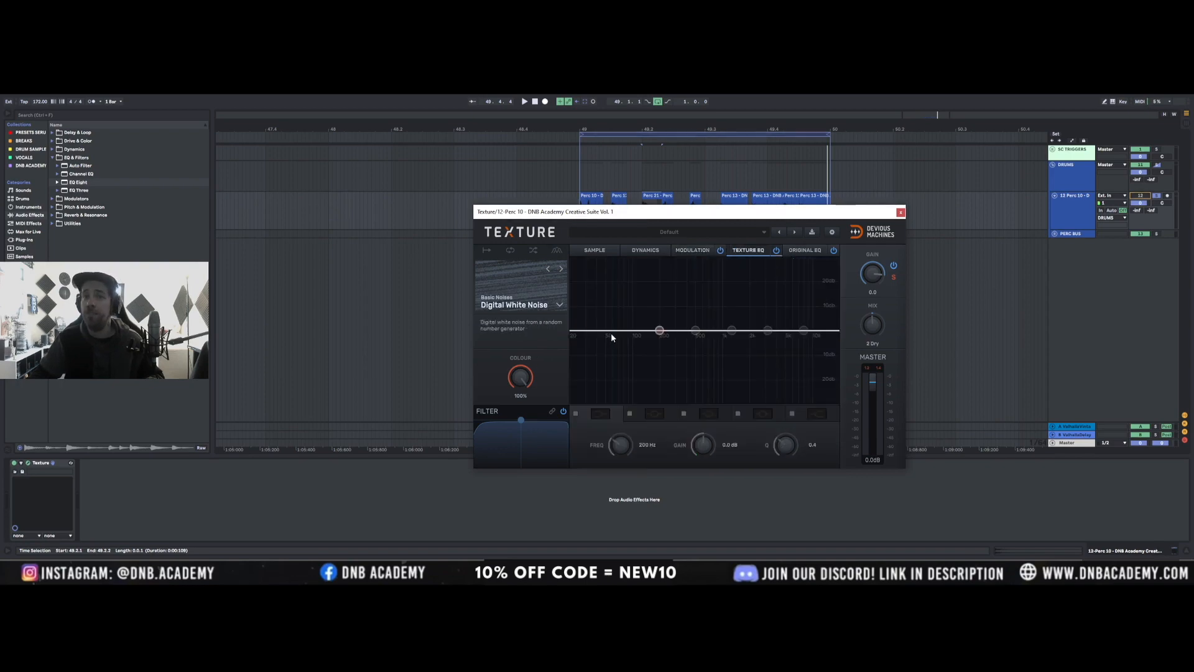
{"action": "left_click", "coordinate": [803, 250]}
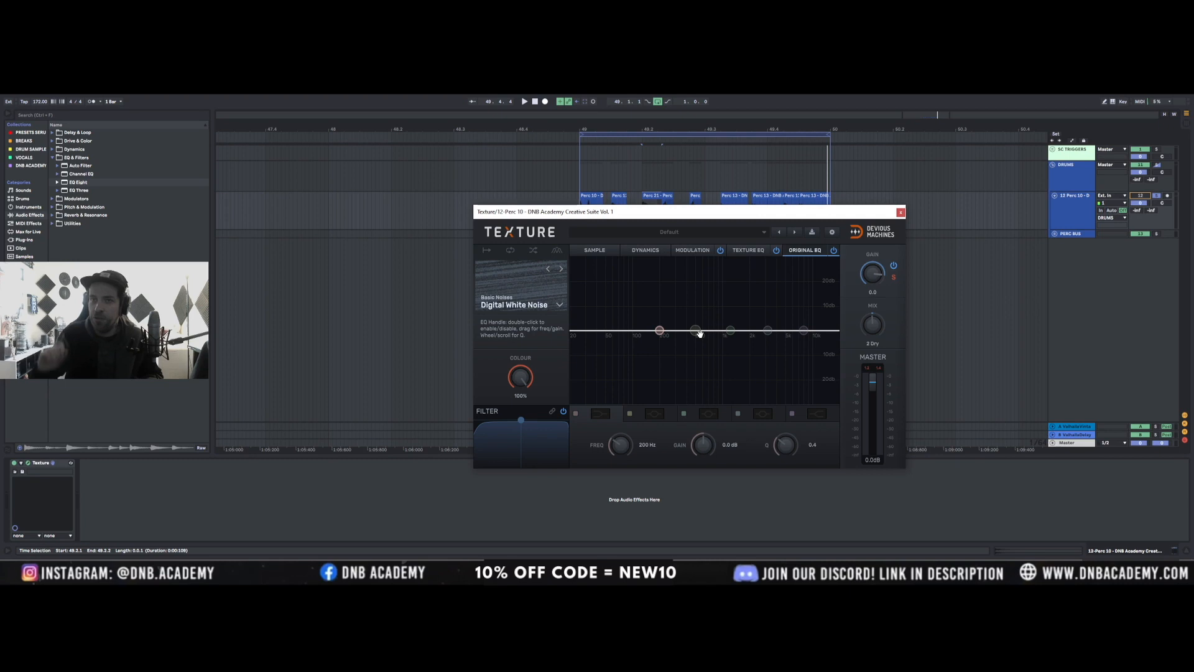
{"action": "left_click", "coordinate": [601, 251]}
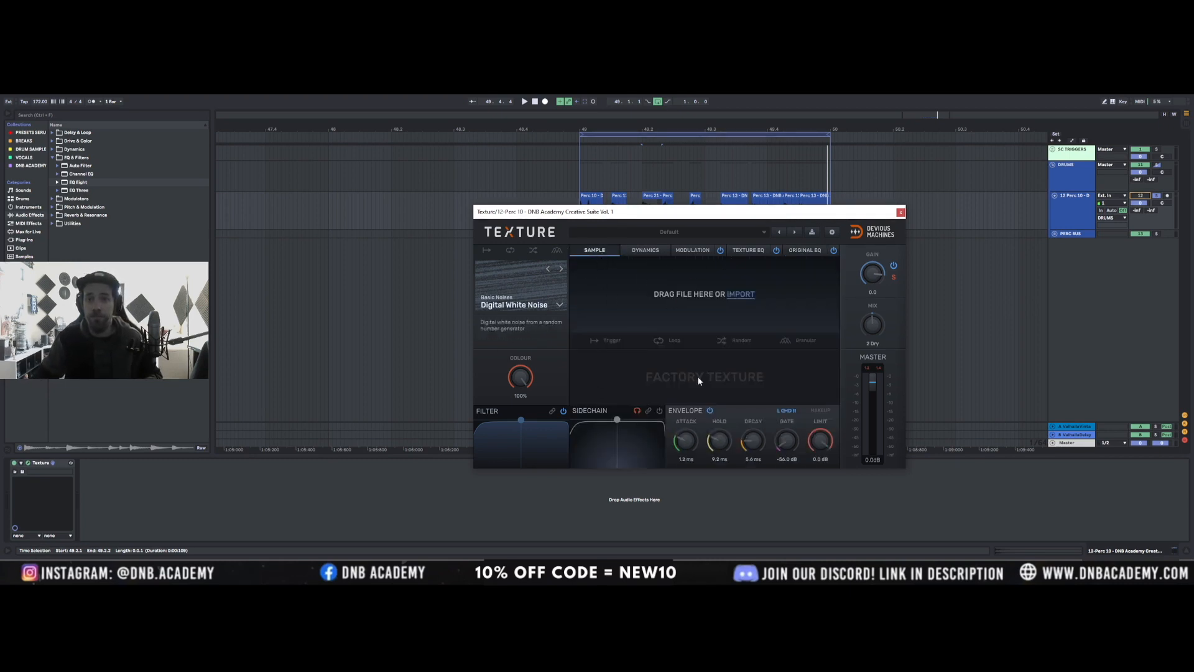
{"action": "left_click", "coordinate": [645, 250]}
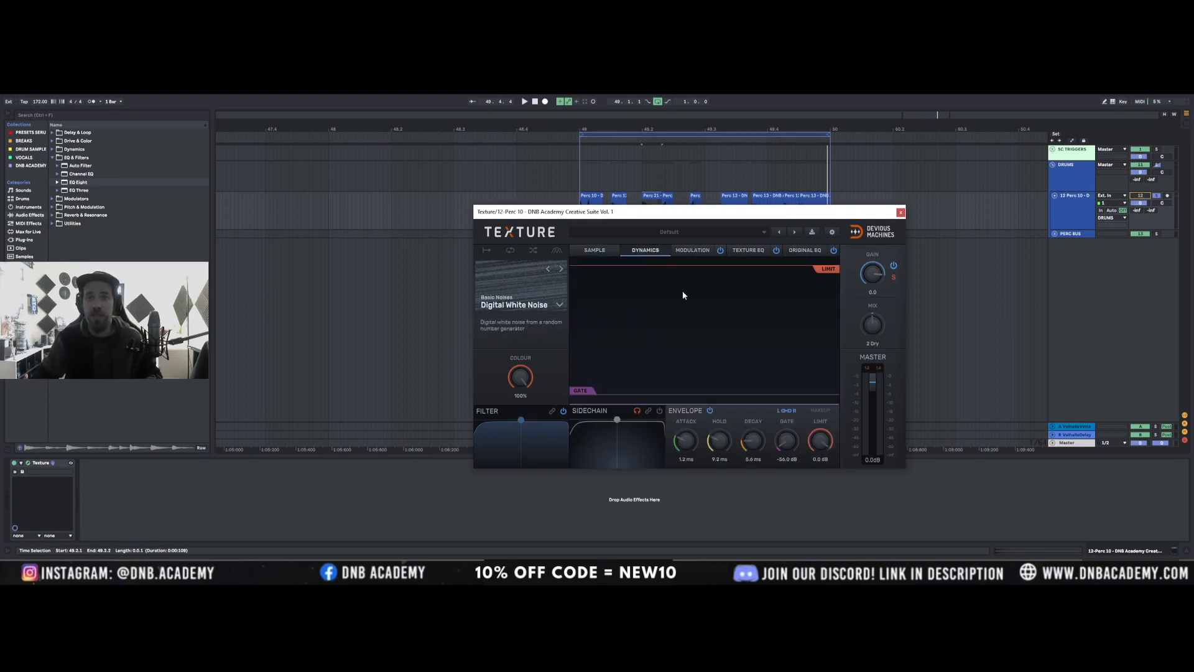
{"action": "left_click", "coordinate": [682, 254]}
{"action": "left_click", "coordinate": [603, 251]}
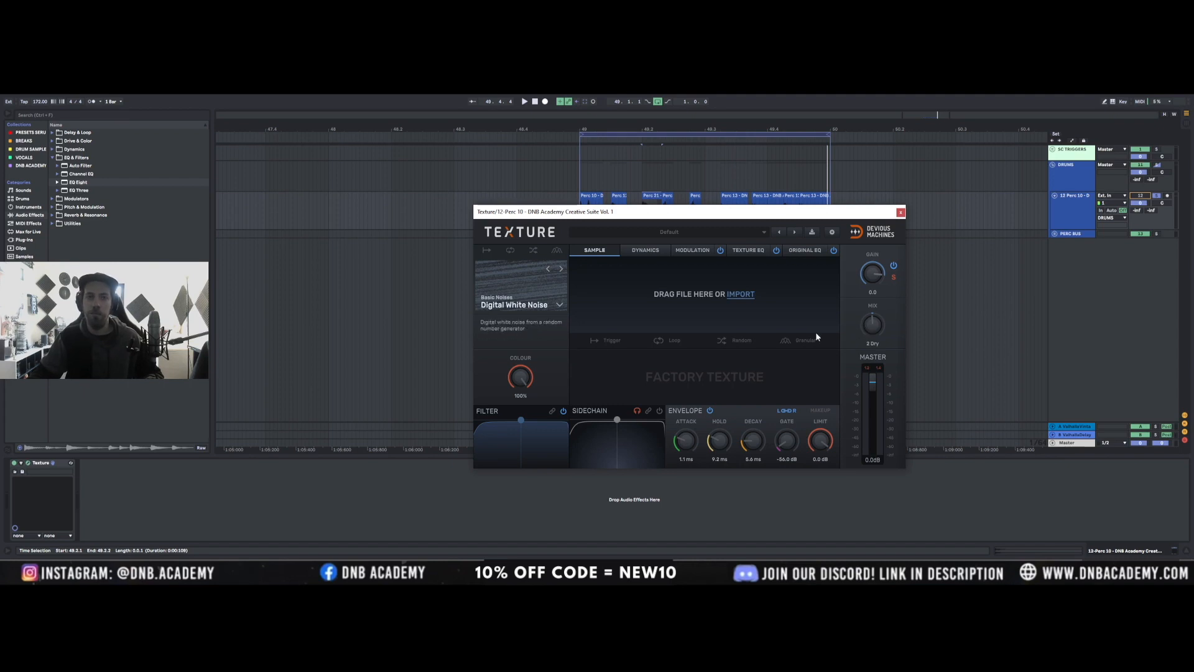
Load the Bamboo Rattles sound from SFX - Foley into Texture and place the plug-in window below the percussion clips
{"action": "left_click_drag", "start_coordinate": [585, 218], "coordinate": [579, 135]}
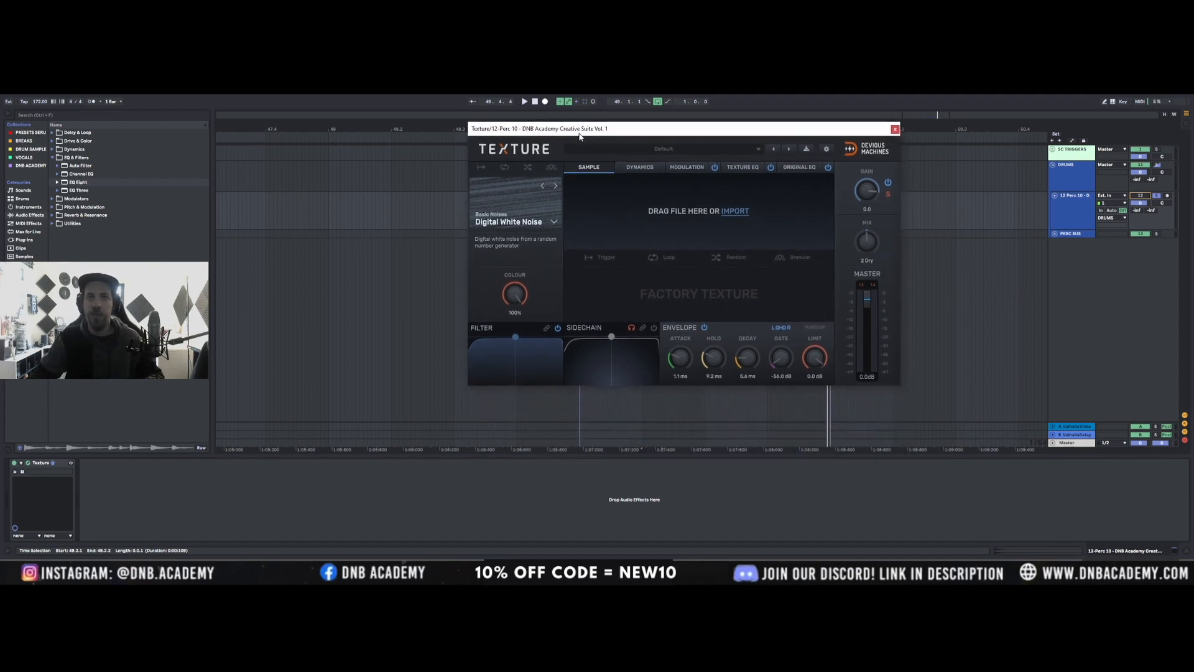
{"action": "left_click", "coordinate": [553, 224]}
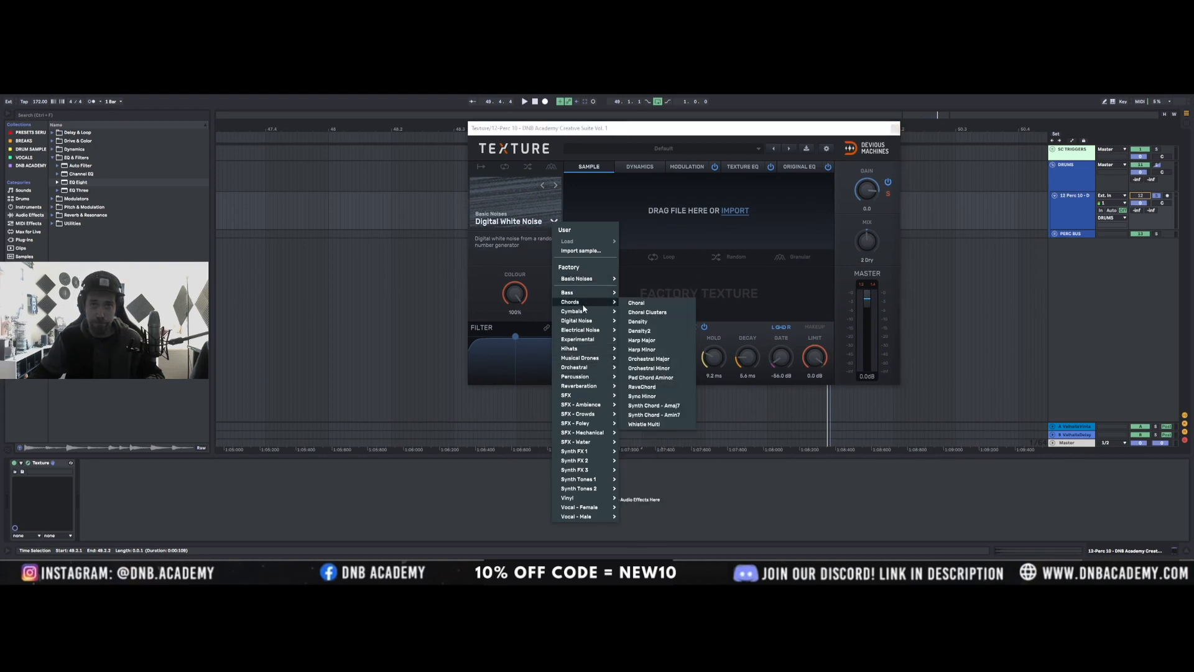
{"action": "mouse_move", "coordinate": [589, 426]}
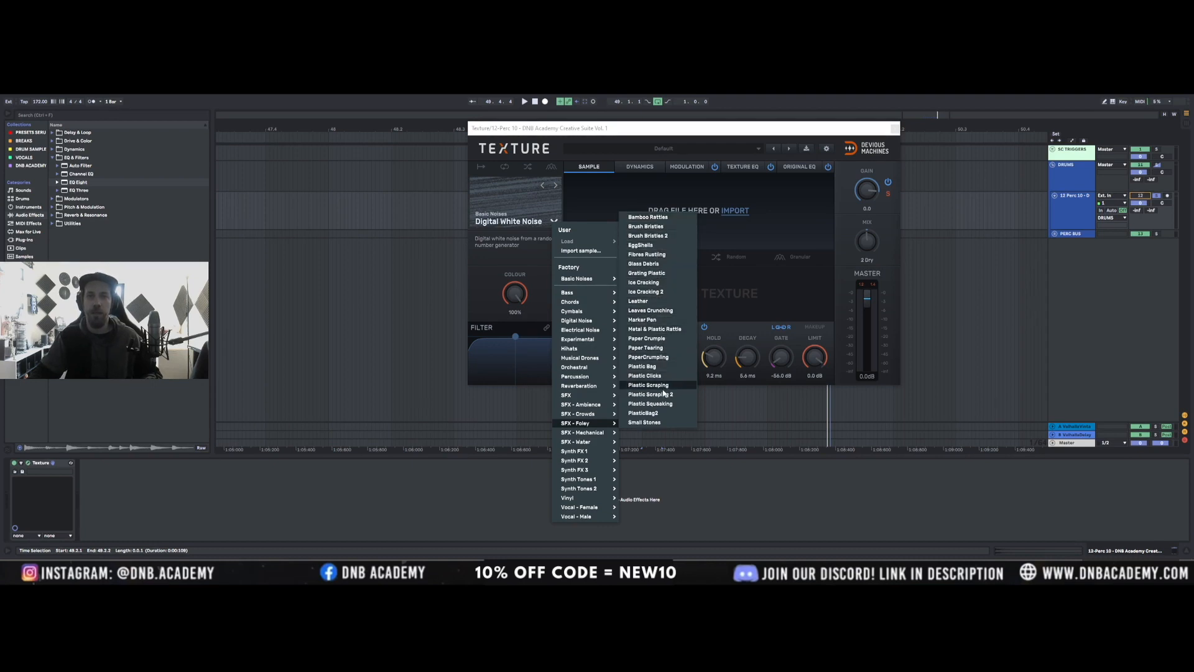
{"action": "left_click", "coordinate": [665, 217]}
{"action": "left_click_drag", "start_coordinate": [653, 127], "coordinate": [624, 259]}
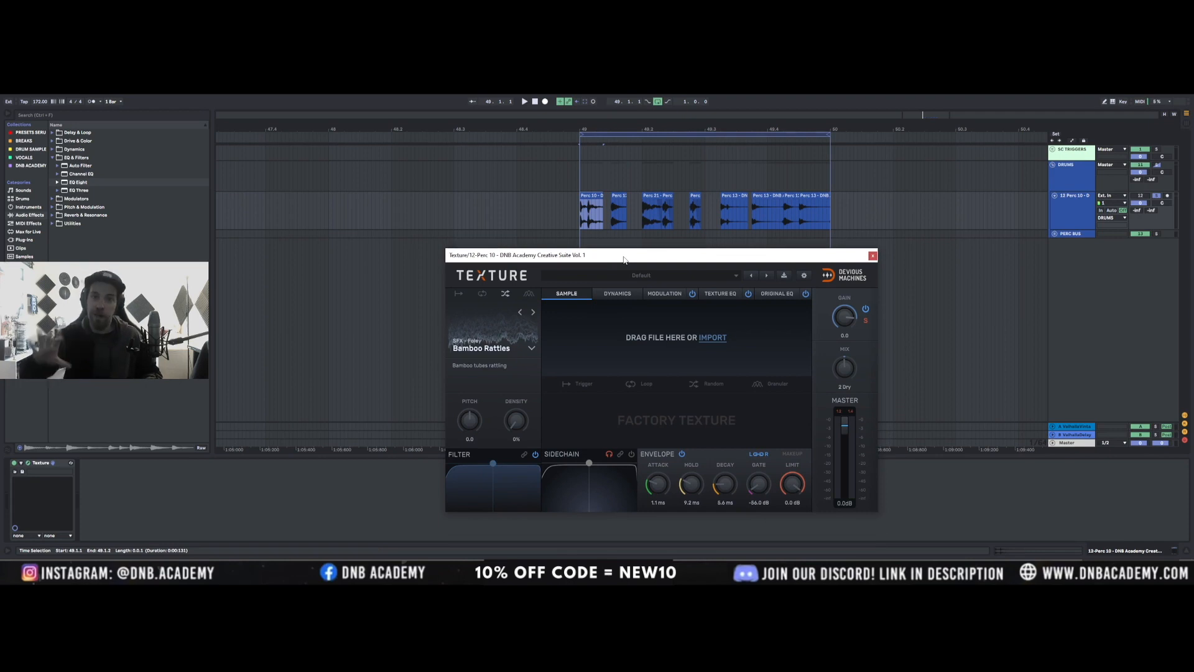
{"action": "left_click_drag", "start_coordinate": [633, 261], "coordinate": [656, 253]}
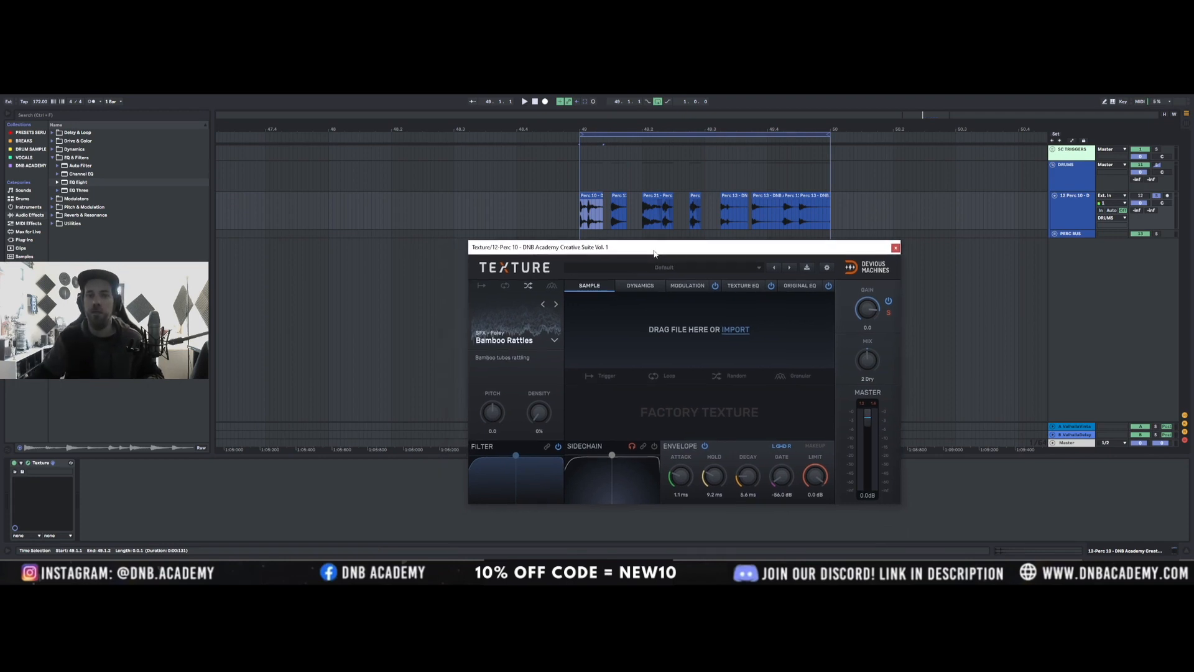
Loop only the first beat of the percussion pattern, deactivate its second clip and play the loop
{"action": "key", "text": "space"}
{"action": "key", "text": "space"}
{"action": "left_click", "coordinate": [591, 195]}
{"action": "key", "text": "space"}
{"action": "key", "text": "ctrl+l"}
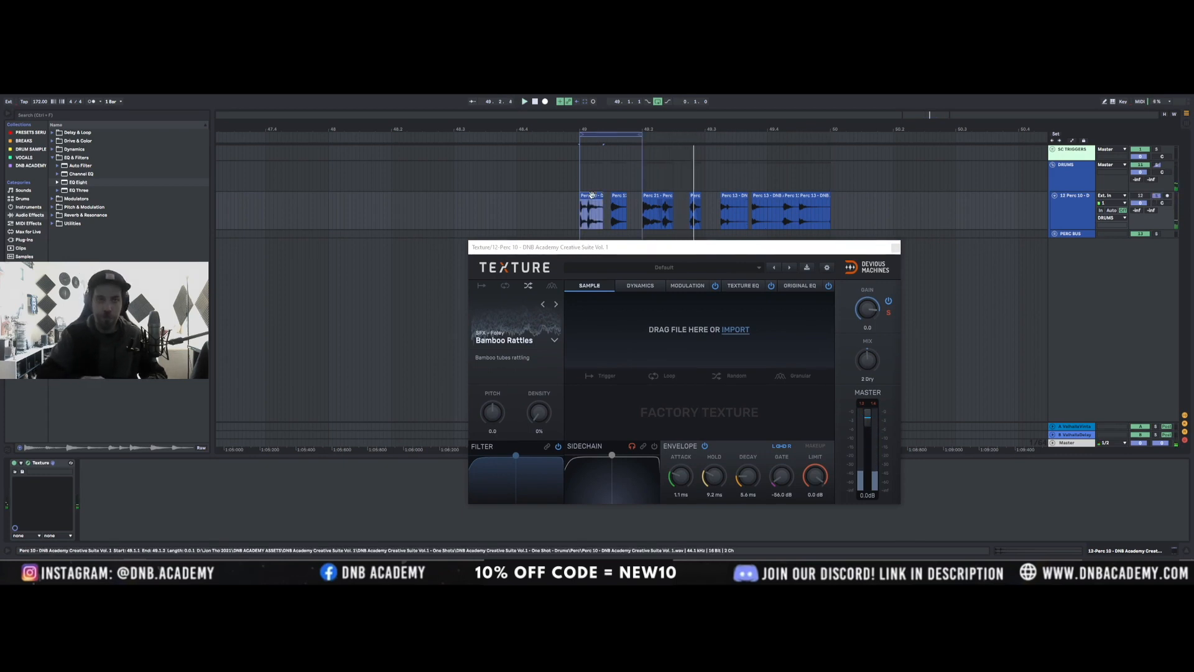
{"action": "left_click", "coordinate": [616, 195]}
{"action": "key", "text": "0"}
{"action": "left_click", "coordinate": [612, 135]}
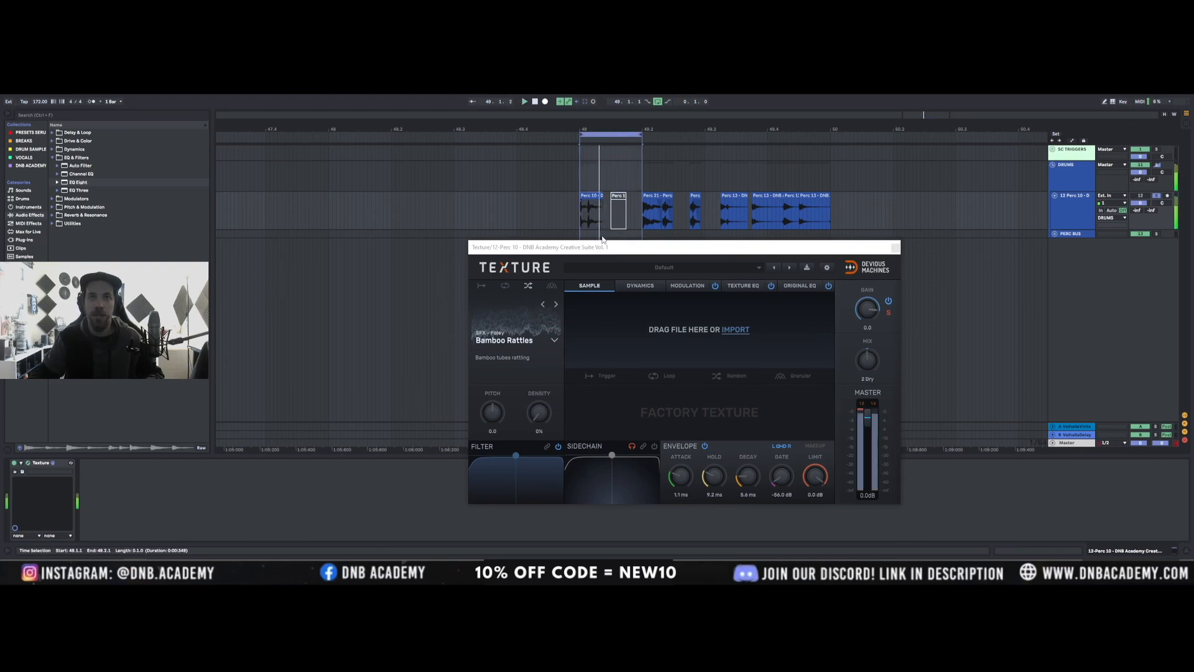
Move the Texture window up and raise its mix to about 60% wet
{"action": "left_click_drag", "start_coordinate": [600, 245], "coordinate": [601, 191]}
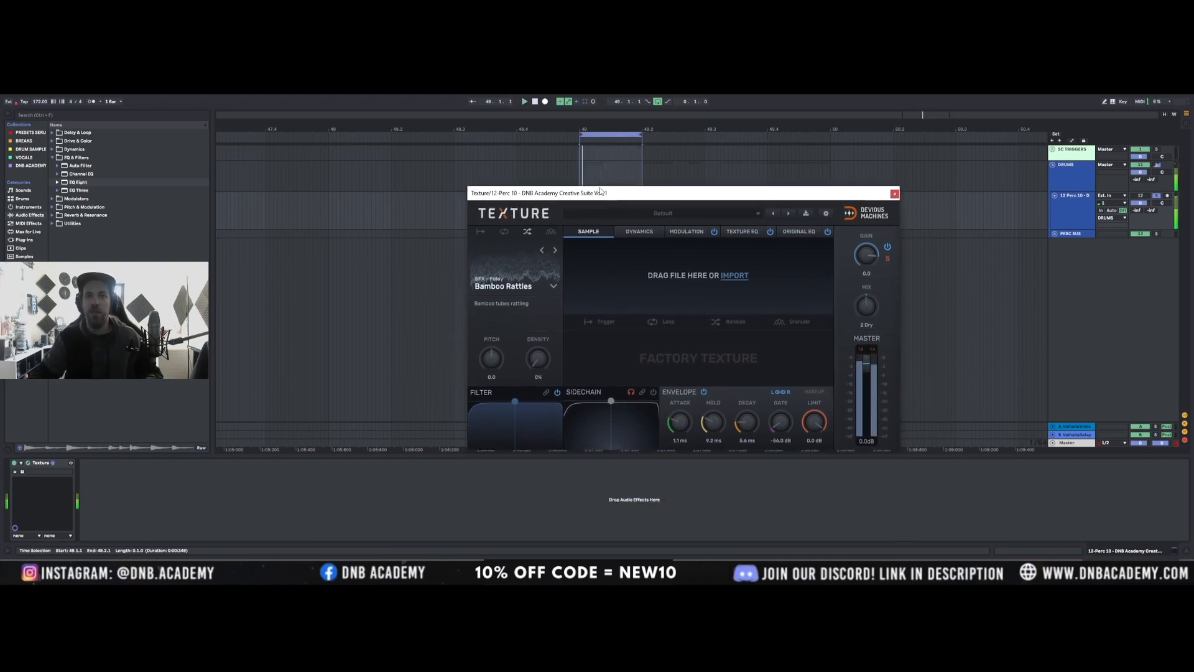
{"action": "left_click_drag", "start_coordinate": [867, 305], "coordinate": [867, 298]}
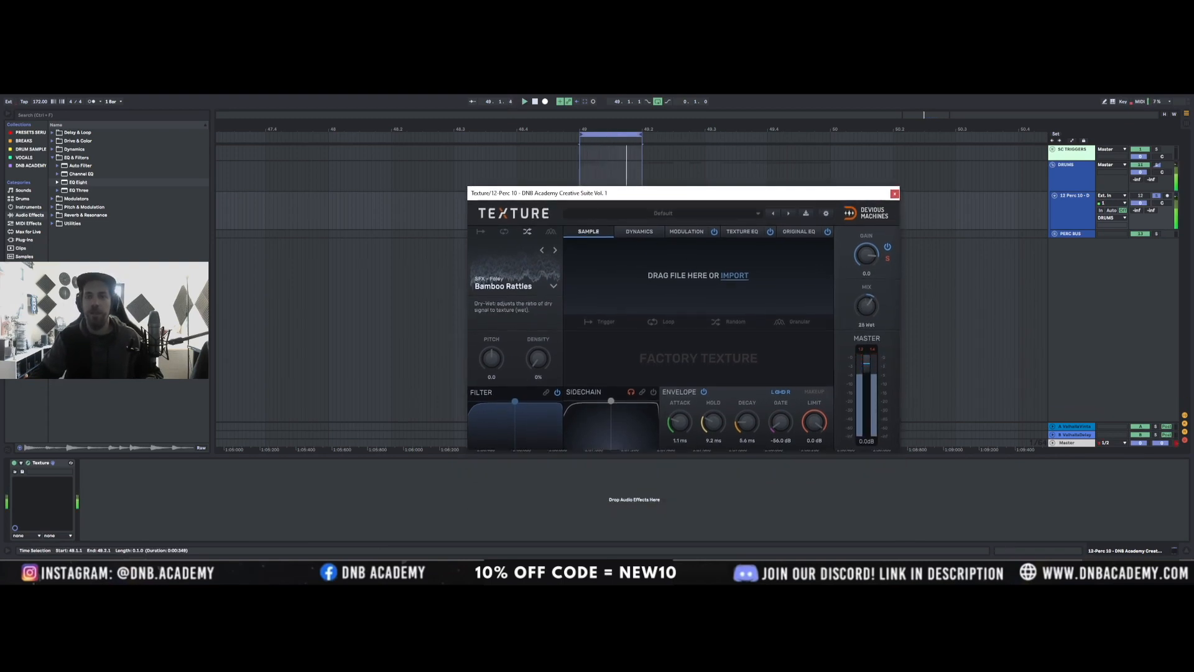
{"action": "left_click_drag", "start_coordinate": [866, 305], "coordinate": [867, 300]}
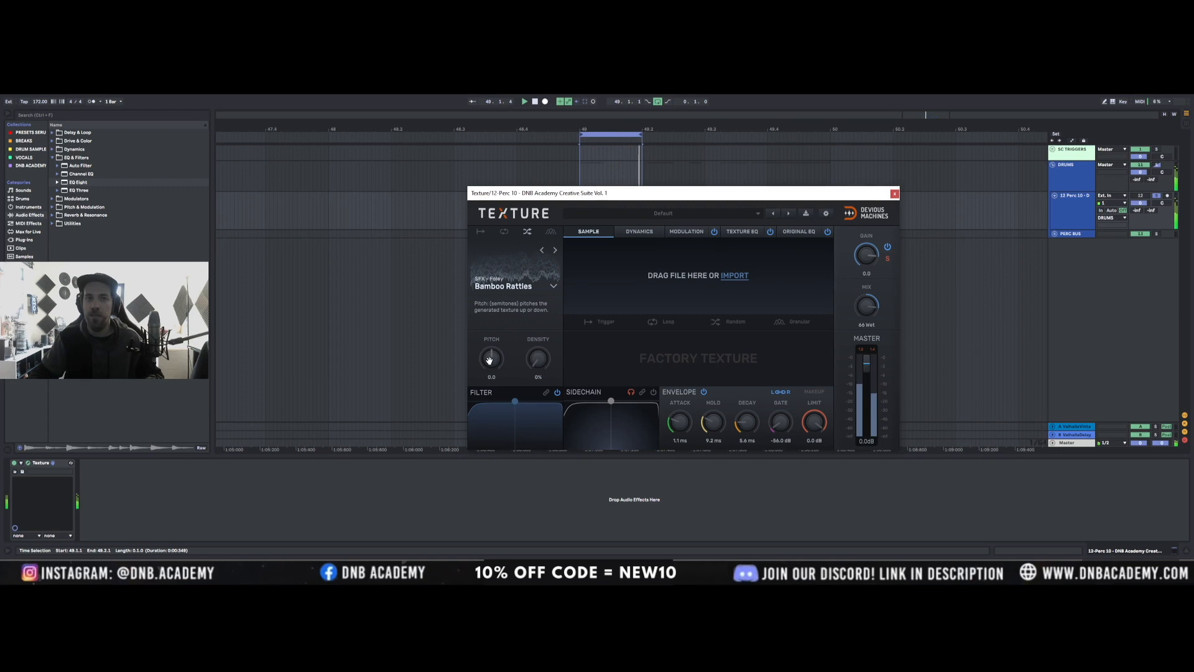
Set the Bamboo Rattles pitch to 1.5 and density to 88%, and narrow the band of the noise filter
{"action": "left_click_drag", "start_coordinate": [489, 359], "coordinate": [489, 352]}
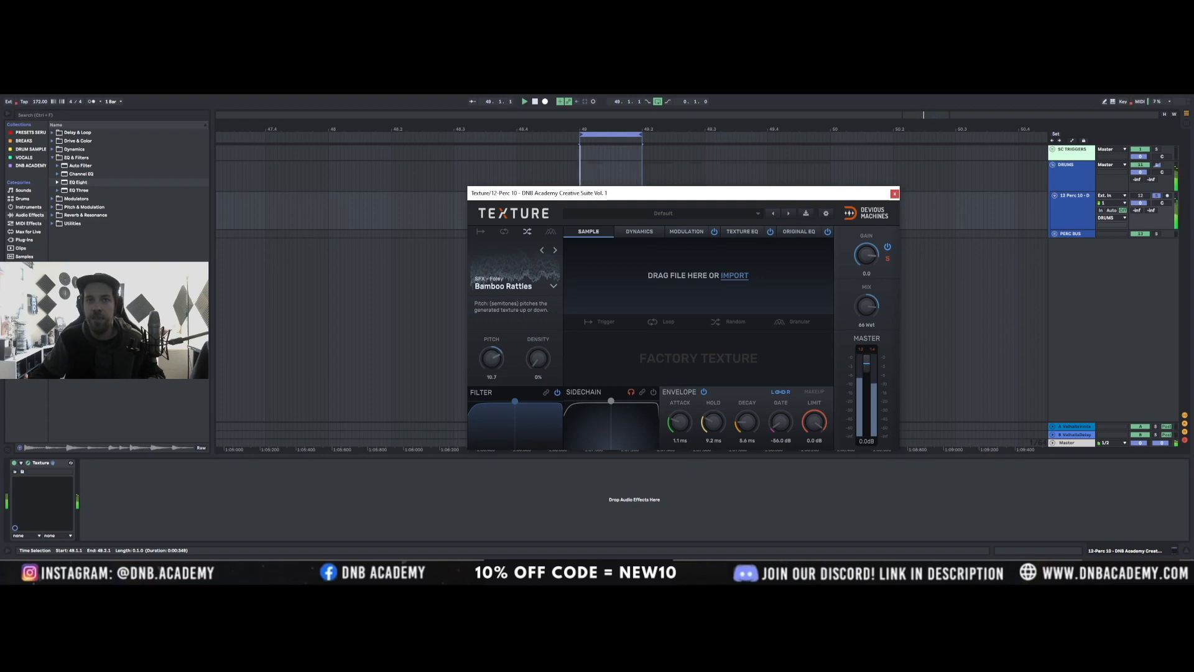
{"action": "left_click_drag", "start_coordinate": [489, 352], "coordinate": [489, 351]}
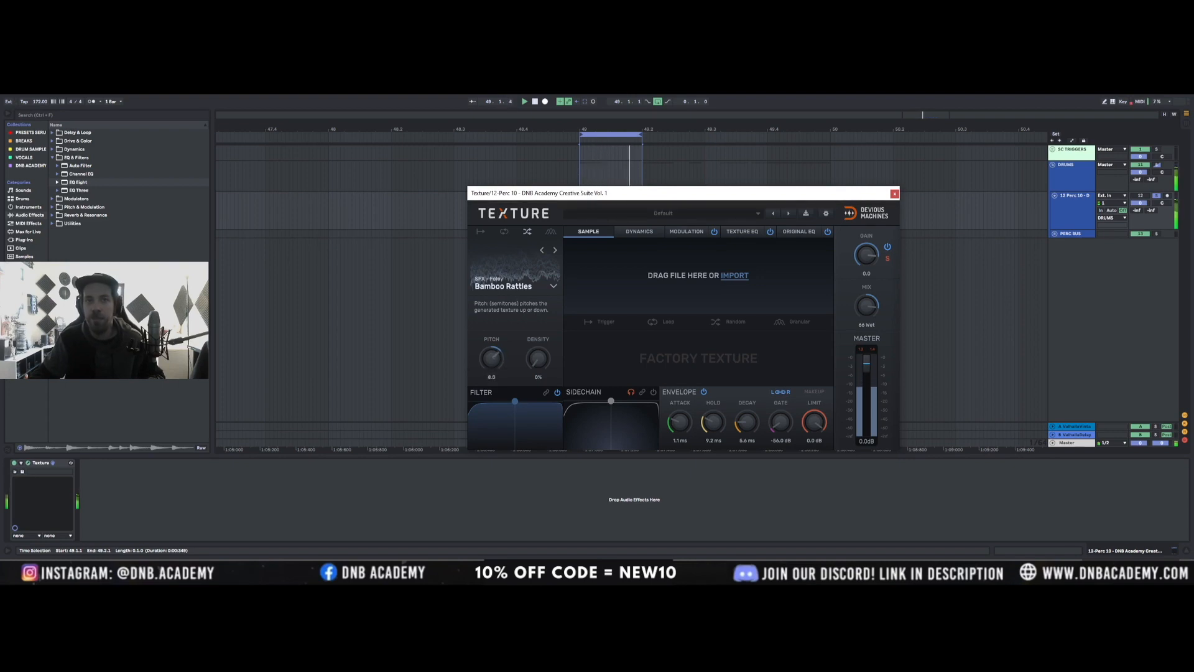
{"action": "left_click_drag", "start_coordinate": [537, 359], "coordinate": [538, 347]}
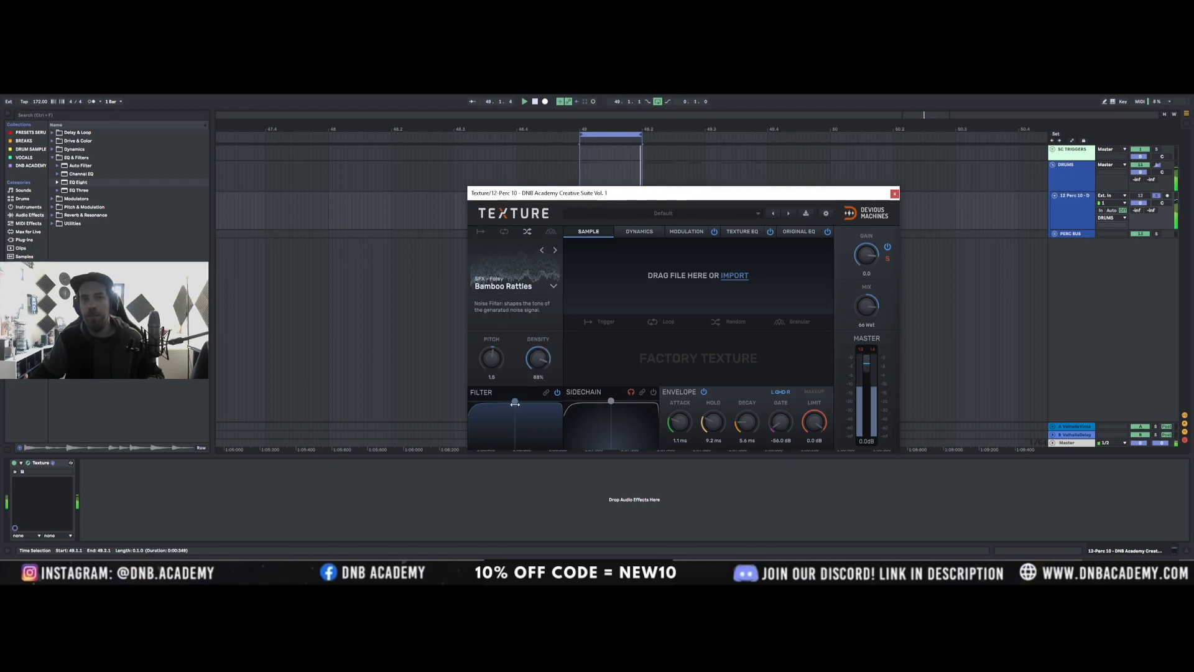
{"action": "mouse_move", "coordinate": [514, 402]}
{"action": "left_mouse_down"}
{"action": "mouse_move", "coordinate": [554, 437]}
{"action": "mouse_move", "coordinate": [498, 424]}
{"action": "mouse_move", "coordinate": [524, 427]}
{"action": "mouse_move", "coordinate": [520, 409]}
{"action": "left_mouse_up"}
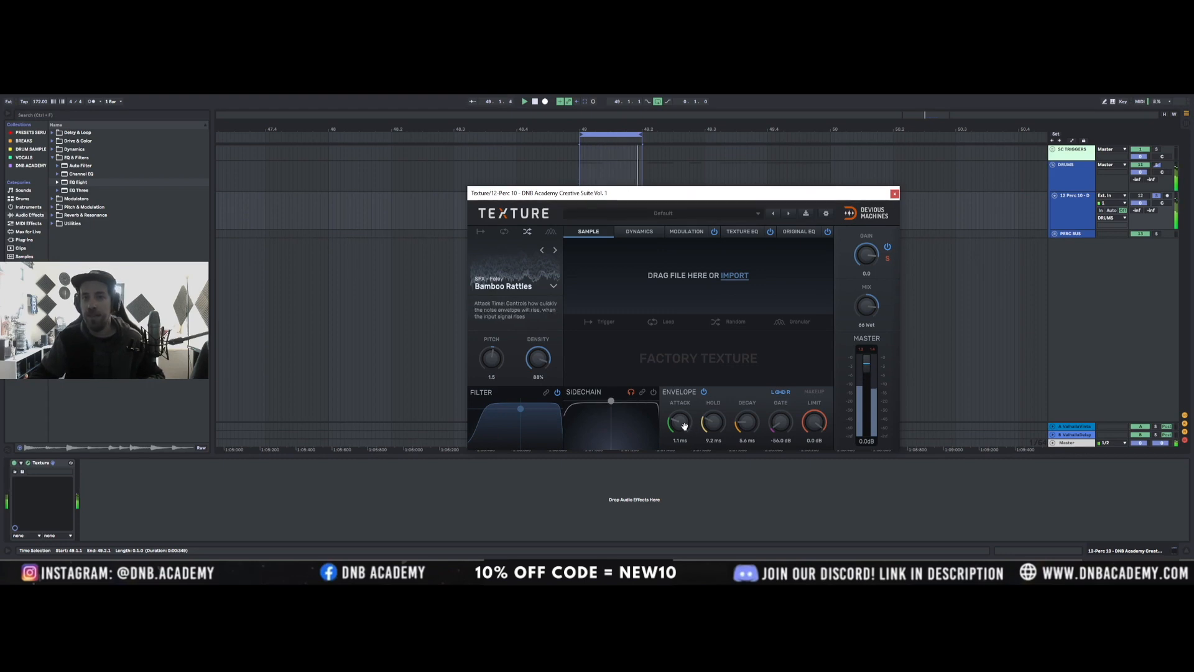
Set the texture envelope to 0.1 ms attack, 8.8 ms hold and 37 ms decay, with the gate off
{"action": "left_click_drag", "start_coordinate": [685, 426], "coordinate": [687, 431]}
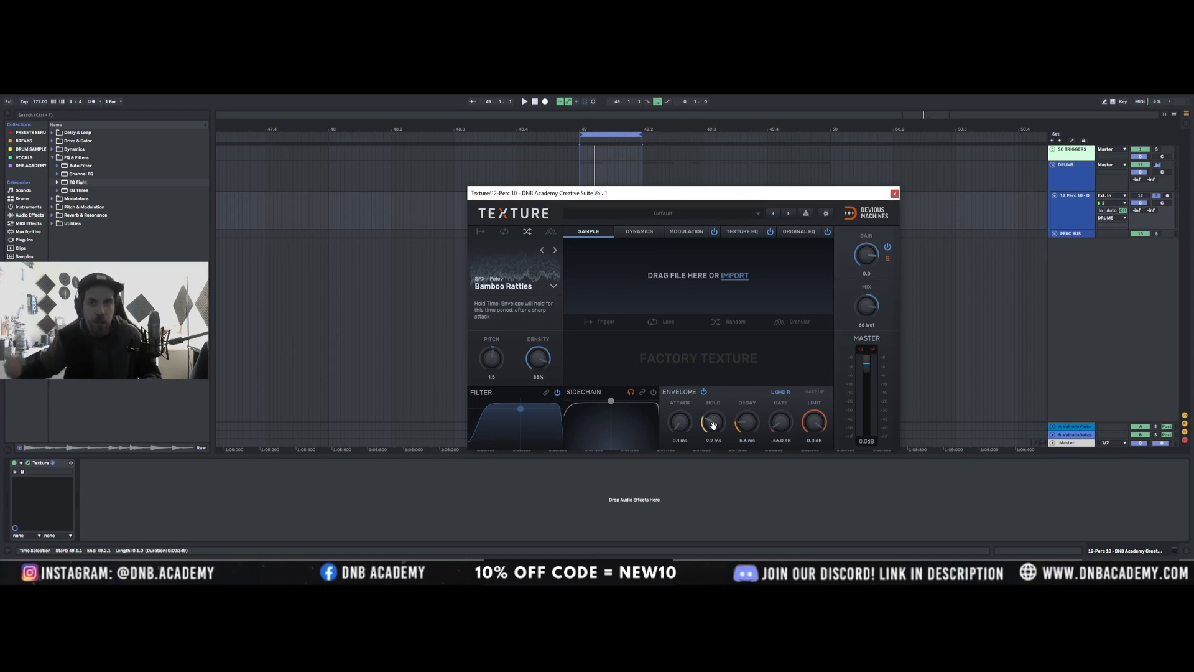
{"action": "left_click_drag", "start_coordinate": [714, 428], "coordinate": [714, 379]}
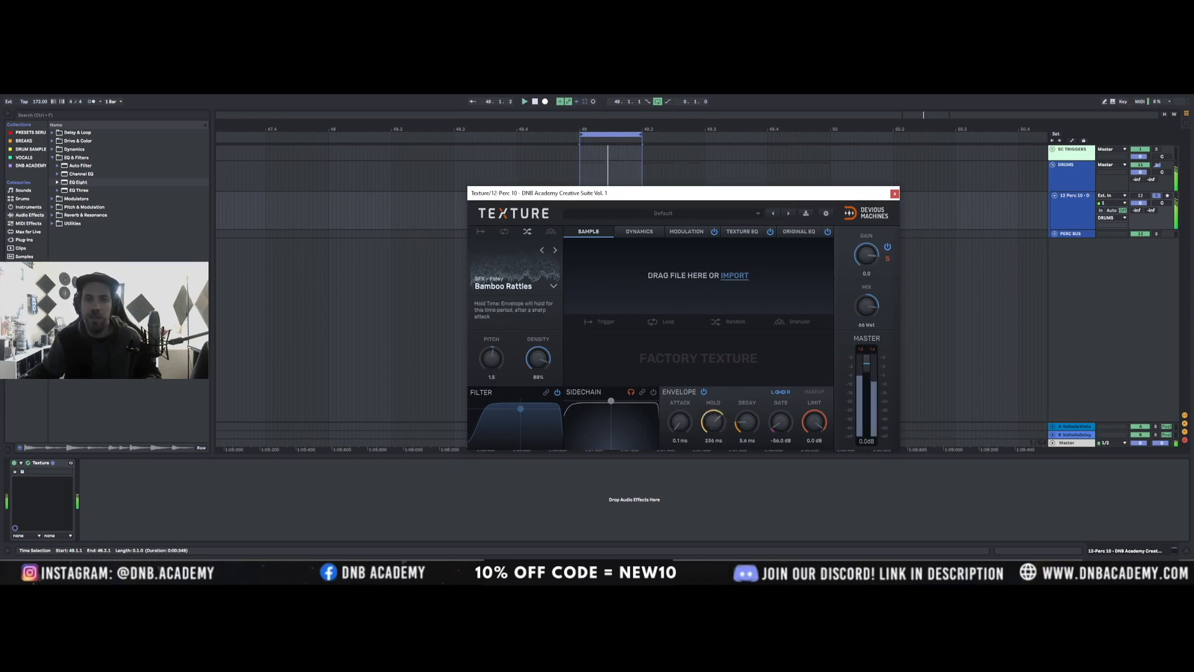
{"action": "left_click_drag", "start_coordinate": [714, 422], "coordinate": [779, 443]}
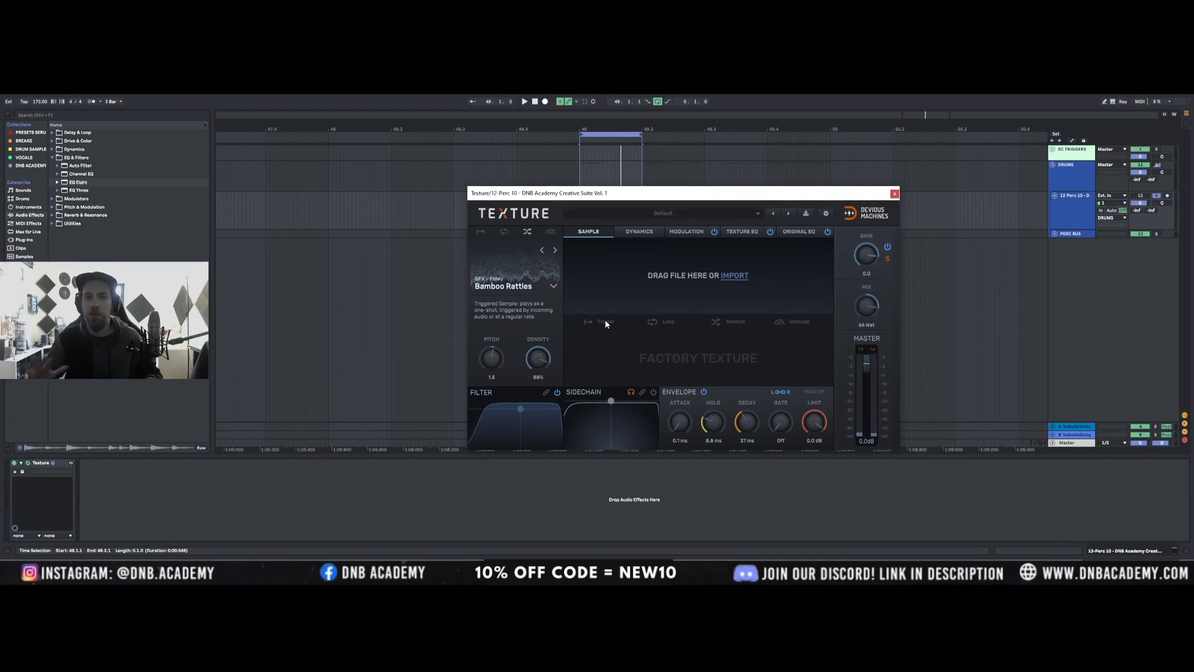
Give the first band of the Texture EQ a 24 dB high-pass filter and adjust its cutoff to trim the low end
{"action": "left_click", "coordinate": [738, 234]}
{"action": "left_click", "coordinate": [689, 233]}
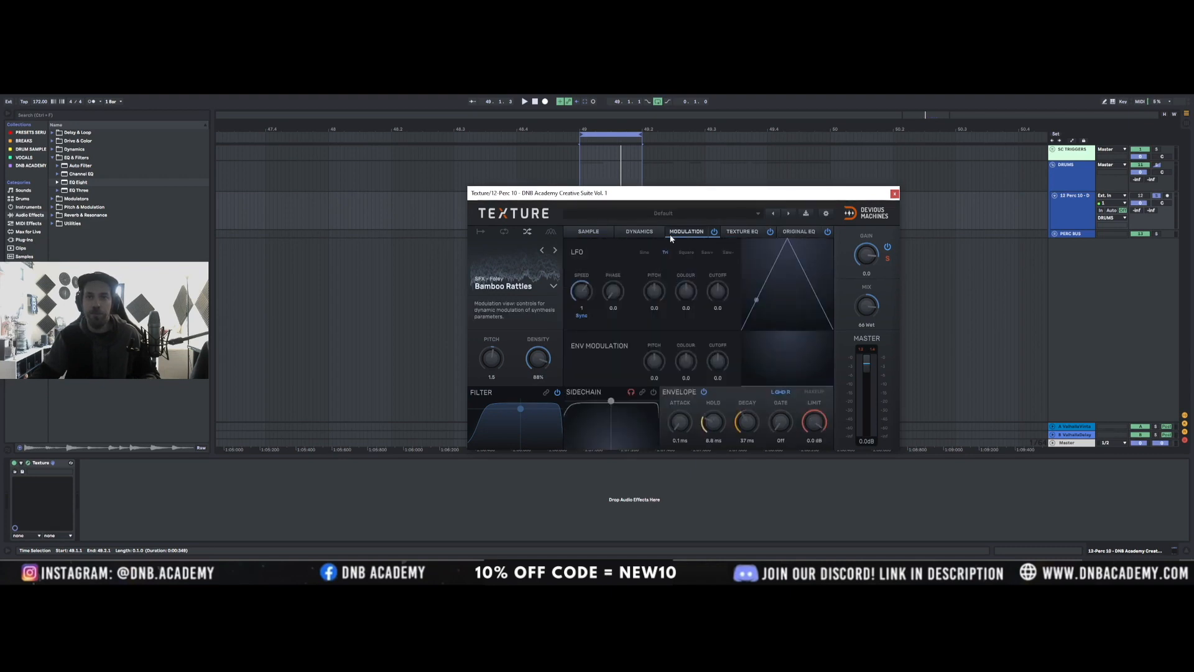
{"action": "left_click", "coordinate": [730, 233]}
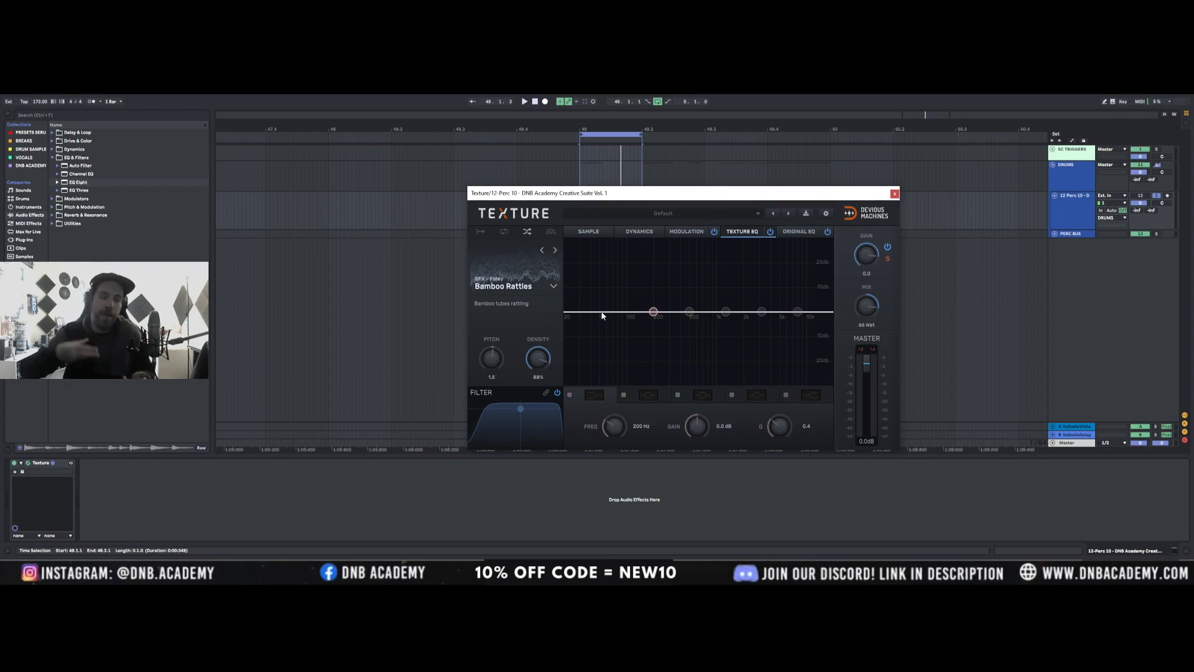
{"action": "left_click", "coordinate": [593, 398]}
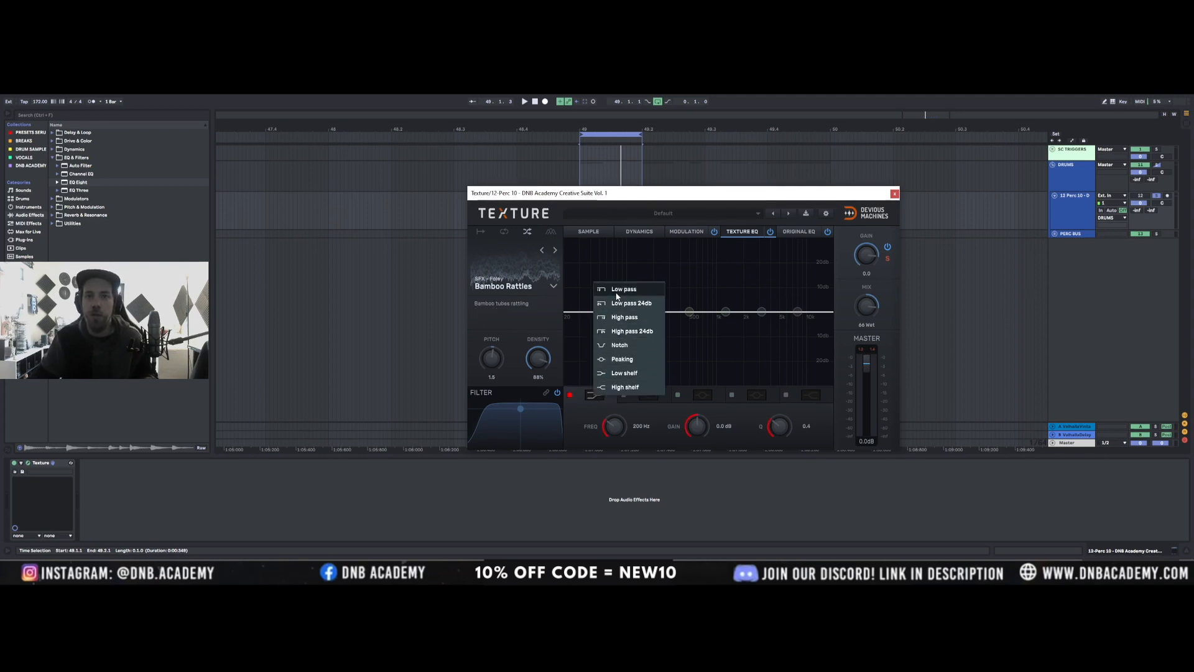
{"action": "left_click", "coordinate": [630, 331]}
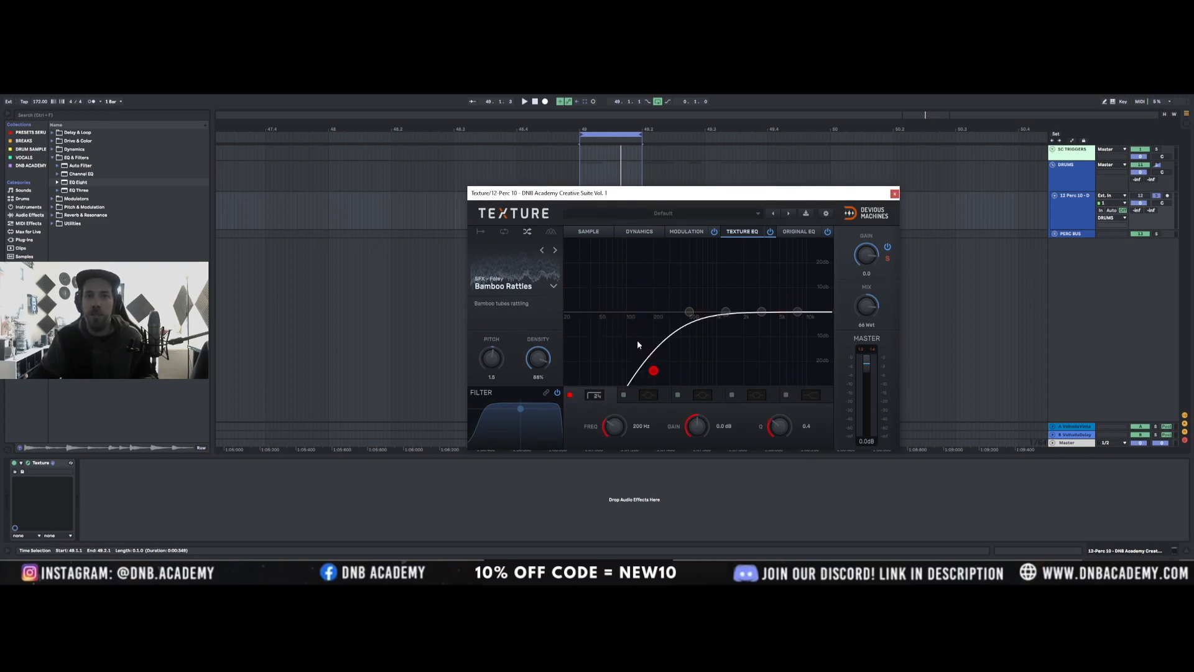
{"action": "left_click_drag", "start_coordinate": [660, 378], "coordinate": [582, 339]}
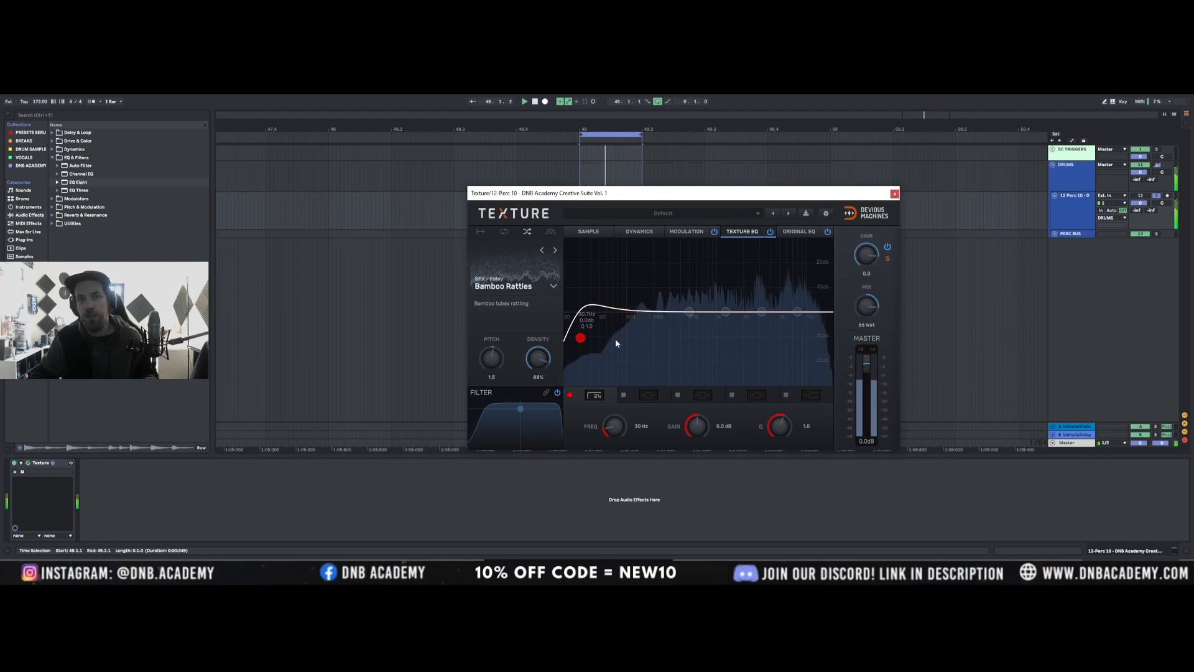
{"action": "left_click_drag", "start_coordinate": [575, 339], "coordinate": [682, 351]}
Give the first band of the Original EQ a 24 dB high-pass filter at about 220 Hz, then close the Texture window
{"action": "left_click", "coordinate": [798, 231]}
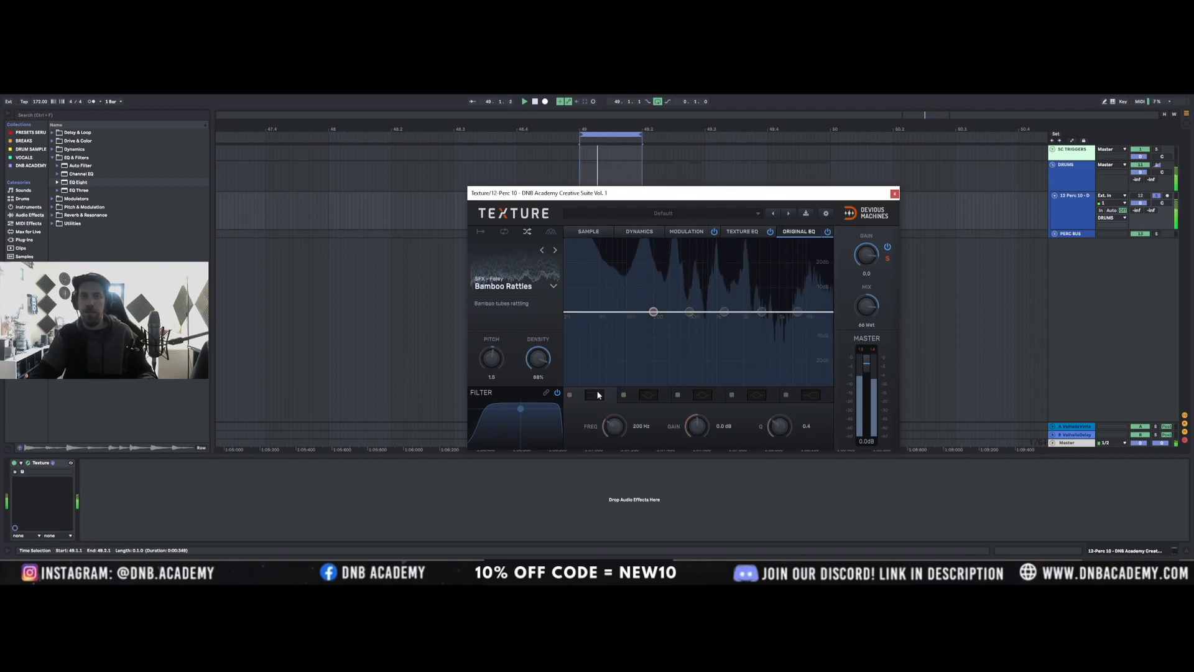
{"action": "left_click", "coordinate": [570, 395]}
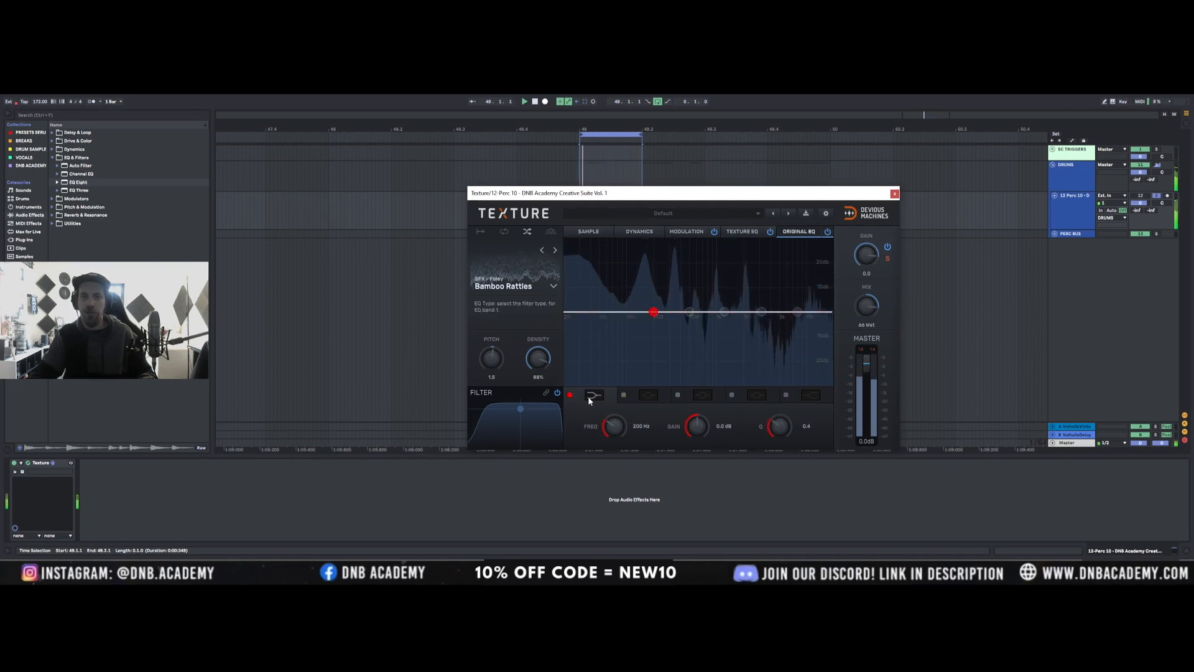
{"action": "left_click", "coordinate": [589, 396]}
{"action": "left_click", "coordinate": [625, 332]}
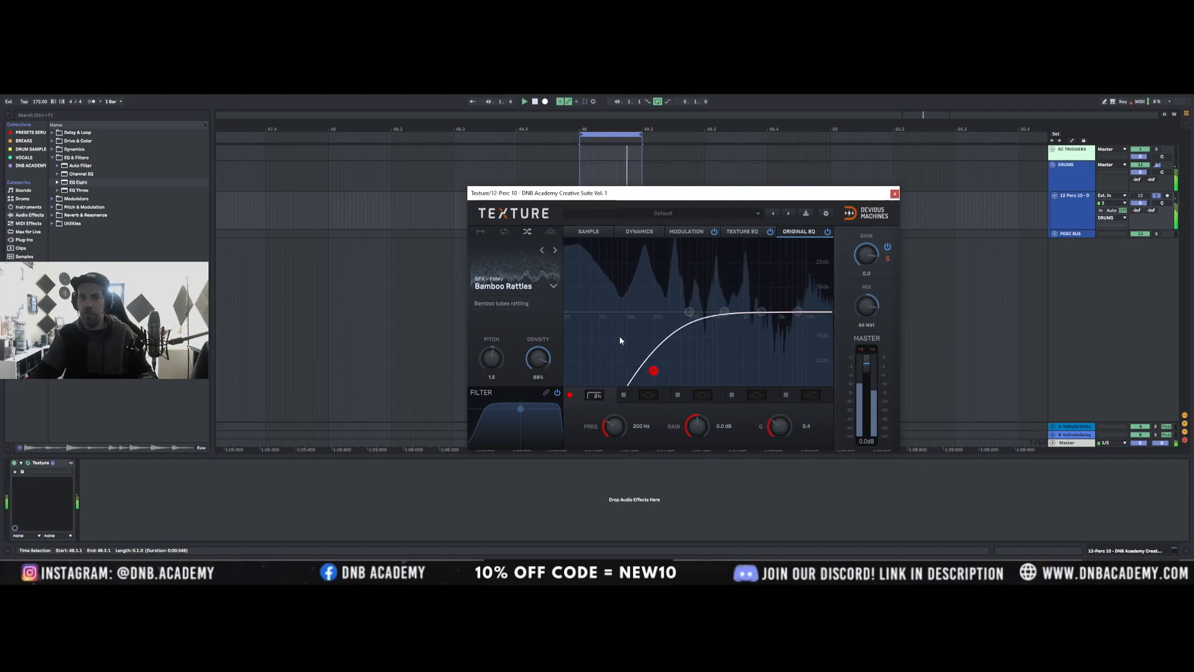
{"action": "mouse_move", "coordinate": [650, 371]}
{"action": "left_mouse_down"}
{"action": "mouse_move", "coordinate": [642, 322]}
{"action": "mouse_move", "coordinate": [641, 333]}
{"action": "mouse_move", "coordinate": [661, 333]}
{"action": "mouse_move", "coordinate": [655, 348]}
{"action": "left_mouse_up"}
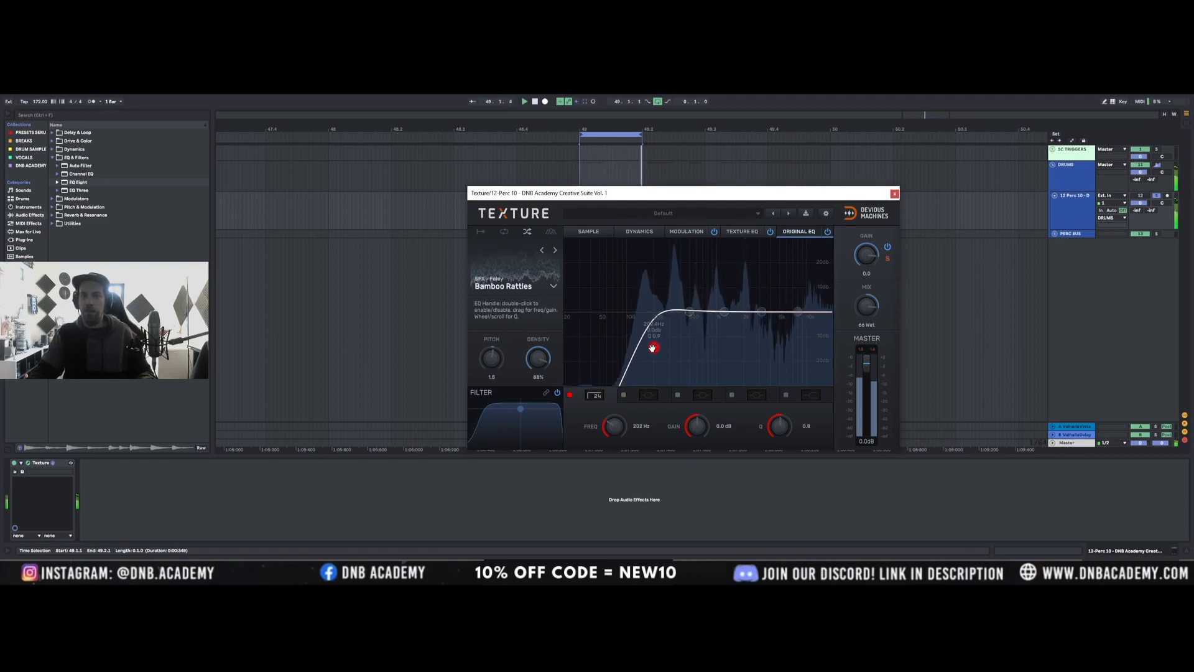
{"action": "left_click", "coordinate": [894, 193]}
Insert an audio track below the percussion track, set its input to Resampling and arm it for recording
{"action": "left_click", "coordinate": [1077, 203]}
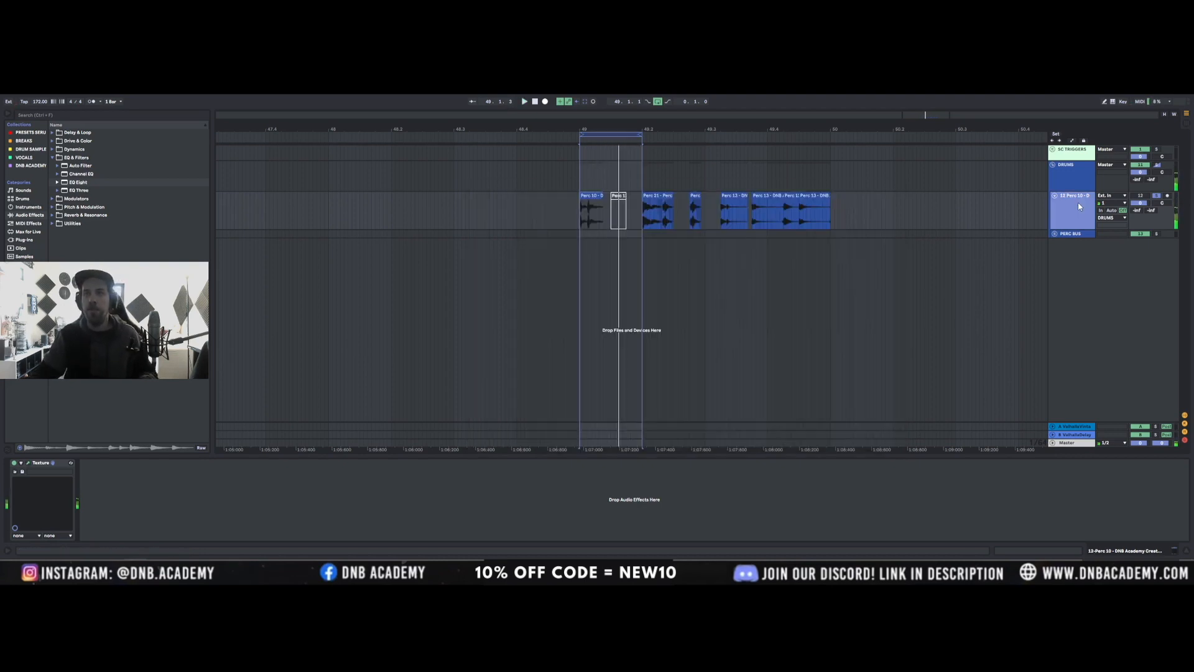
{"action": "key", "text": "ctrl+t"}
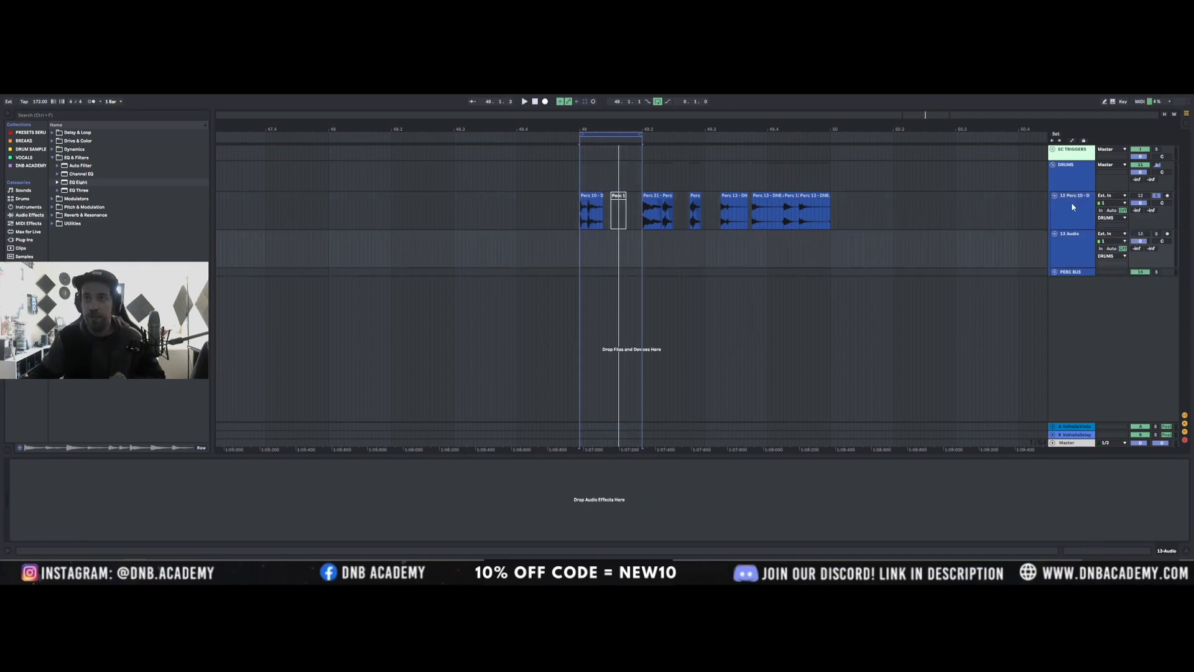
{"action": "left_click", "coordinate": [1071, 247]}
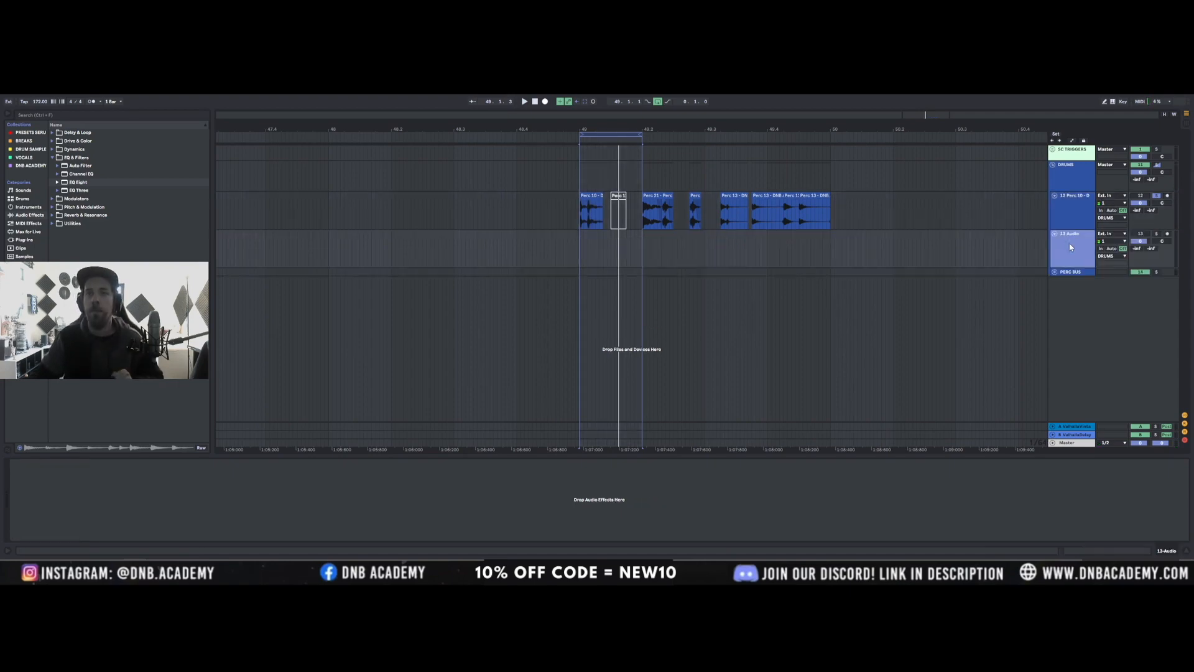
{"action": "left_click", "coordinate": [1098, 234]}
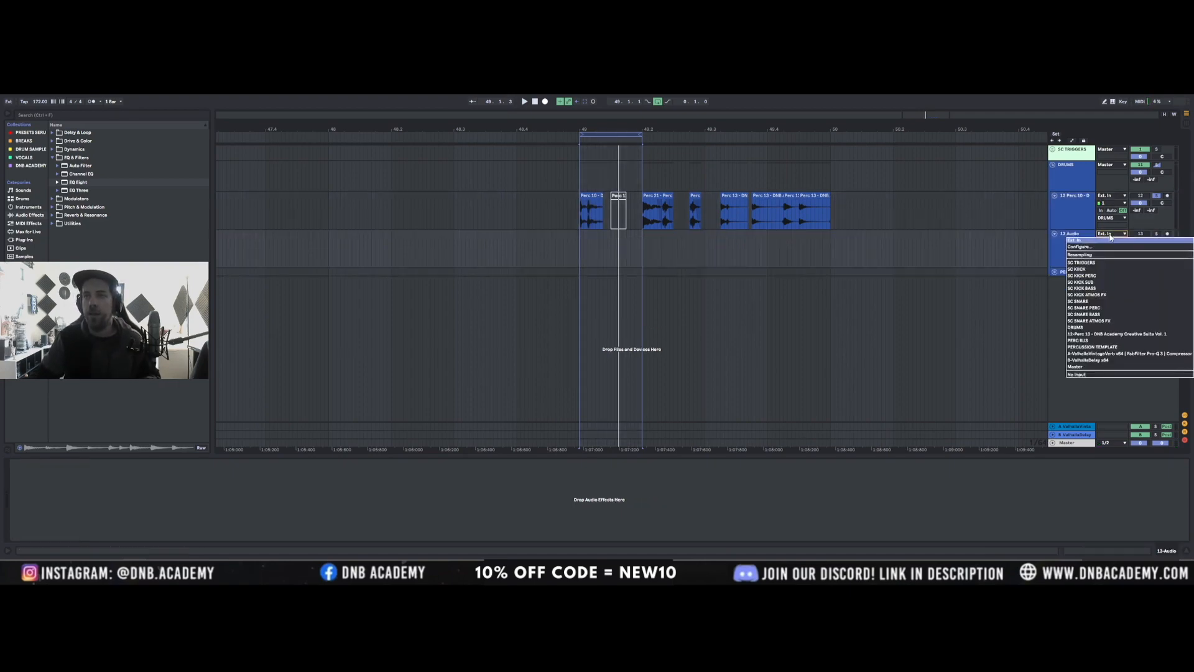
{"action": "left_click", "coordinate": [1141, 252]}
{"action": "left_click", "coordinate": [1167, 235]}
Resample the looped first percussion hit onto the new audio track and move the recording back to 47.4
{"action": "left_click", "coordinate": [614, 136]}
{"action": "left_click", "coordinate": [545, 102]}
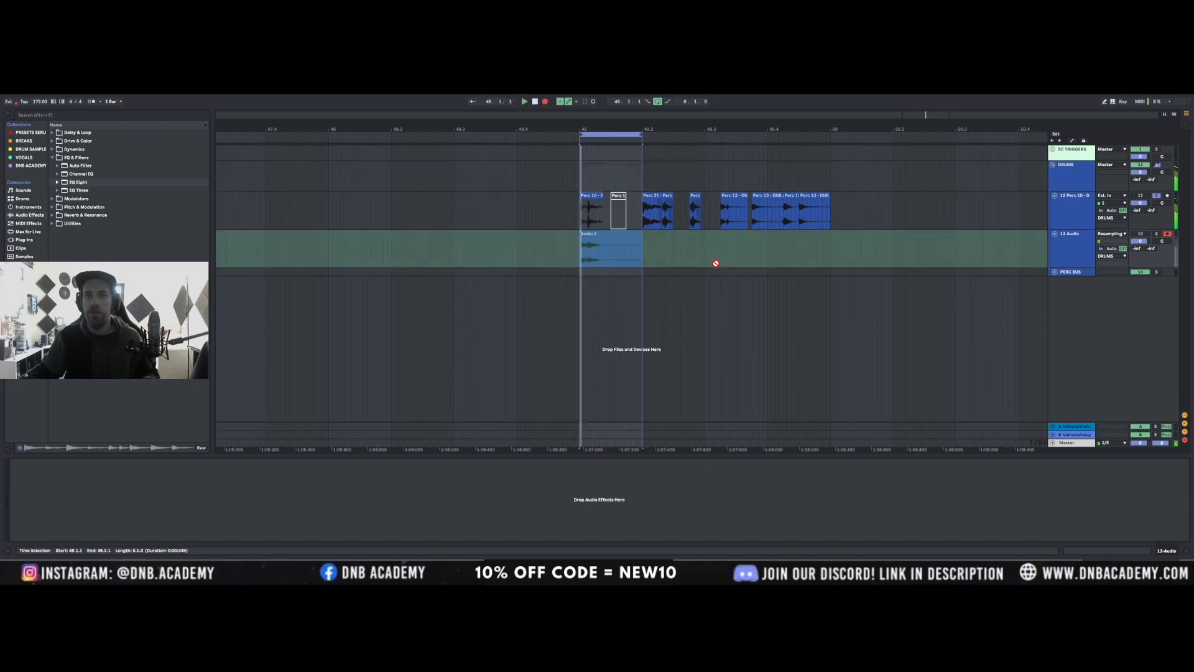
{"action": "key", "text": "space"}
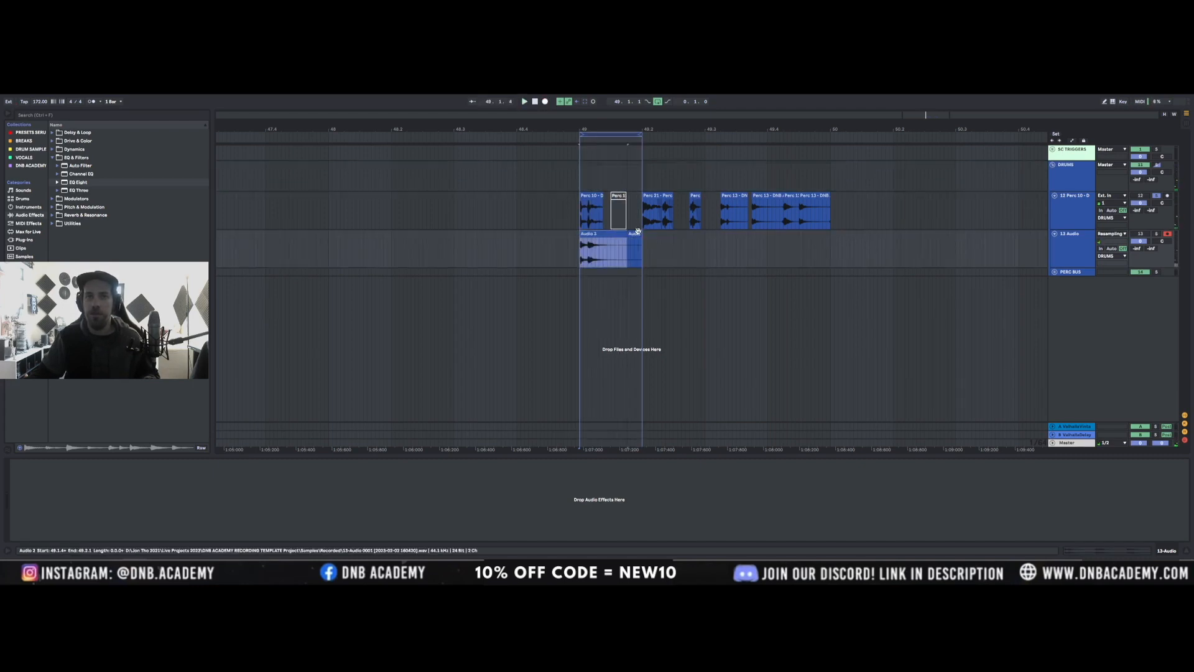
{"action": "left_click", "coordinate": [629, 234]}
{"action": "left_click_drag", "start_coordinate": [628, 235], "coordinate": [282, 234]}
Move the loop to start at 49.1.3, reactivate the second percussion hit and deactivate the two clips following it
{"action": "left_click", "coordinate": [588, 135]}
{"action": "left_click_drag", "start_coordinate": [598, 135], "coordinate": [632, 135]}
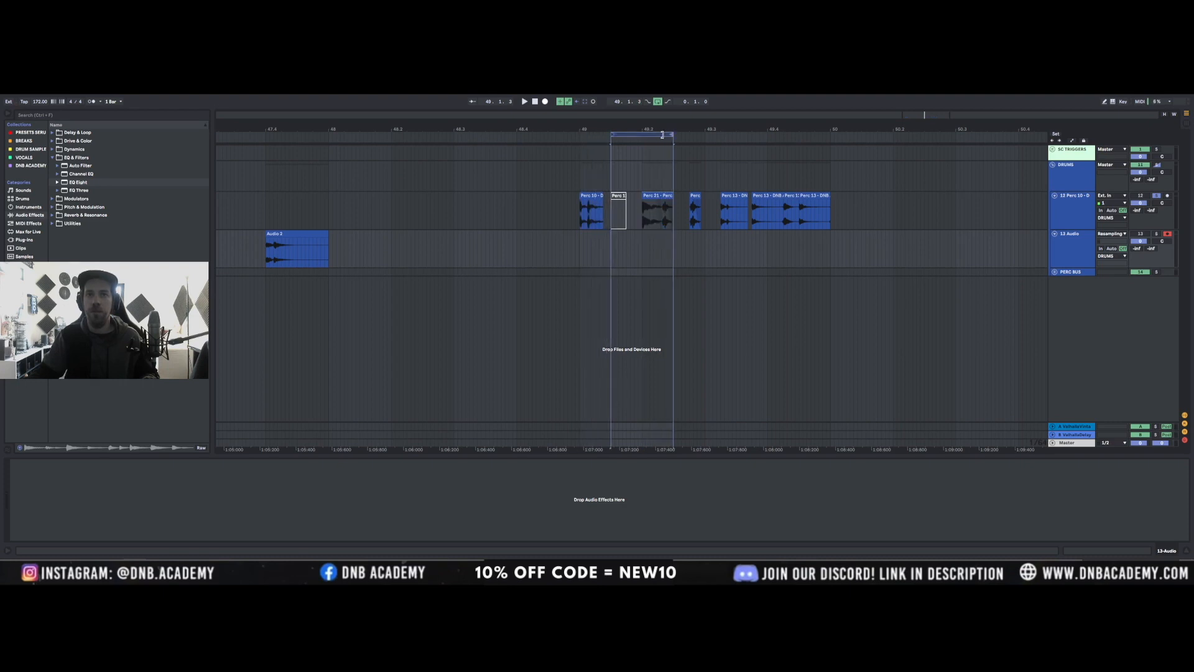
{"action": "left_click", "coordinate": [618, 197]}
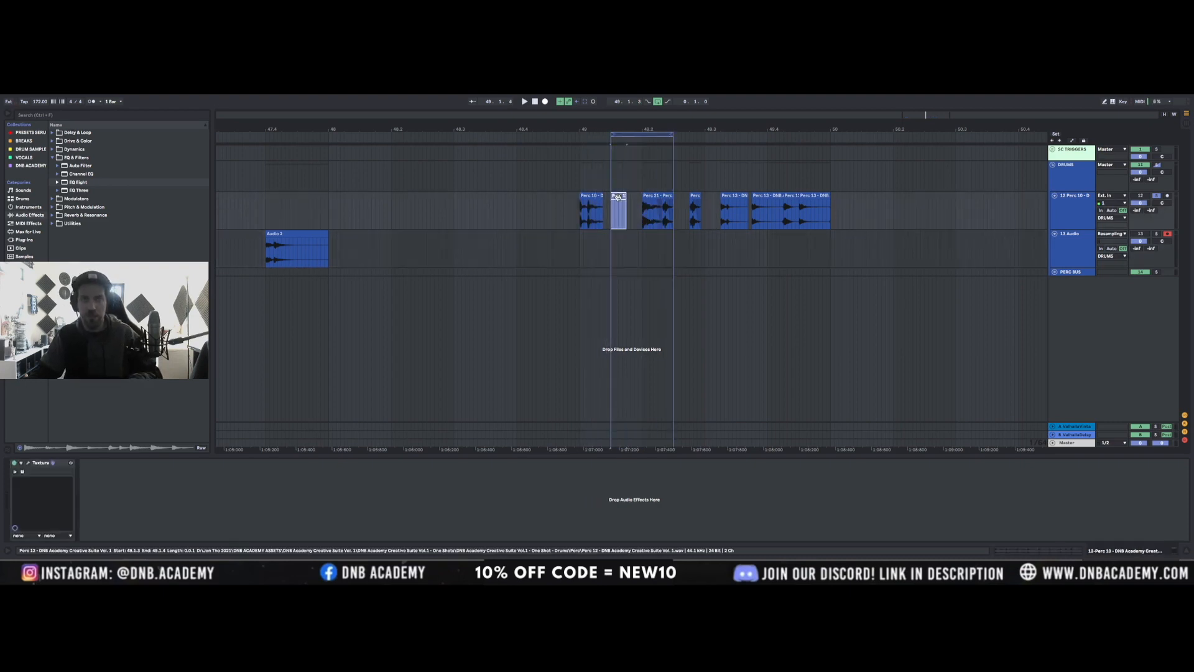
{"action": "left_click", "coordinate": [662, 197]}
{"action": "key", "text": "0"}
{"action": "left_click", "coordinate": [667, 197]}
{"action": "key", "text": "0"}
{"action": "key", "text": "space"}
{"action": "left_click", "coordinate": [636, 135]}
Load the Brush Bristles foley in Texture, raise the mix to 89% wet and lower the Original EQ high-pass to about 178 Hz
{"action": "left_click", "coordinate": [1075, 207]}
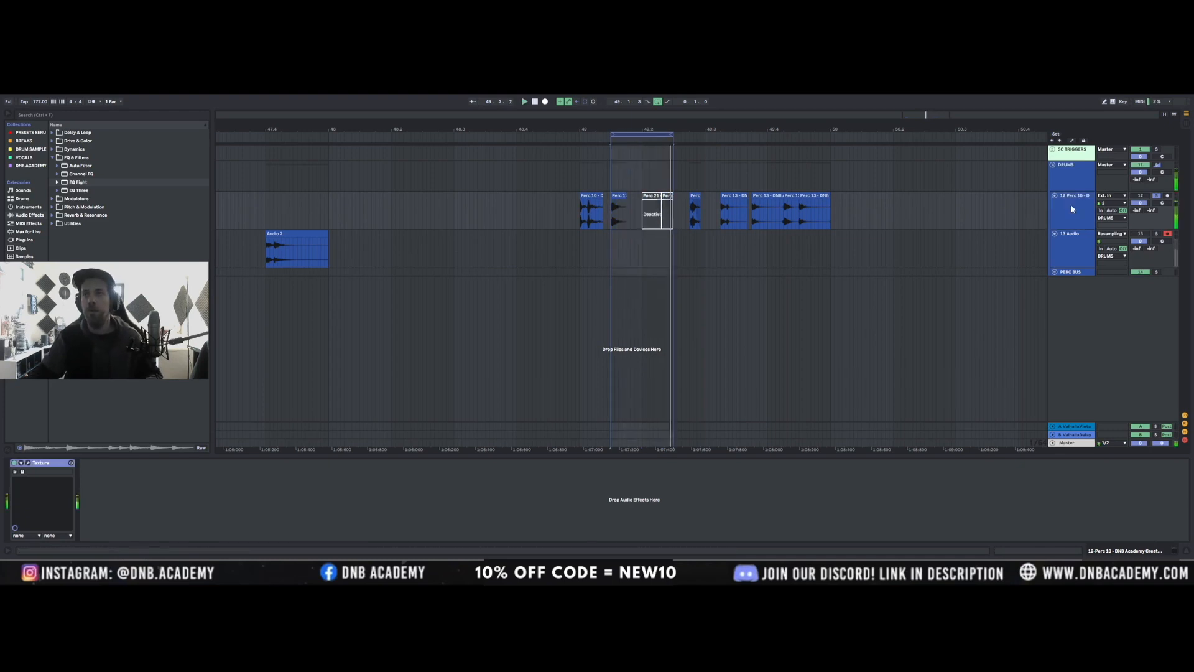
{"action": "left_click", "coordinate": [28, 463]}
{"action": "left_click", "coordinate": [555, 250]}
{"action": "left_click", "coordinate": [555, 250]}
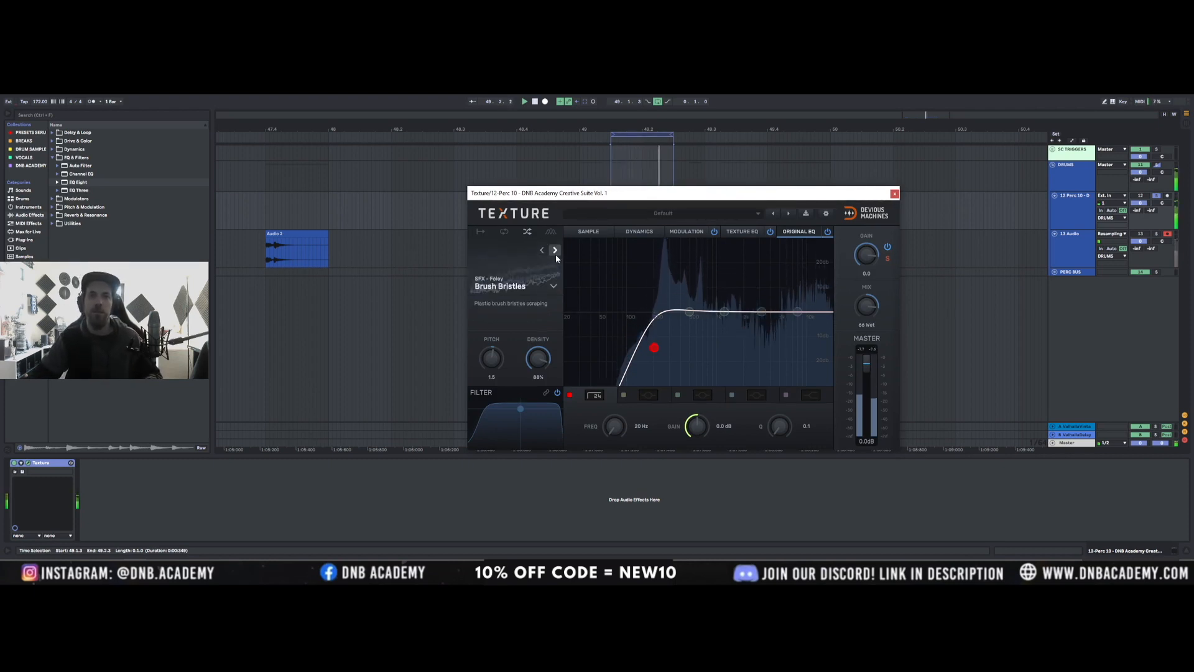
{"action": "left_click_drag", "start_coordinate": [872, 313], "coordinate": [872, 291]}
{"action": "left_click_drag", "start_coordinate": [654, 349], "coordinate": [649, 349]}
Set the Brush Bristles pitch to -3.9 and density to 29%, then close the Texture window
{"action": "left_click_drag", "start_coordinate": [494, 358], "coordinate": [538, 384]}
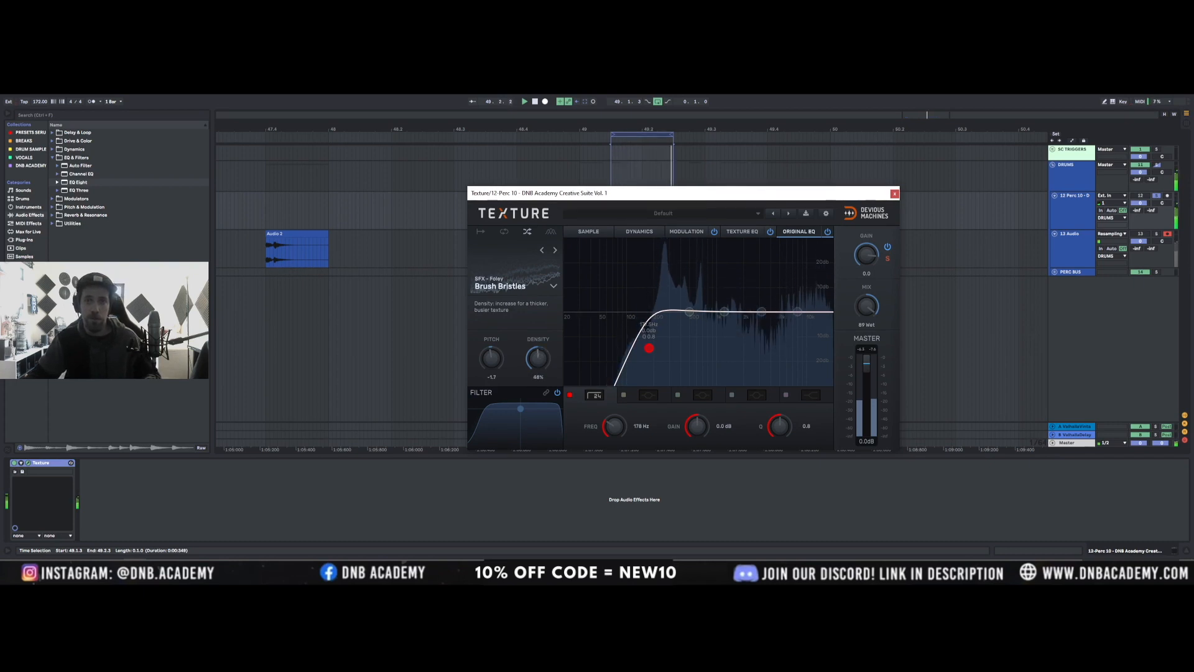
{"action": "left_click_drag", "start_coordinate": [539, 358], "coordinate": [494, 367]}
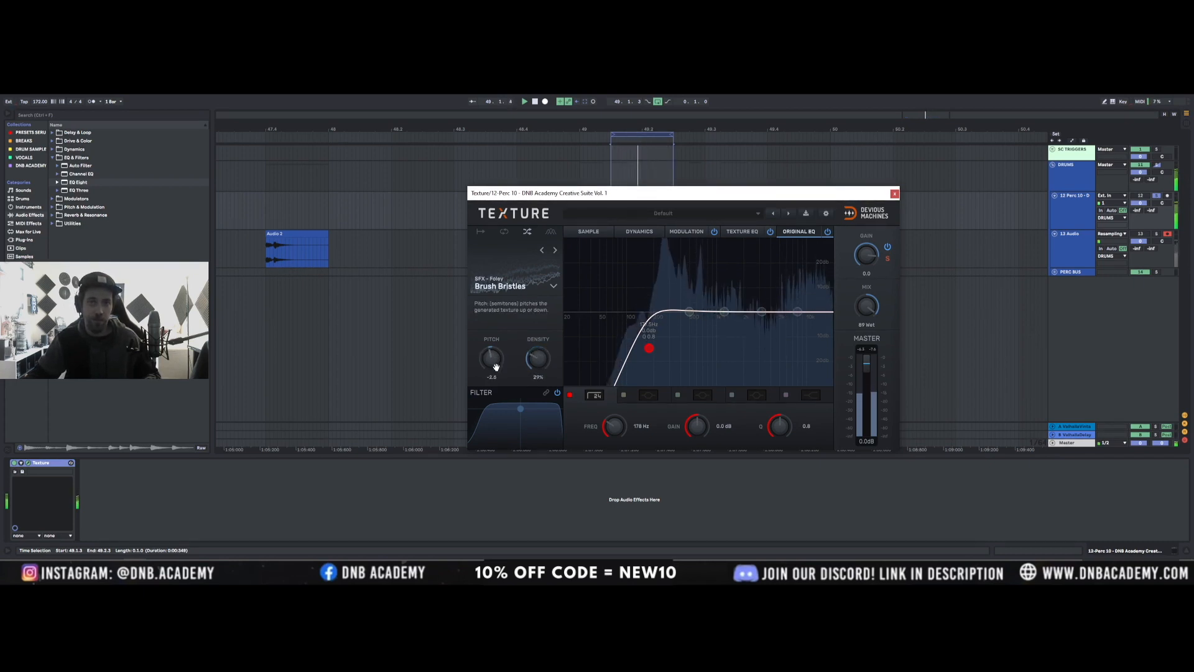
{"action": "left_click", "coordinate": [14, 465]}
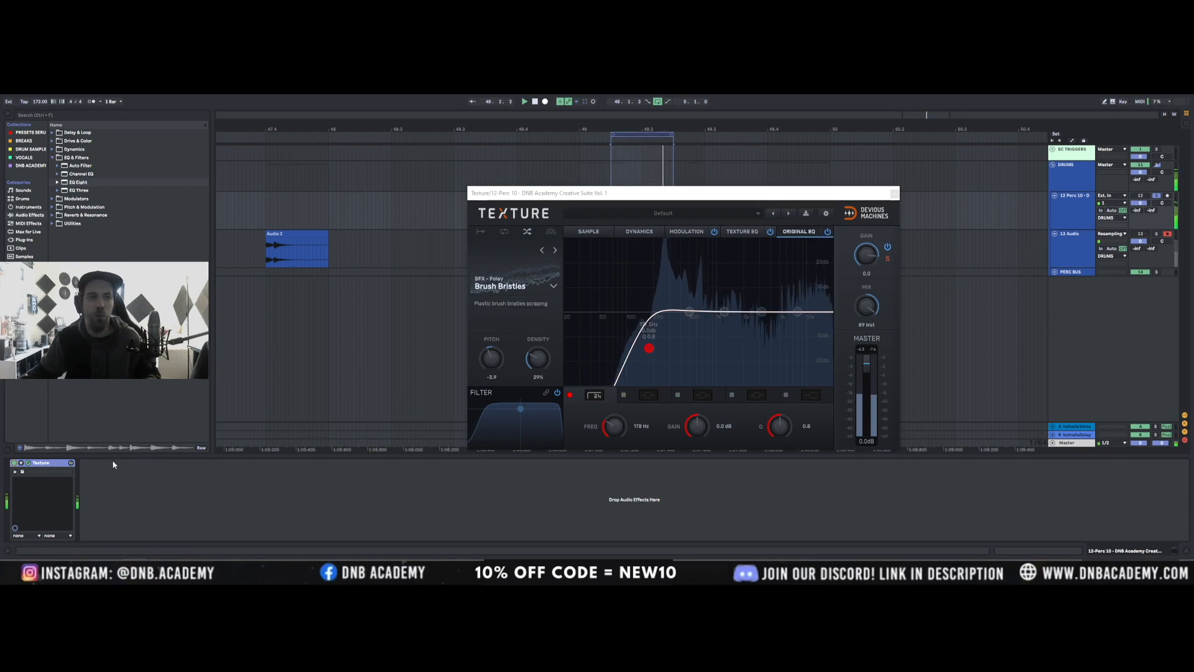
{"action": "left_click", "coordinate": [895, 193]}
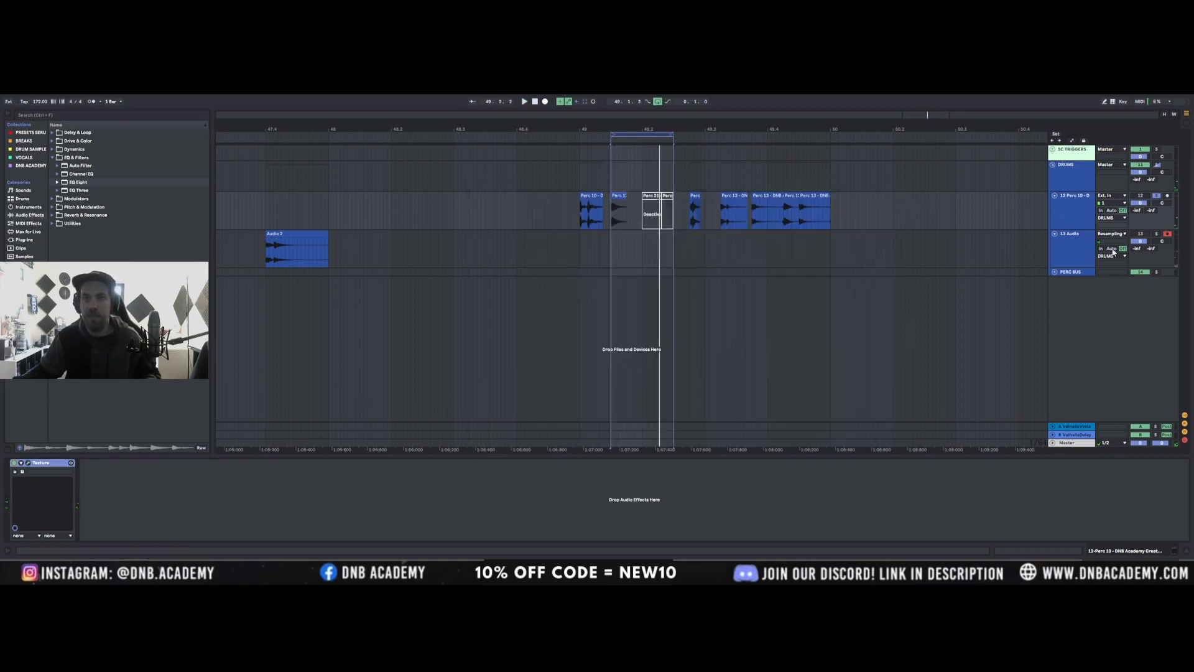
Resample the second percussion hit and place the recording directly after the first resampled clip
{"action": "left_click", "coordinate": [546, 102]}
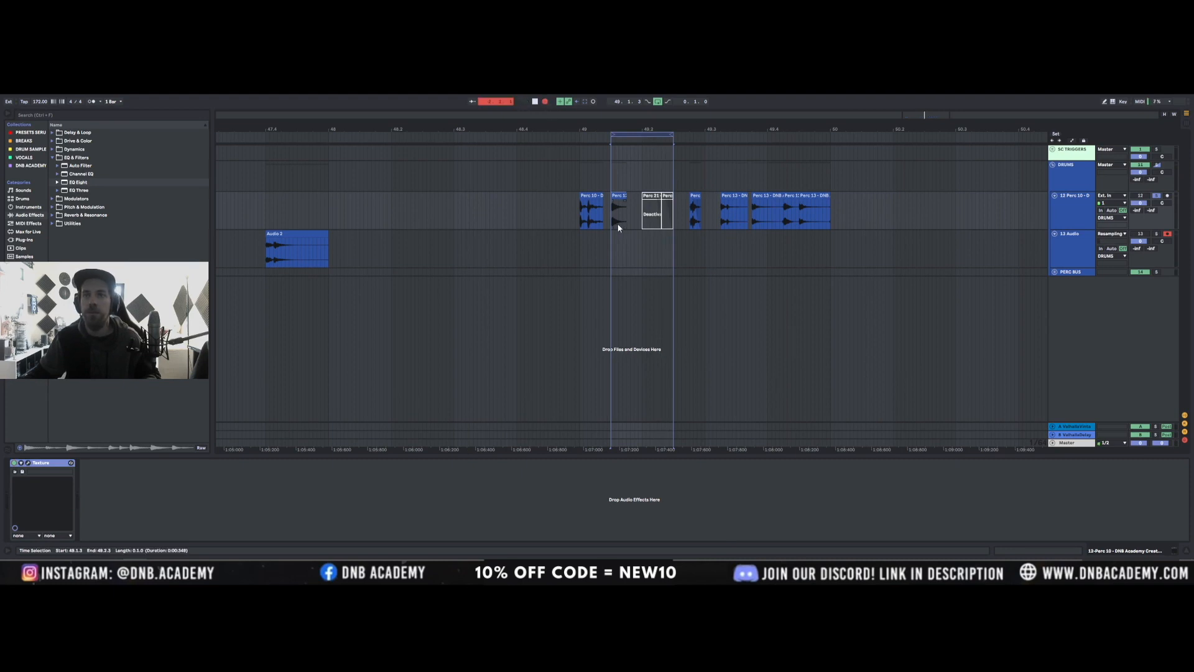
{"action": "key", "text": "space"}
{"action": "left_click", "coordinate": [642, 235]}
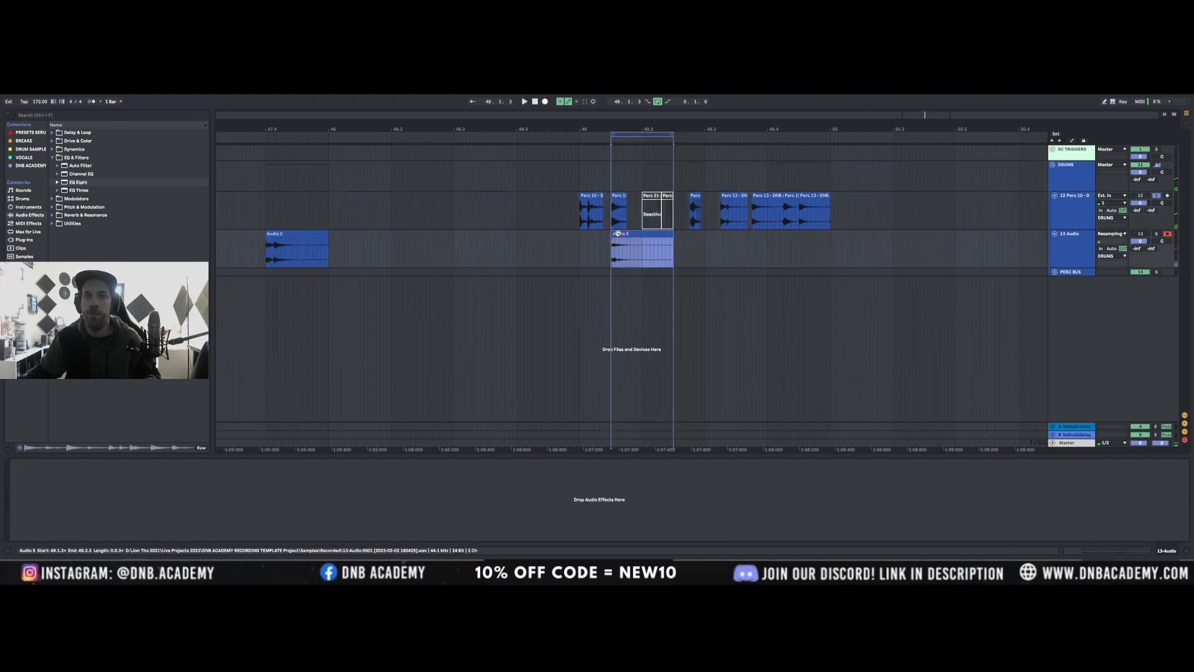
{"action": "left_click_drag", "start_coordinate": [611, 233], "coordinate": [346, 241]}
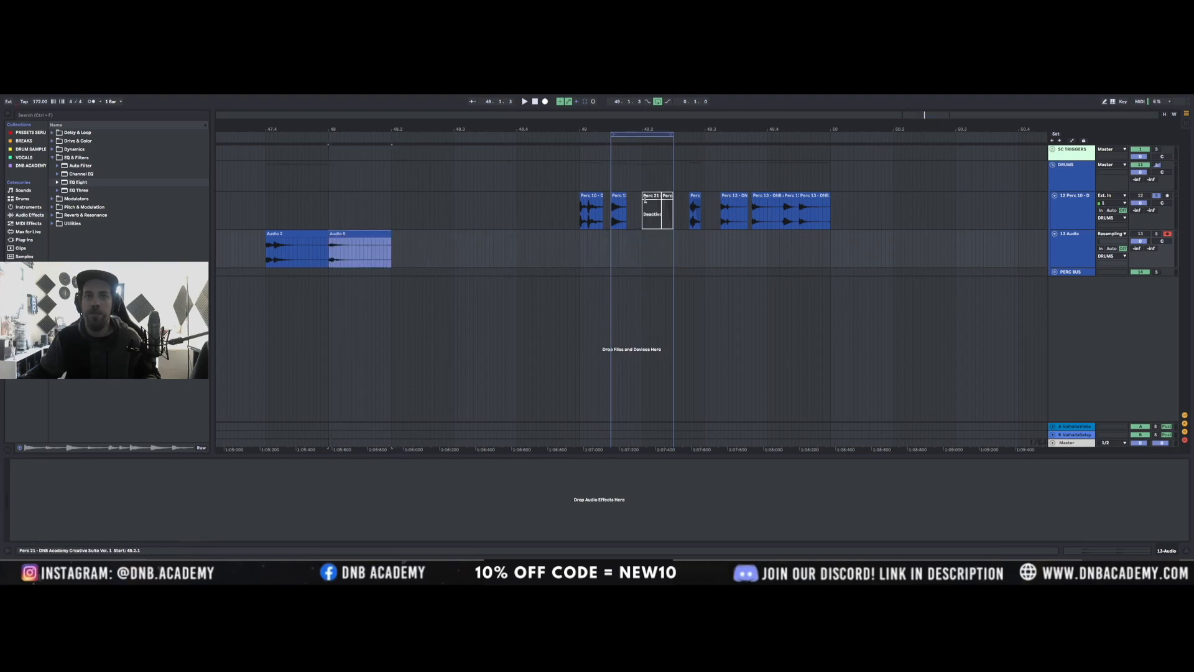
Deactivate the second percussion hit, reactivate the Perc 21 clip and move the loop to start at 49.2.1
{"action": "left_click", "coordinate": [619, 195]}
{"action": "left_click", "coordinate": [649, 196]}
{"action": "left_click_drag", "start_coordinate": [651, 136], "coordinate": [682, 136]}
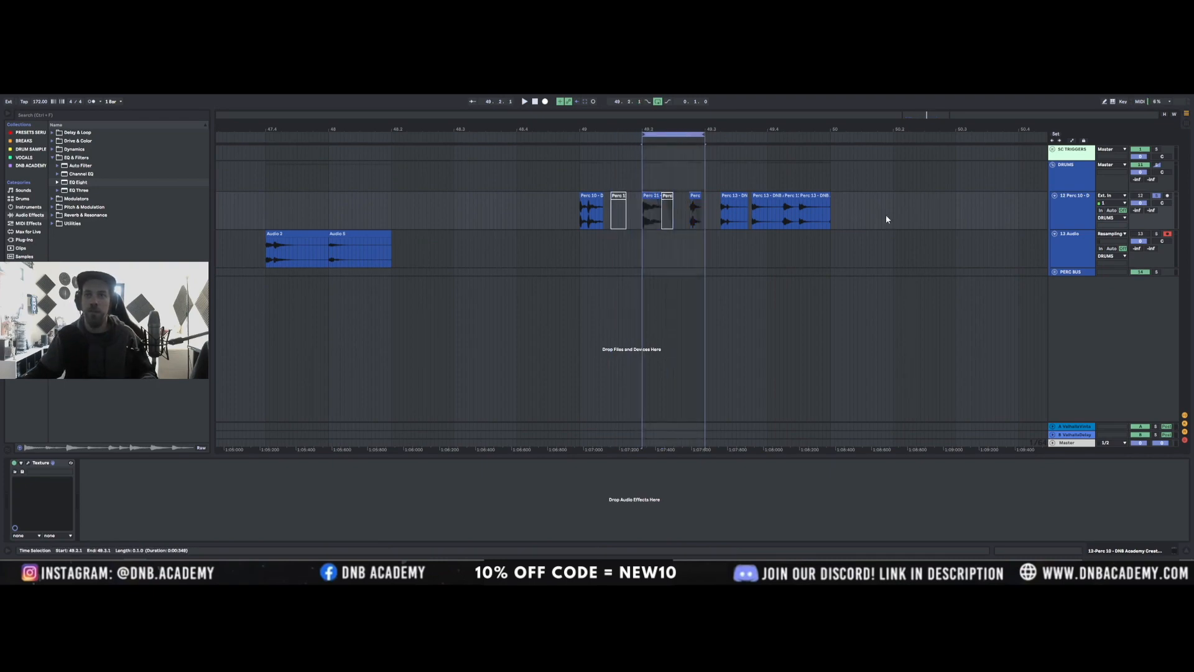
Load the EggShells foley in Texture with pitch 7.9, density about 78% and the mix at 94% wet
{"action": "left_click", "coordinate": [27, 463]}
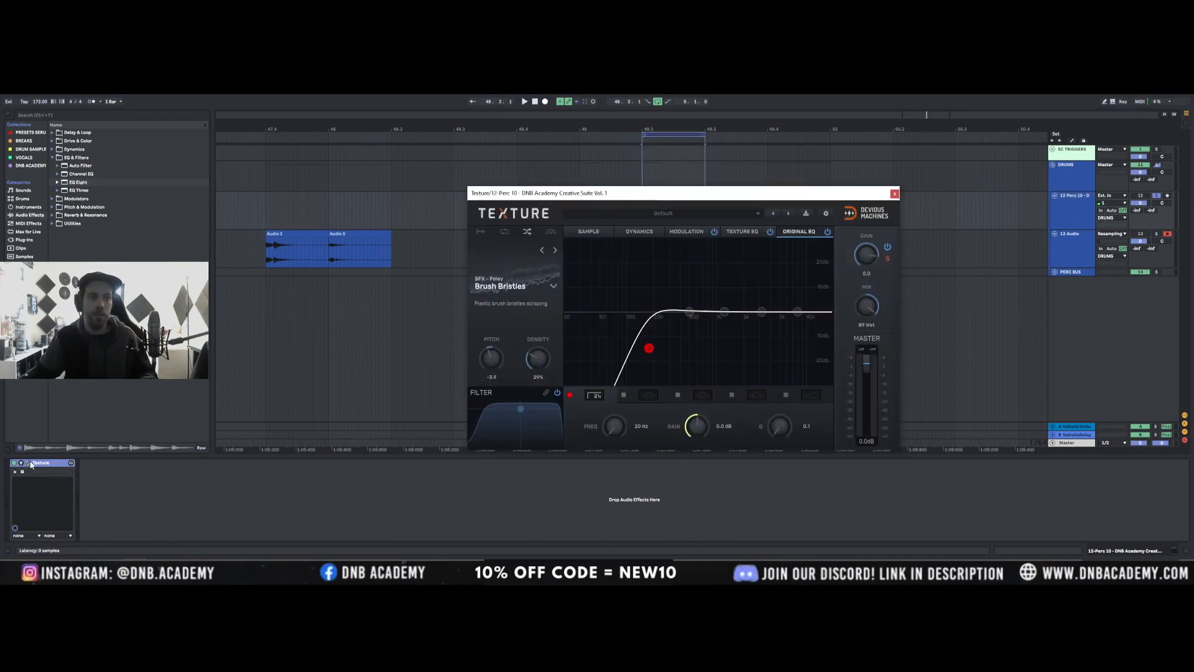
{"action": "left_click", "coordinate": [589, 233]}
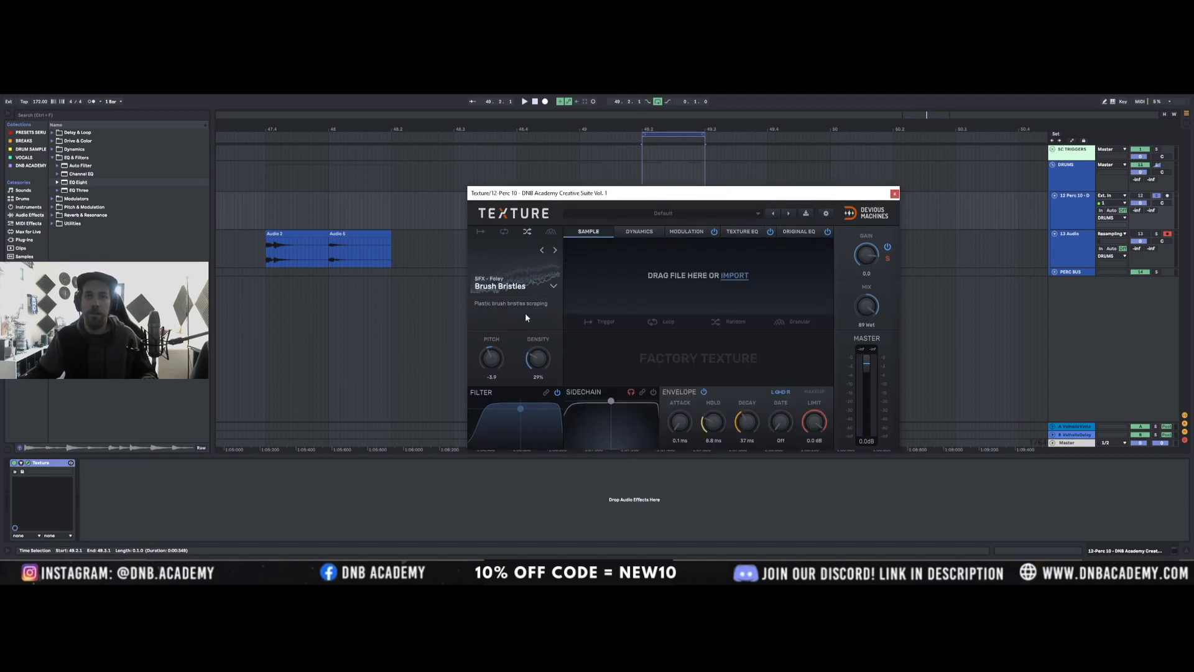
{"action": "left_click", "coordinate": [555, 250]}
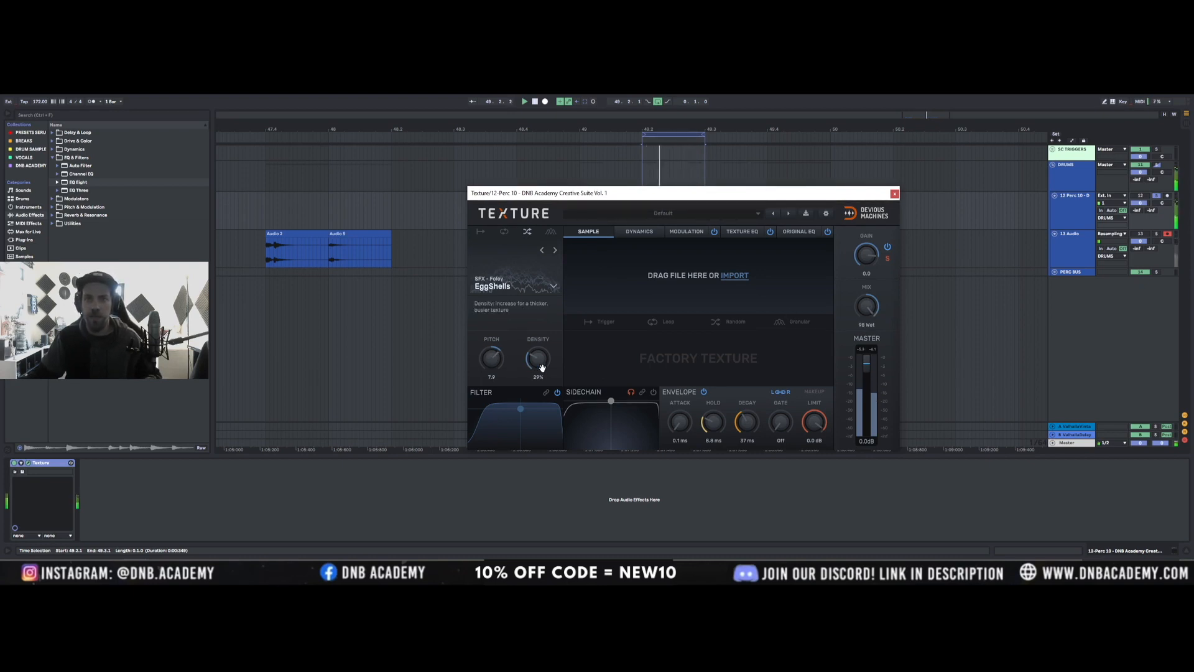
{"action": "mouse_move", "coordinate": [866, 307]}
{"action": "left_mouse_down"}
{"action": "mouse_move", "coordinate": [866, 352]}
{"action": "mouse_move", "coordinate": [866, 308]}
{"action": "left_mouse_up"}
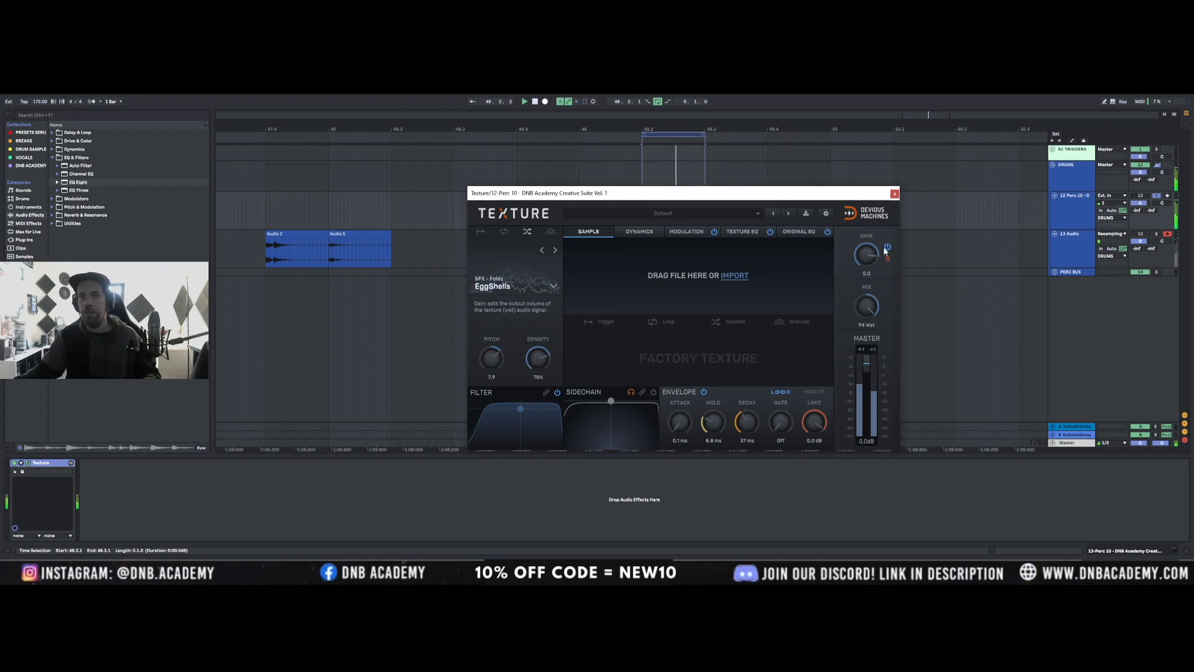
{"action": "left_click", "coordinate": [895, 194]}
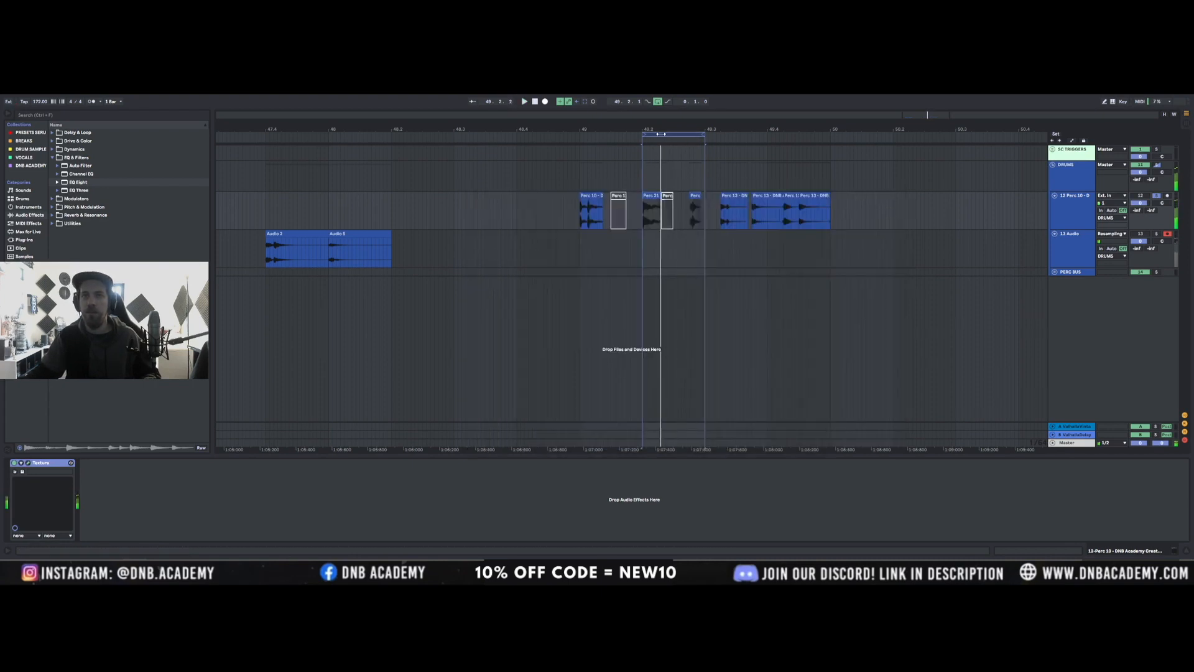
Resample the looped Perc 21 hit and place the recording after the second resampled clip
{"action": "left_click", "coordinate": [545, 102]}
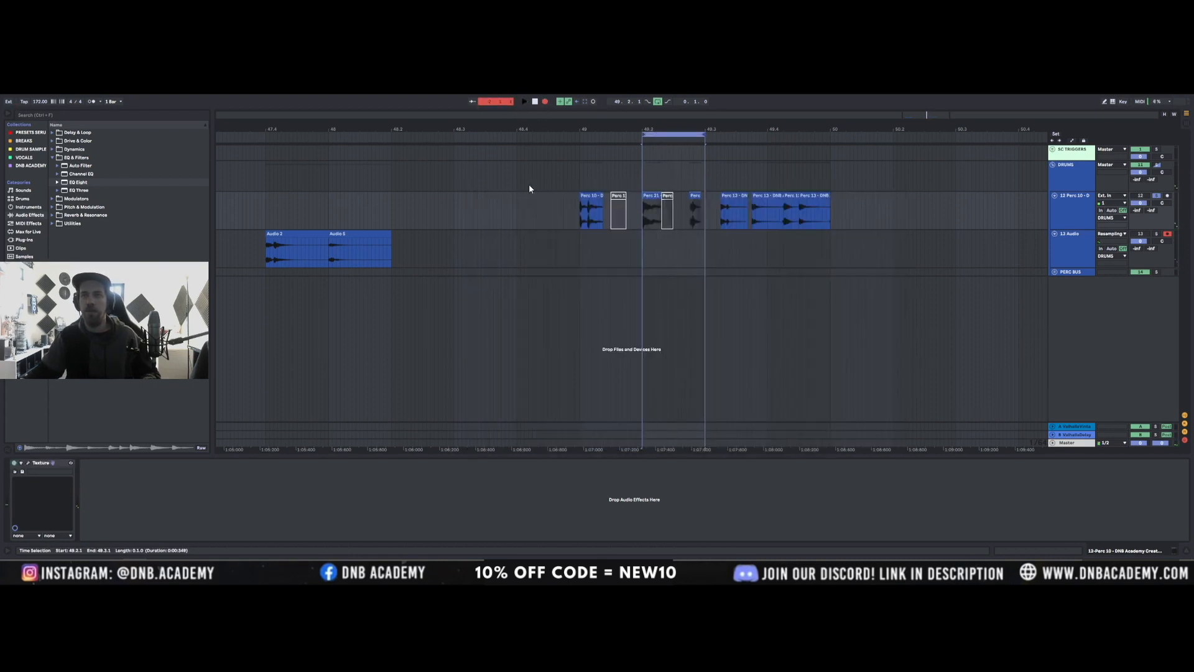
{"action": "key", "text": "space"}
{"action": "left_click_drag", "start_coordinate": [671, 234], "coordinate": [402, 237]}
Deactivate the Perc 21 and Perc 09 clips, reactivate the hit between them and move the loop to start at 49.2.2
{"action": "left_click", "coordinate": [652, 196]}
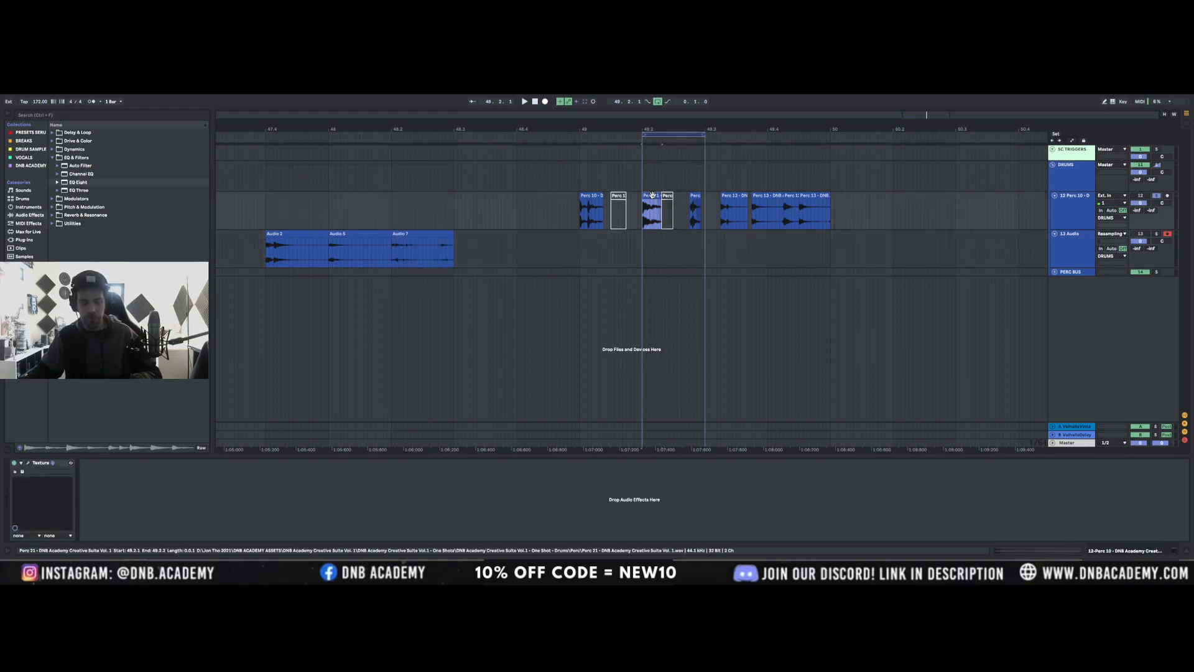
{"action": "key", "text": "space"}
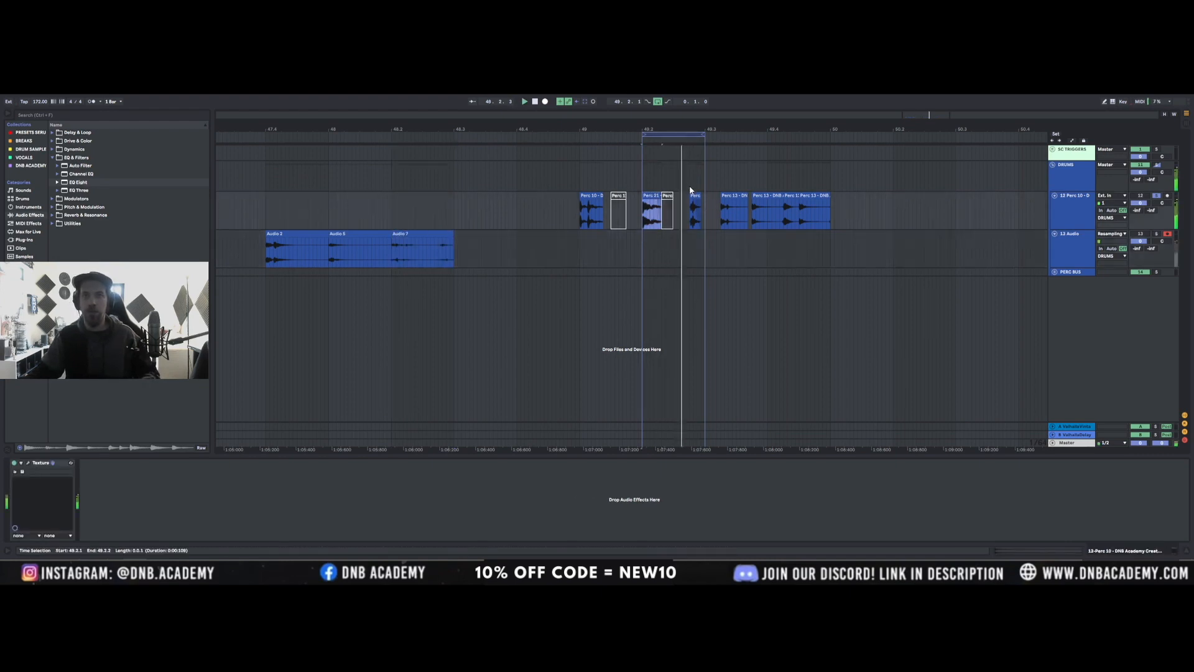
{"action": "left_click", "coordinate": [695, 208]}
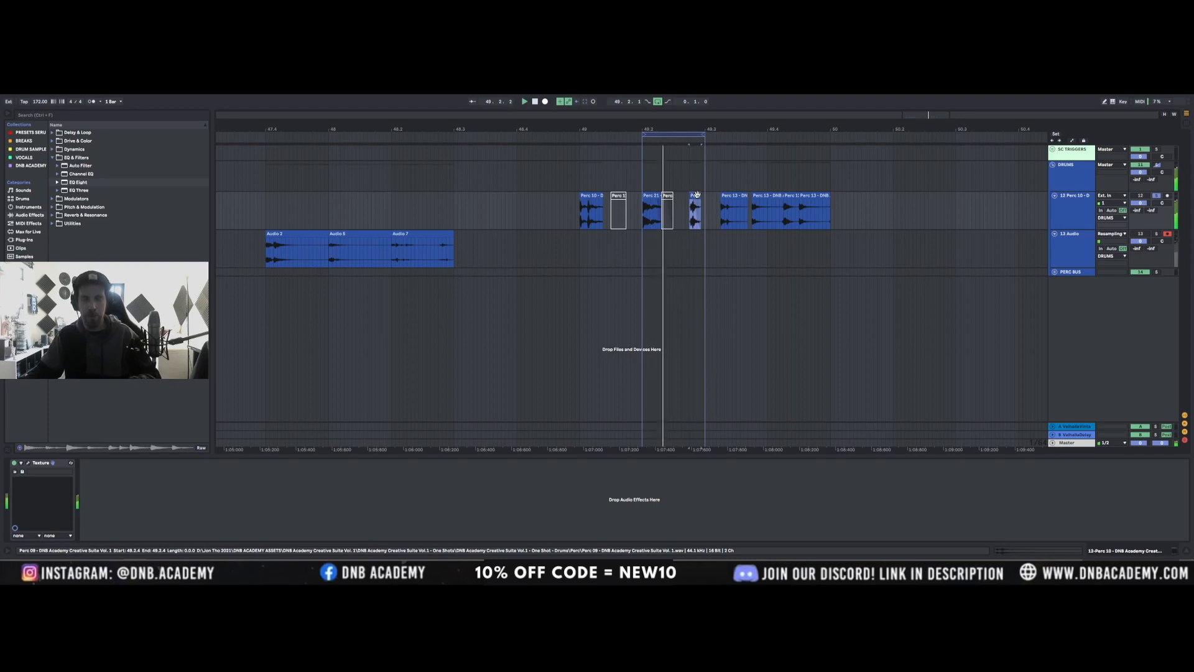
{"action": "left_click", "coordinate": [665, 195]}
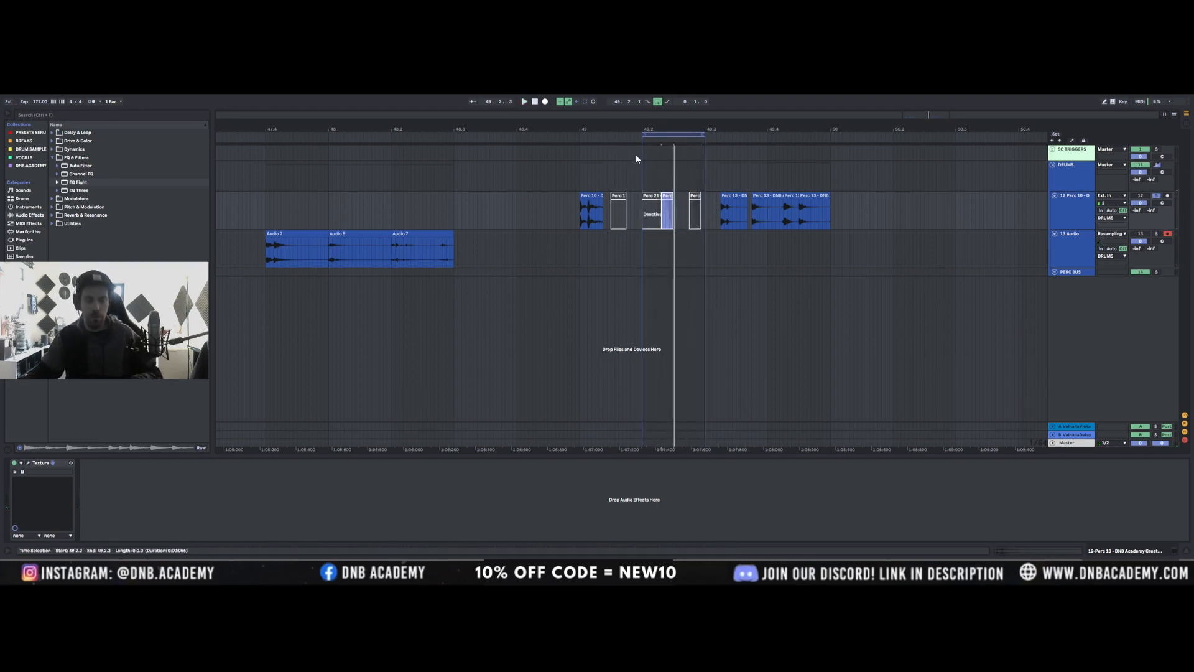
{"action": "left_click_drag", "start_coordinate": [670, 133], "coordinate": [689, 134]}
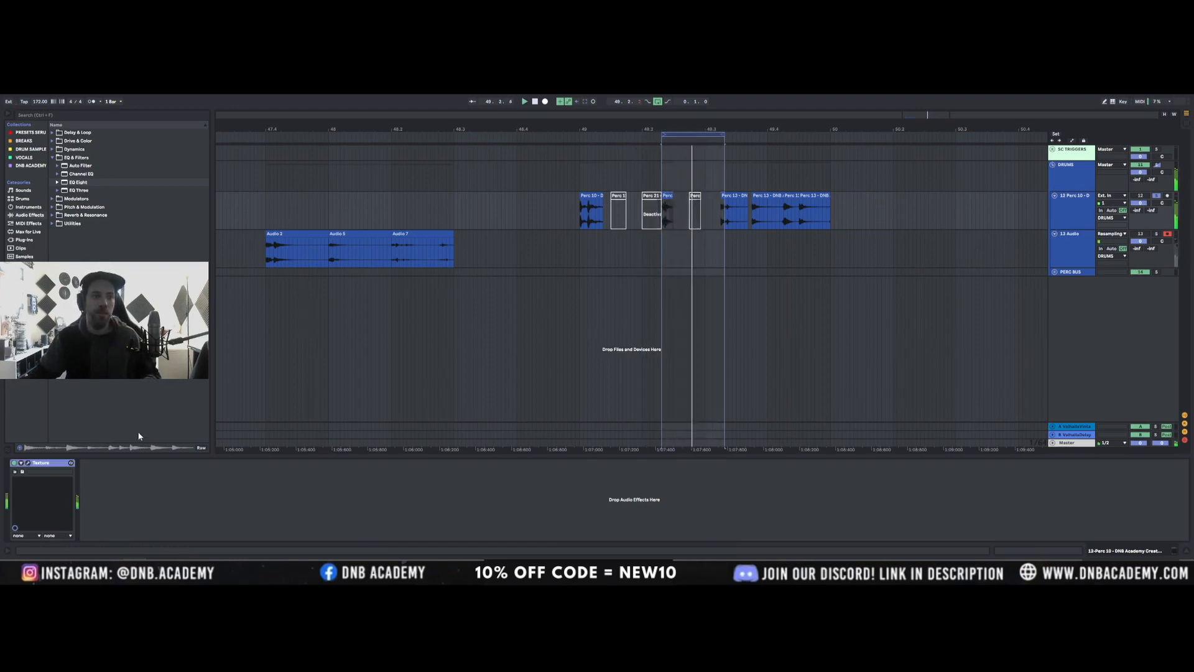
Switch Texture to the Fibres Rustling foley, lower its pitch, set the density to about 44% and reduce the wet mix
{"action": "left_click", "coordinate": [29, 464]}
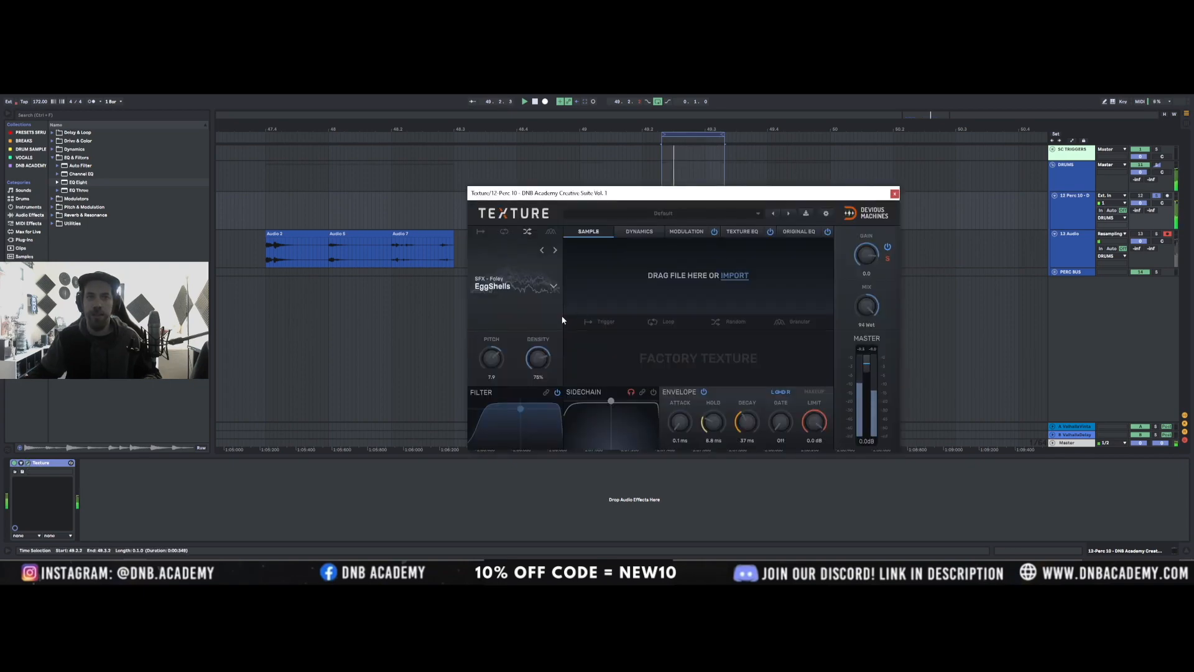
{"action": "left_click", "coordinate": [554, 251]}
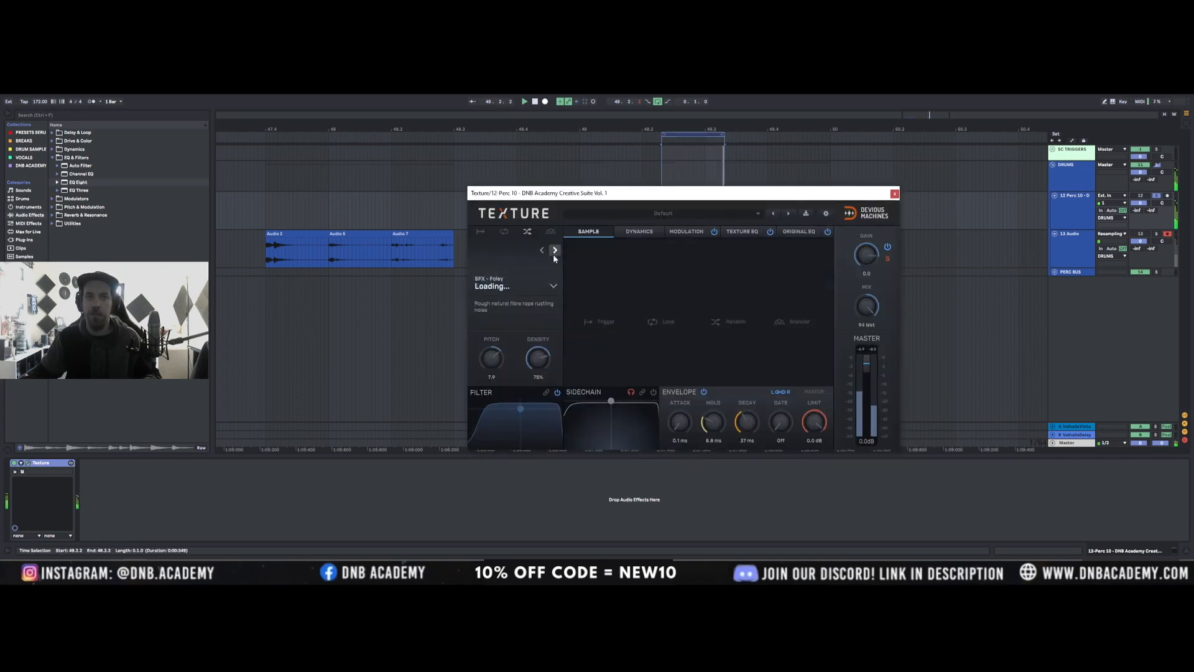
{"action": "left_click_drag", "start_coordinate": [491, 359], "coordinate": [491, 375]}
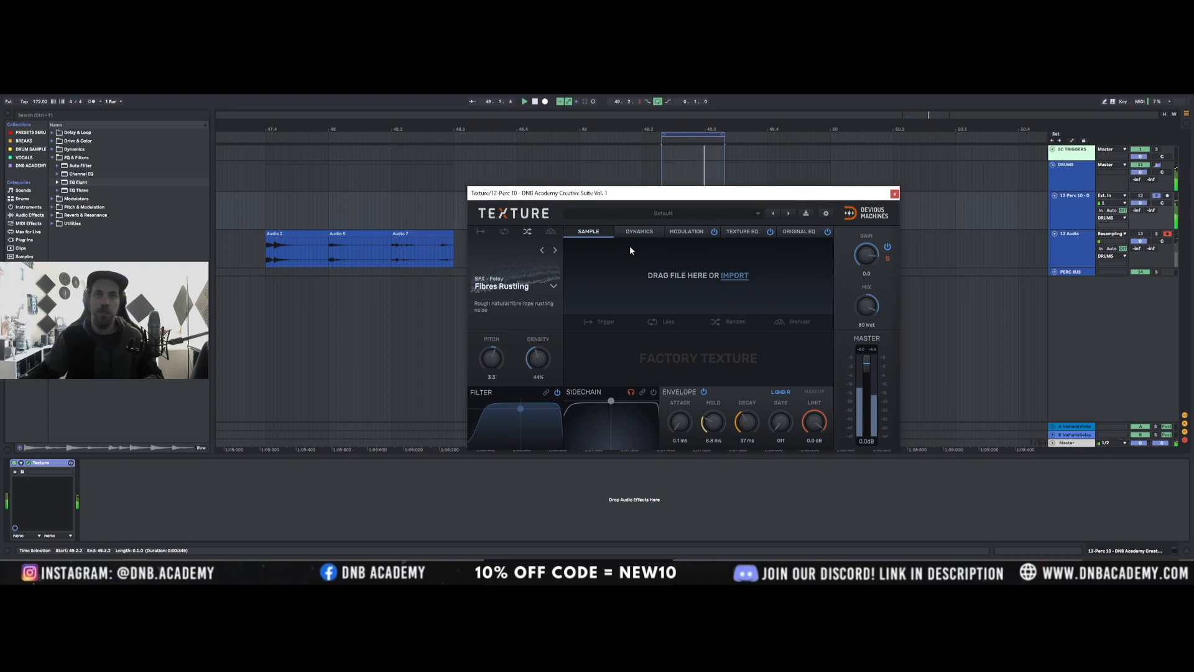
{"action": "left_click", "coordinate": [895, 194]}
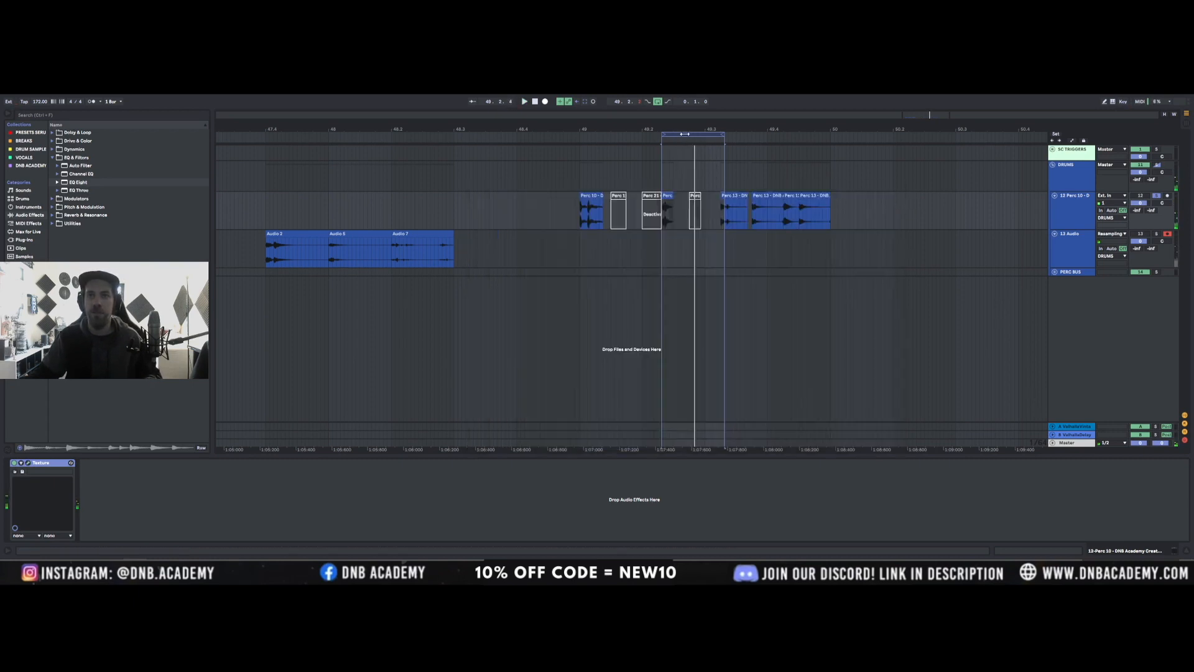
Move the spare hit beside the loop's end behind the other spare hits, then resample the looped hit and place it after the third recording
{"action": "left_click_drag", "start_coordinate": [731, 207], "coordinate": [847, 206]}
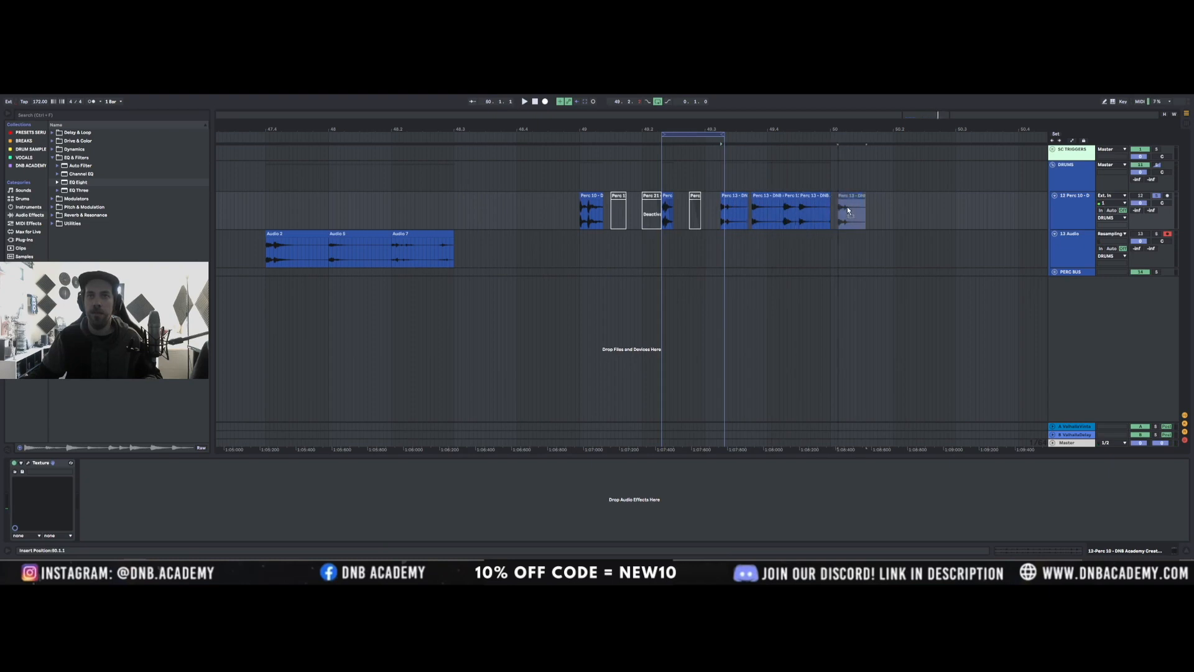
{"action": "key", "text": "space"}
{"action": "left_click", "coordinate": [681, 135]}
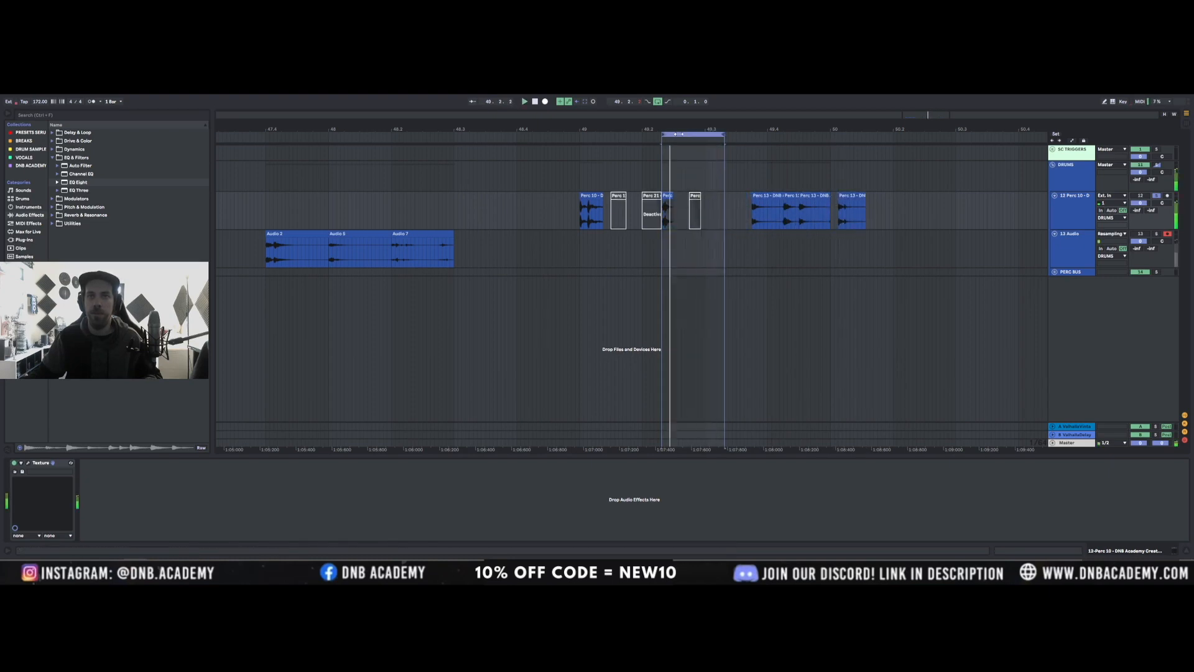
{"action": "left_click", "coordinate": [545, 102]}
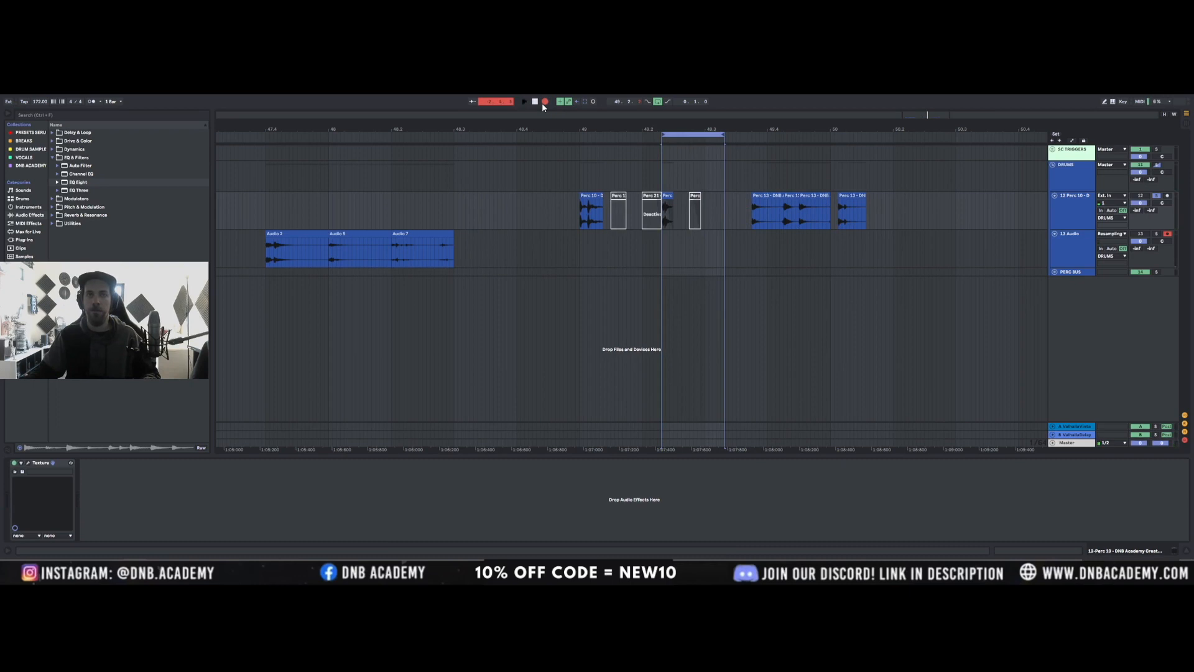
{"action": "key", "text": "space"}
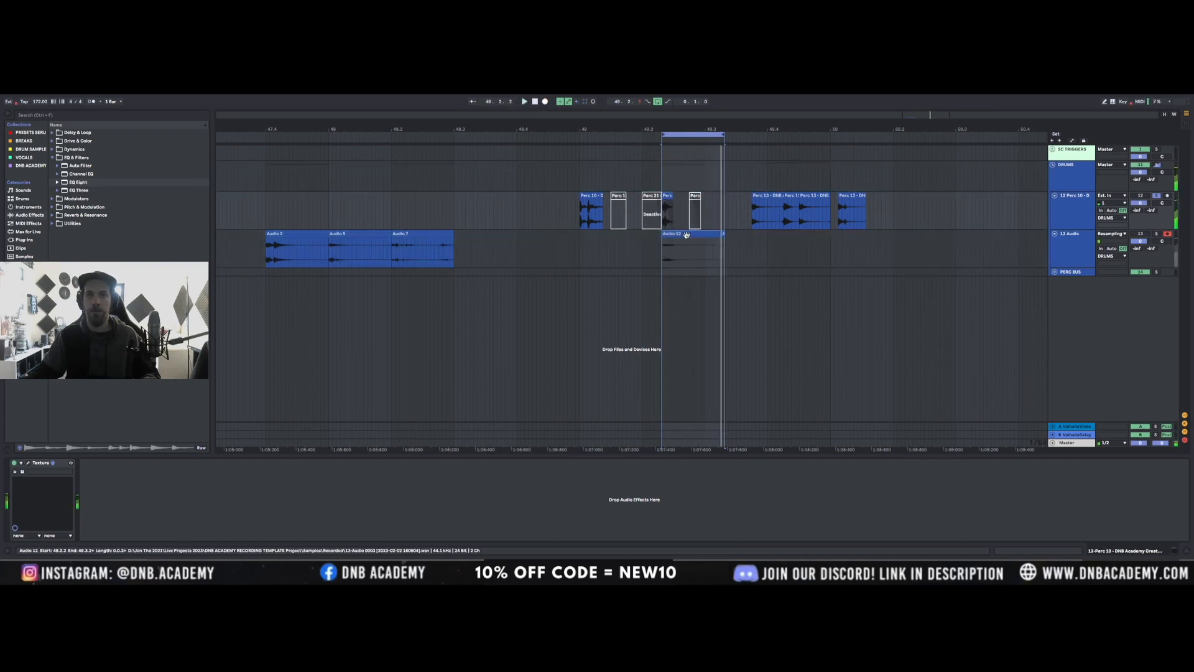
{"action": "left_click", "coordinate": [684, 233]}
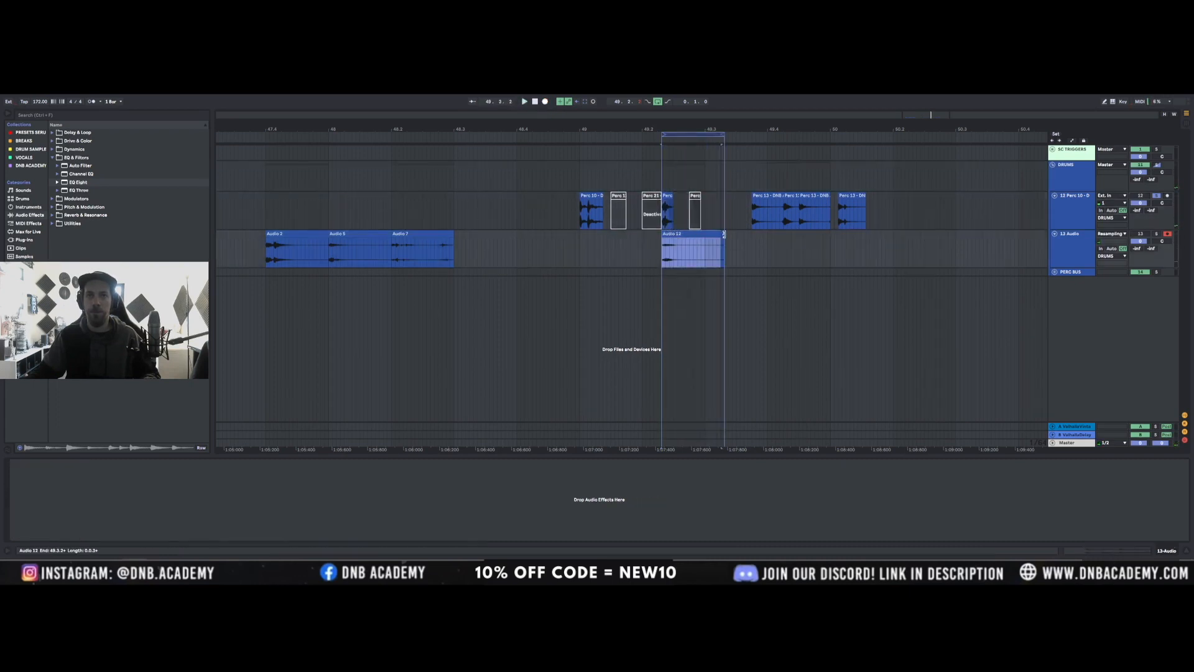
{"action": "left_click_drag", "start_coordinate": [688, 234], "coordinate": [479, 238]}
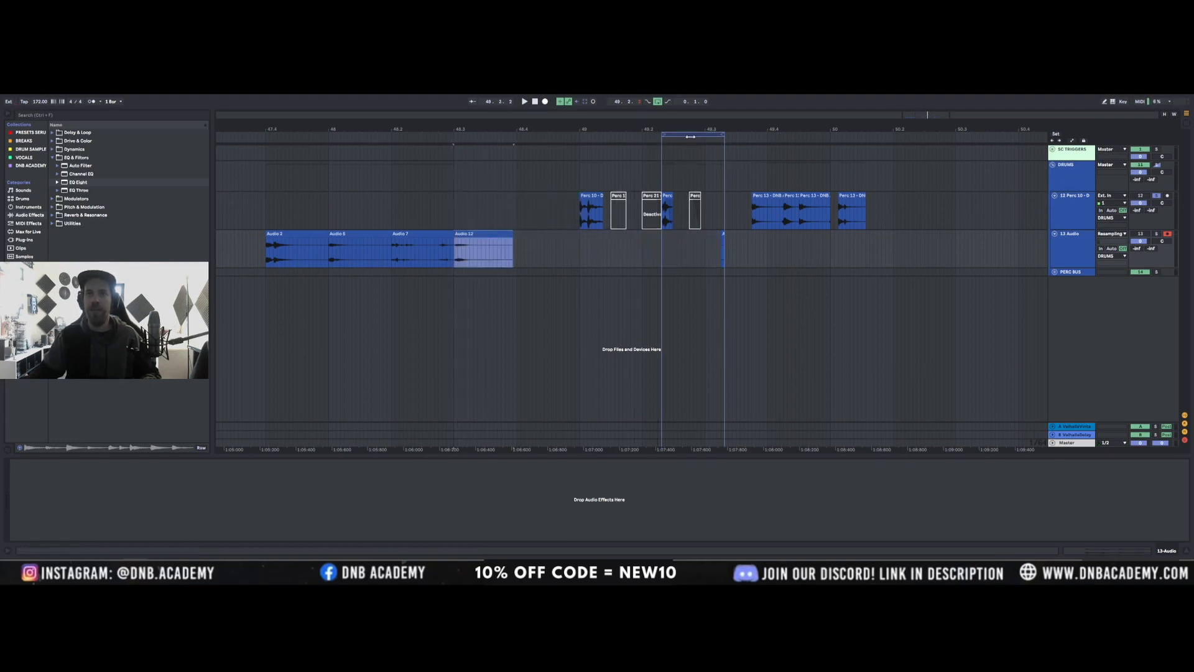
Move the loop to start at 49.1.1 and extend it to a two-beat length ending at 49.3.1
{"action": "left_click_drag", "start_coordinate": [690, 135], "coordinate": [673, 134]}
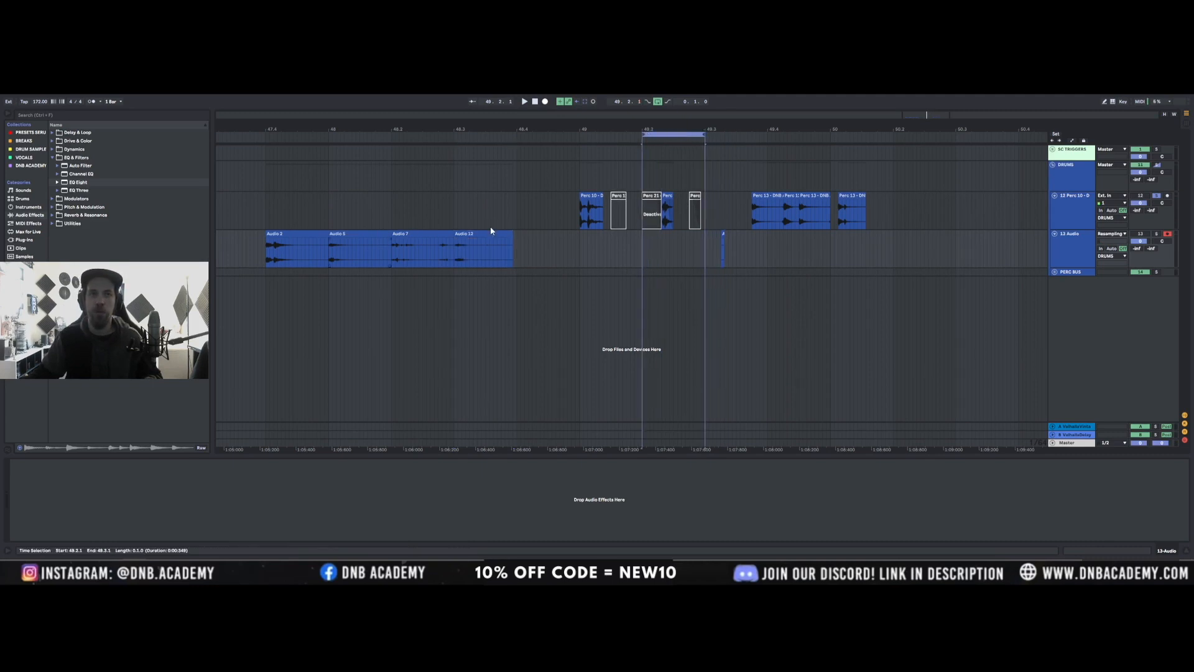
{"action": "left_click_drag", "start_coordinate": [656, 134], "coordinate": [594, 134]}
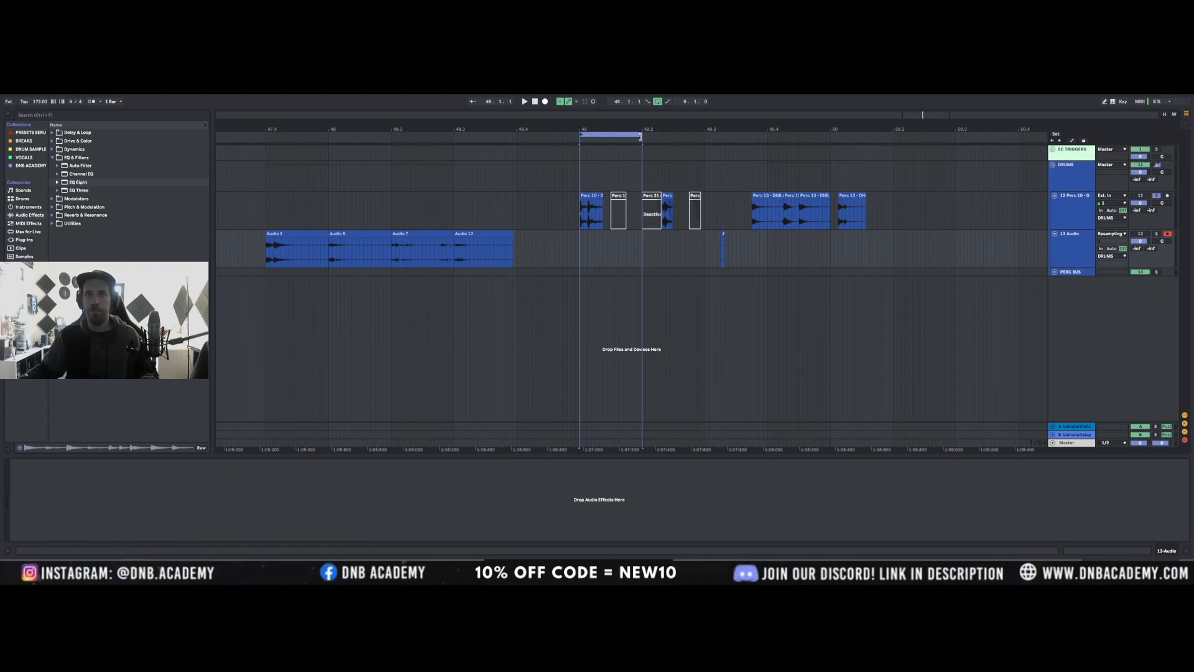
{"action": "left_click_drag", "start_coordinate": [641, 135], "coordinate": [705, 135]}
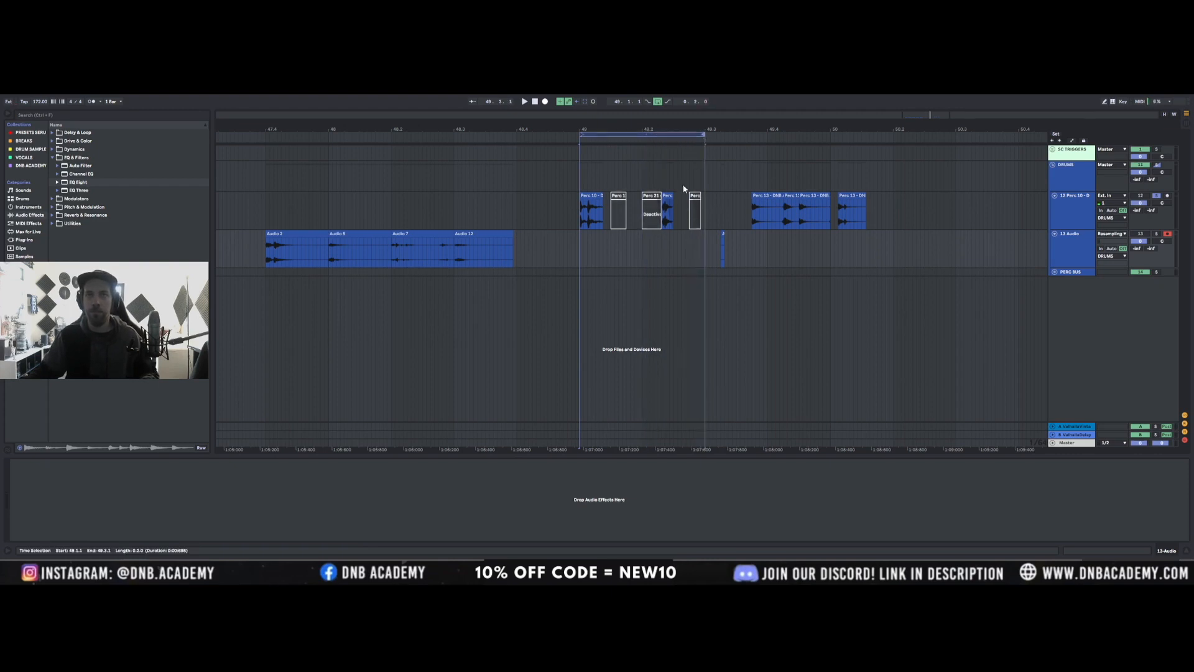
Reactivate all the deactivated percussion clips inside the two-beat loop
{"action": "left_click", "coordinate": [586, 198]}
{"action": "left_click", "coordinate": [615, 196]}
{"action": "key", "text": "0"}
{"action": "left_click", "coordinate": [652, 196]}
{"action": "key", "text": "0"}
{"action": "left_click", "coordinate": [695, 198]}
{"action": "key", "text": "0"}
Solo the 13 Audio track in place of the original percussion track and switch its input from Resampling to Ext. In
{"action": "left_click", "coordinate": [1134, 206]}
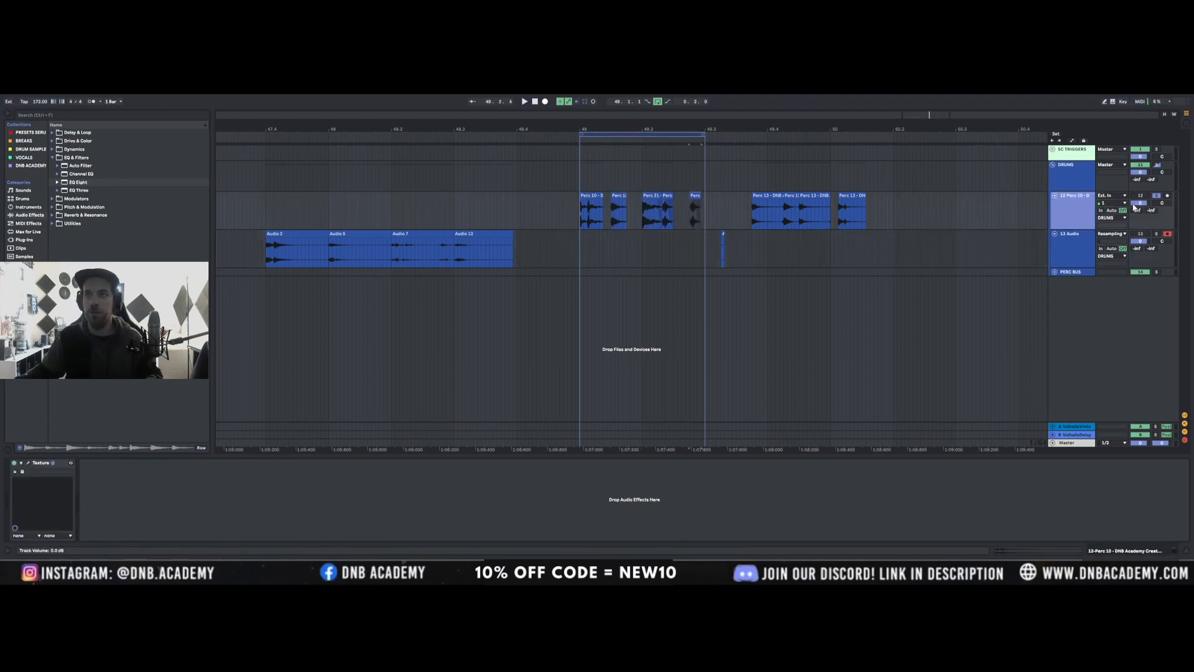
{"action": "left_click", "coordinate": [1156, 235]}
{"action": "left_click", "coordinate": [1112, 234]}
{"action": "left_click", "coordinate": [1112, 237]}
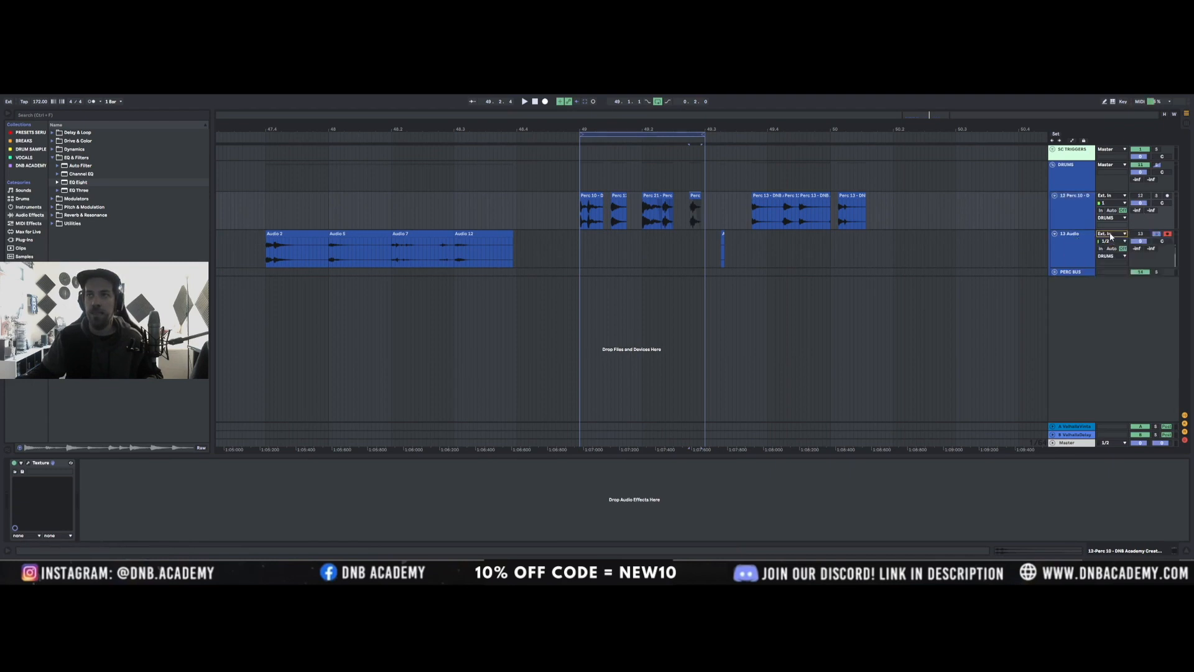
Place the first two resampled clips at 49.1.1 and 49.2.1 on the 13 Audio track and park the third one beyond the loop
{"action": "left_click", "coordinate": [1071, 239]}
{"action": "left_click_drag", "start_coordinate": [341, 258], "coordinate": [611, 247]}
{"action": "left_click_drag", "start_coordinate": [425, 246], "coordinate": [666, 245]}
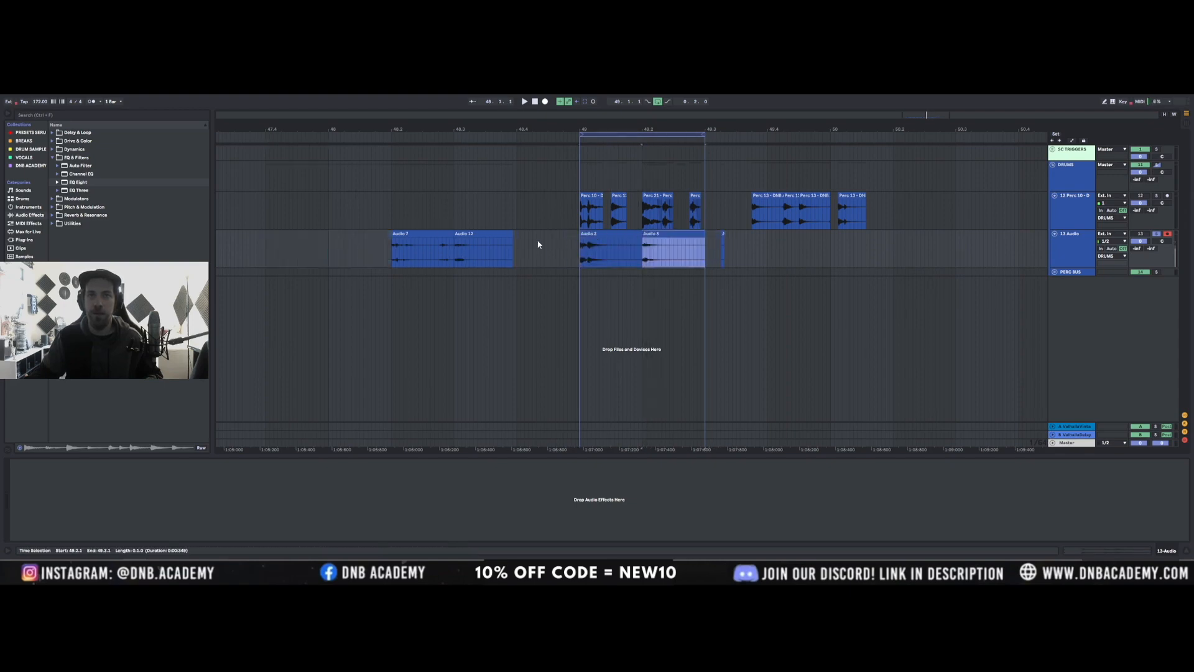
{"action": "left_click_drag", "start_coordinate": [428, 245], "coordinate": [777, 259]}
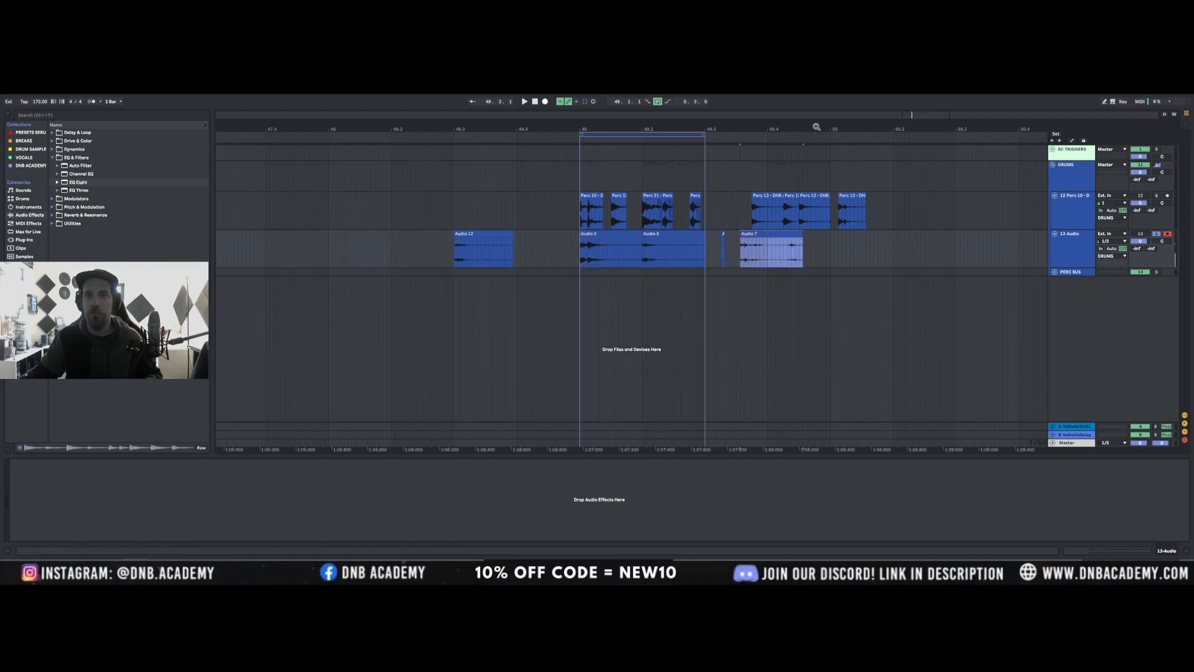
Trim the first resampled clip to match the hits above and place the opening slice of the third recording under the second Perc 10 hit
{"action": "left_click_drag", "start_coordinate": [921, 115], "coordinate": [920, 141]}
{"action": "left_click_drag", "start_coordinate": [705, 232], "coordinate": [680, 237]}
{"action": "left_click_drag", "start_coordinate": [860, 250], "coordinate": [870, 249]}
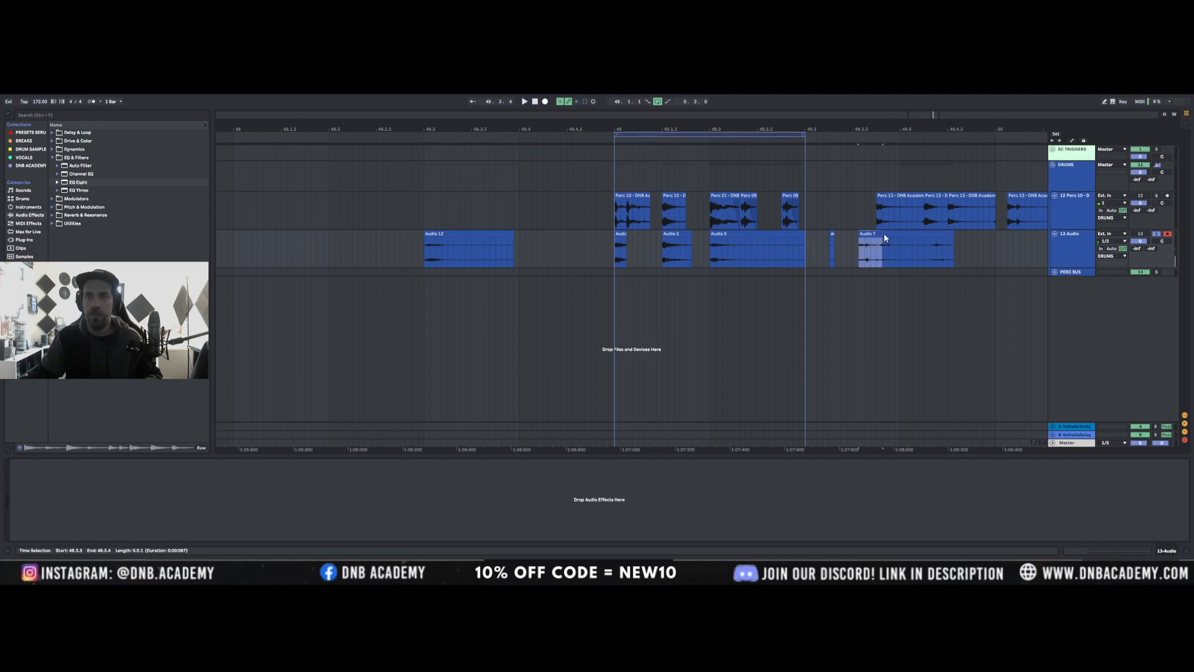
{"action": "left_click_drag", "start_coordinate": [882, 237], "coordinate": [638, 243]}
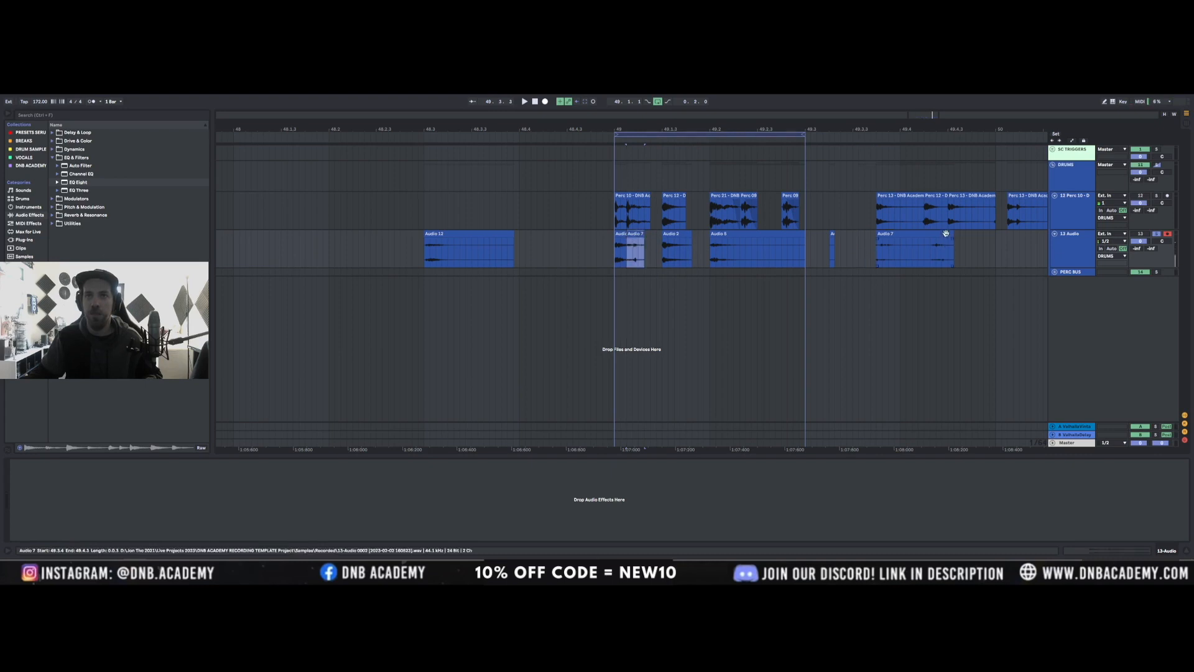
Place a slice of the fourth recording under the hit after Perc 21 and one of the third under the last hit, then audition the loop
{"action": "left_click", "coordinate": [428, 251]}
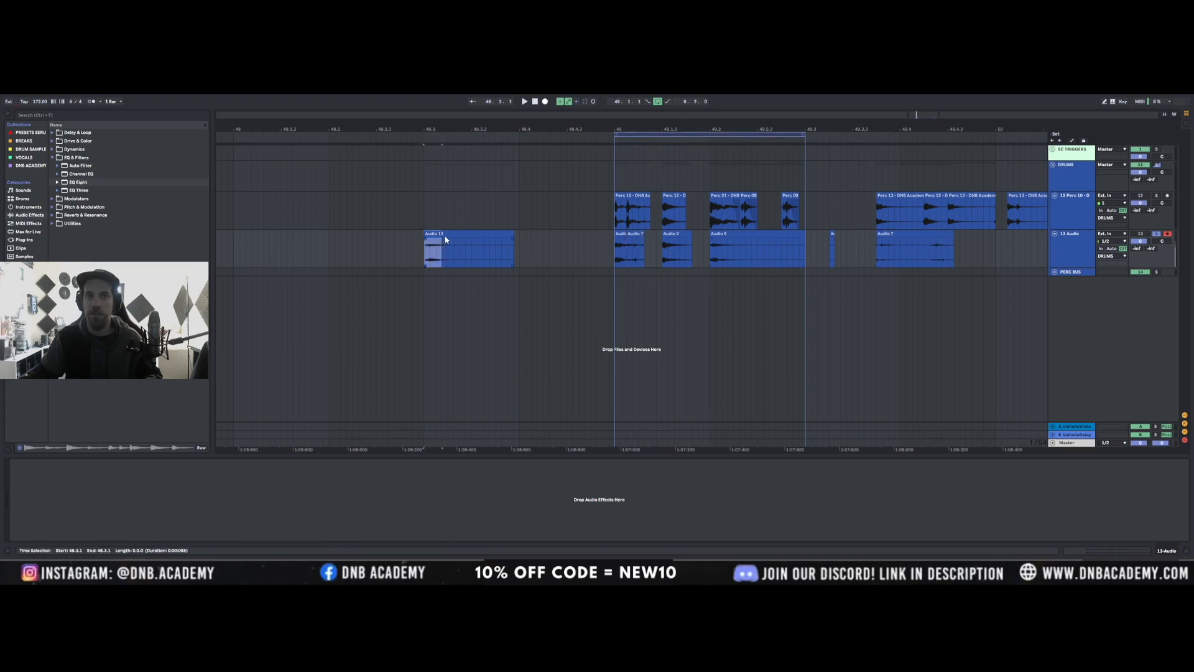
{"action": "left_click_drag", "start_coordinate": [446, 239], "coordinate": [749, 244]}
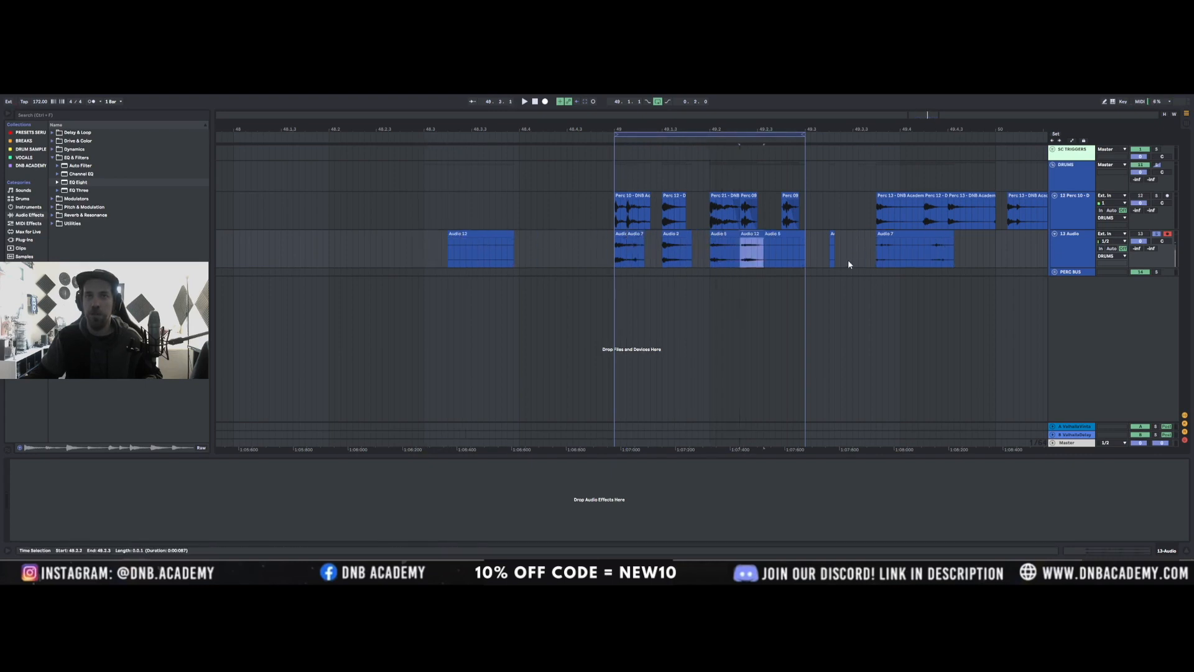
{"action": "left_click_drag", "start_coordinate": [934, 247], "coordinate": [793, 238]}
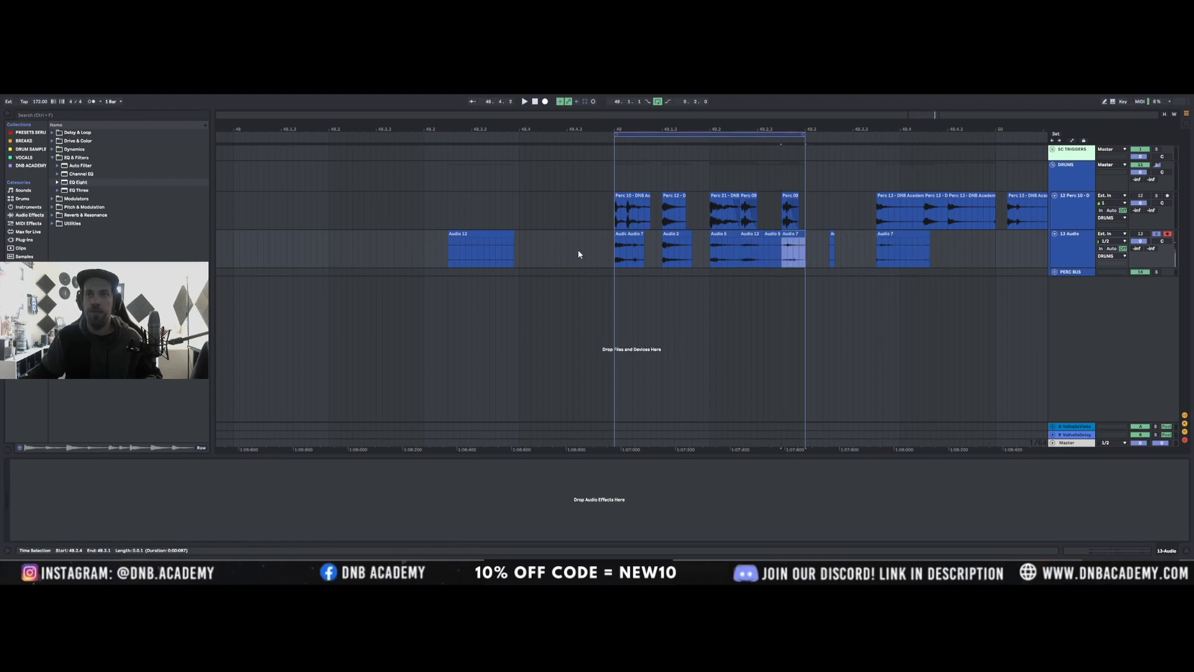
{"action": "key", "text": "space"}
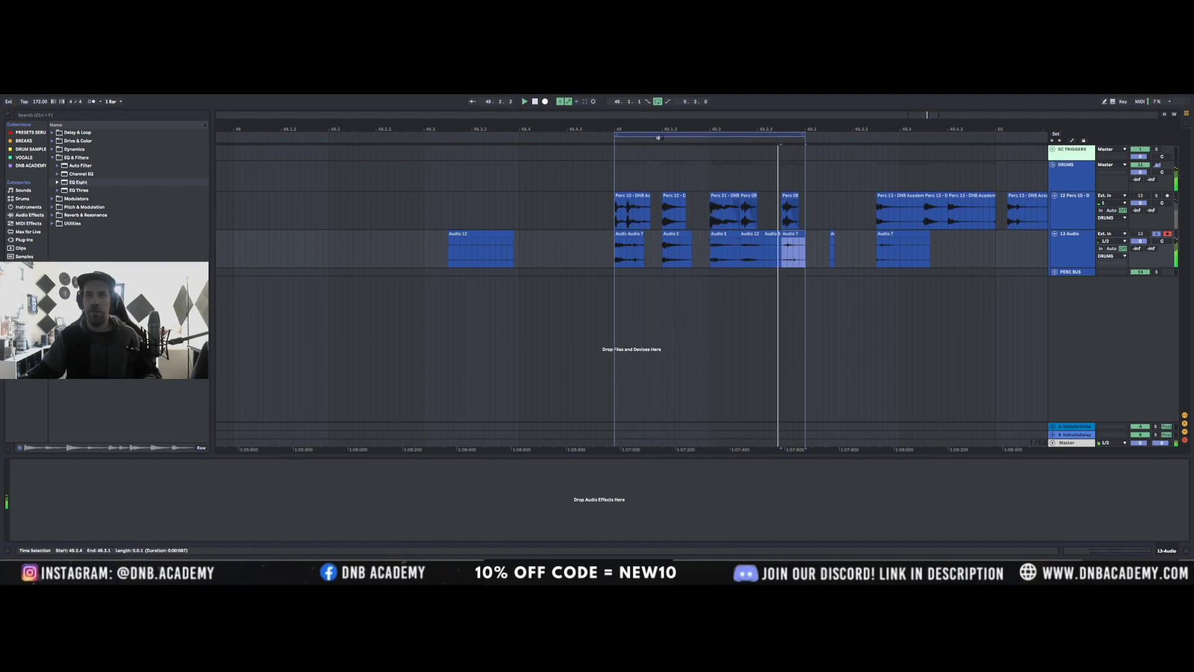
{"action": "left_click_drag", "start_coordinate": [639, 129], "coordinate": [639, 100]}
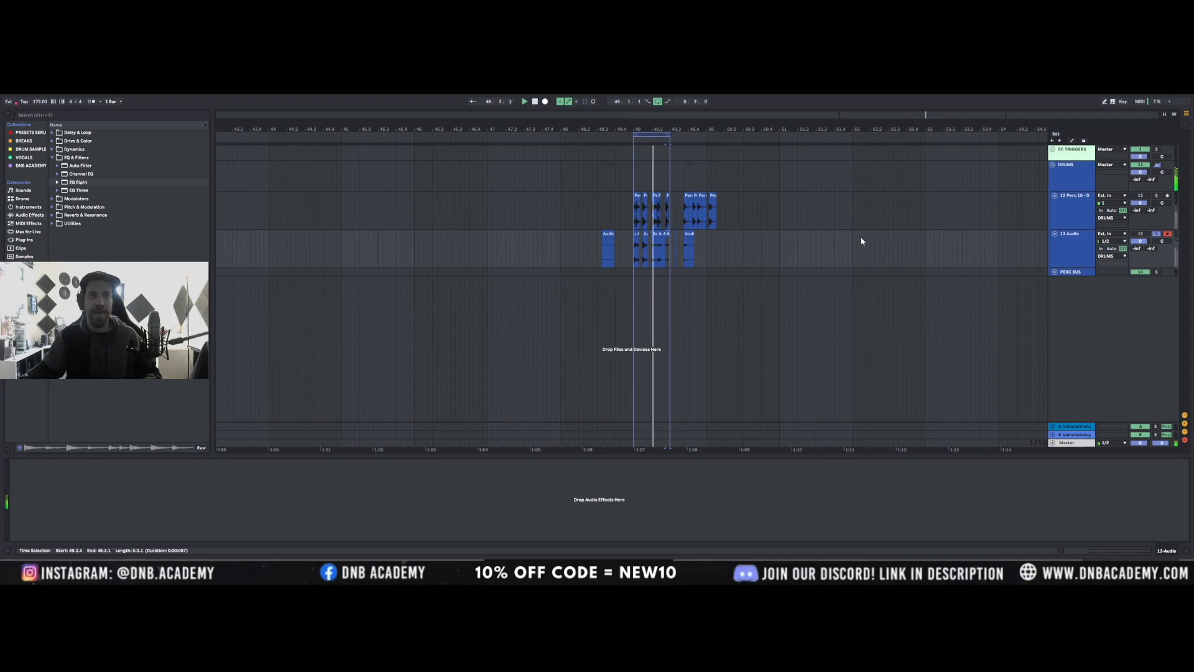
Add Texture to the 13 Audio track and set its envelope to 0.1 ms attack, 2.9 ms hold and about 3.7 ms decay
{"action": "left_click", "coordinate": [48, 116]}
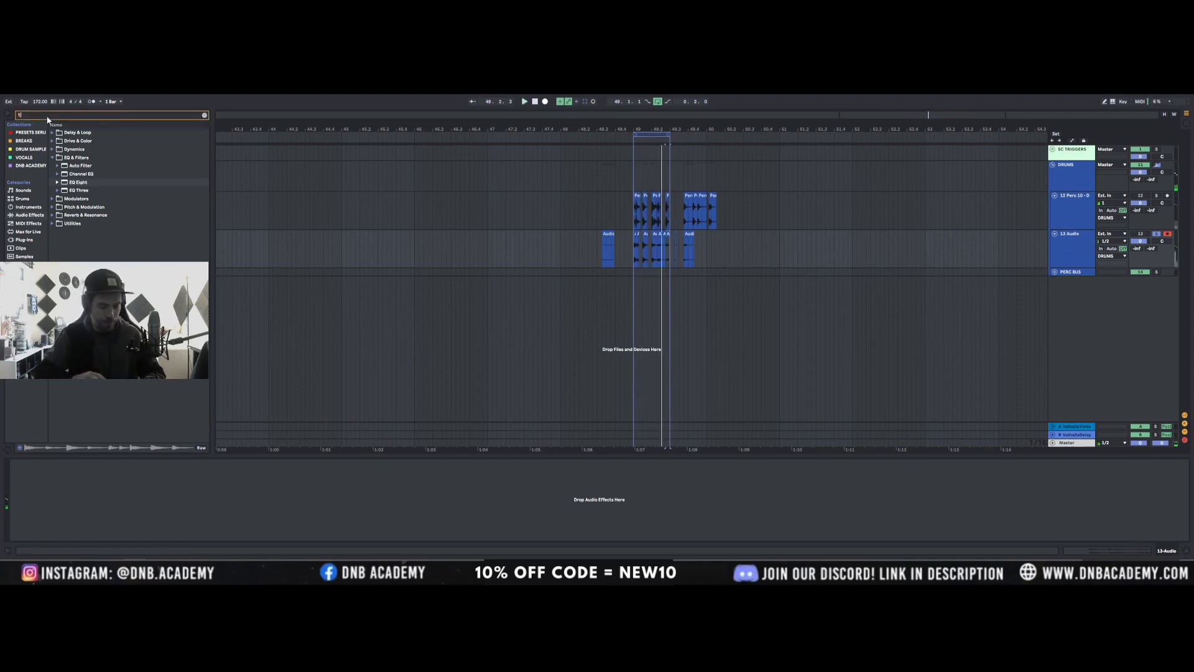
{"action": "type", "text": "textu"}
{"action": "left_click", "coordinate": [33, 239]}
{"action": "left_click", "coordinate": [62, 141]}
{"action": "left_click_drag", "start_coordinate": [79, 151], "coordinate": [638, 255]}
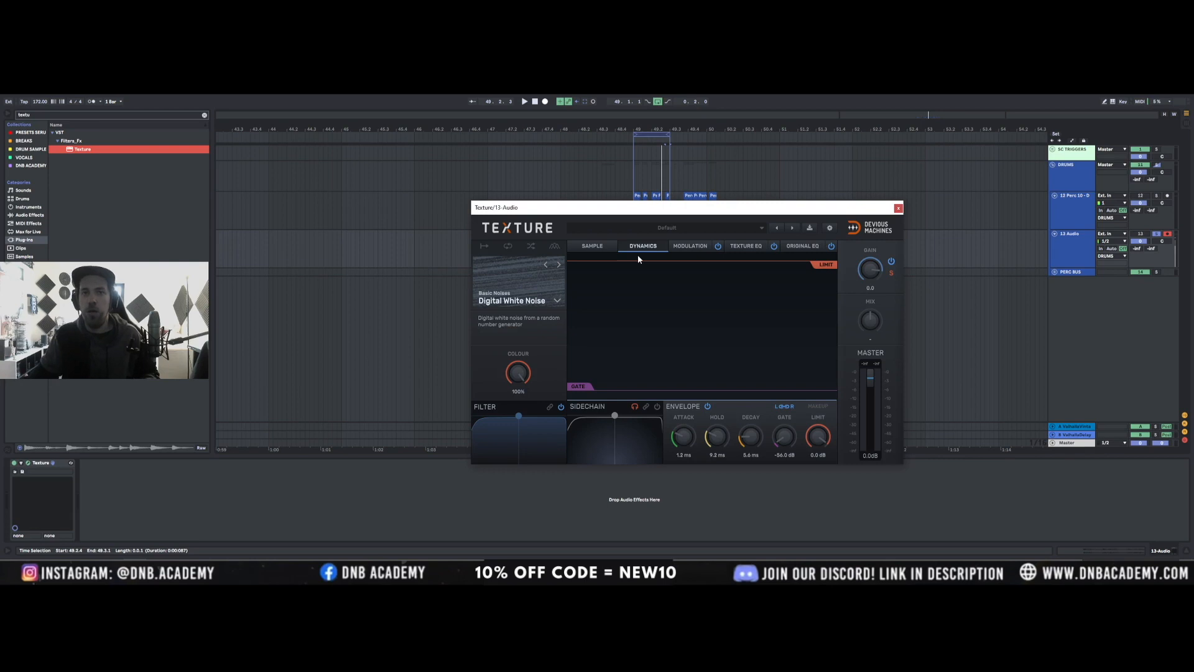
{"action": "left_click_drag", "start_coordinate": [685, 437], "coordinate": [686, 463]}
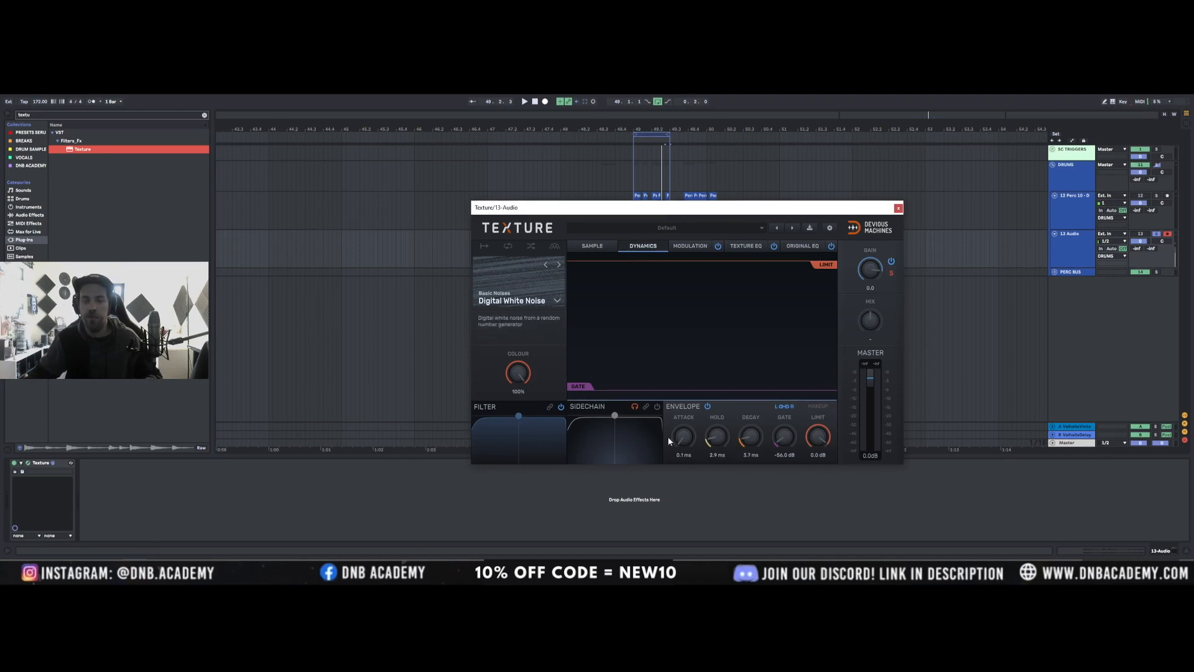
Load the Digital Noise texture from Basic Noises with gain 9.2, the mix at 30% wet and the colour at about 98%
{"action": "left_click", "coordinate": [532, 304]}
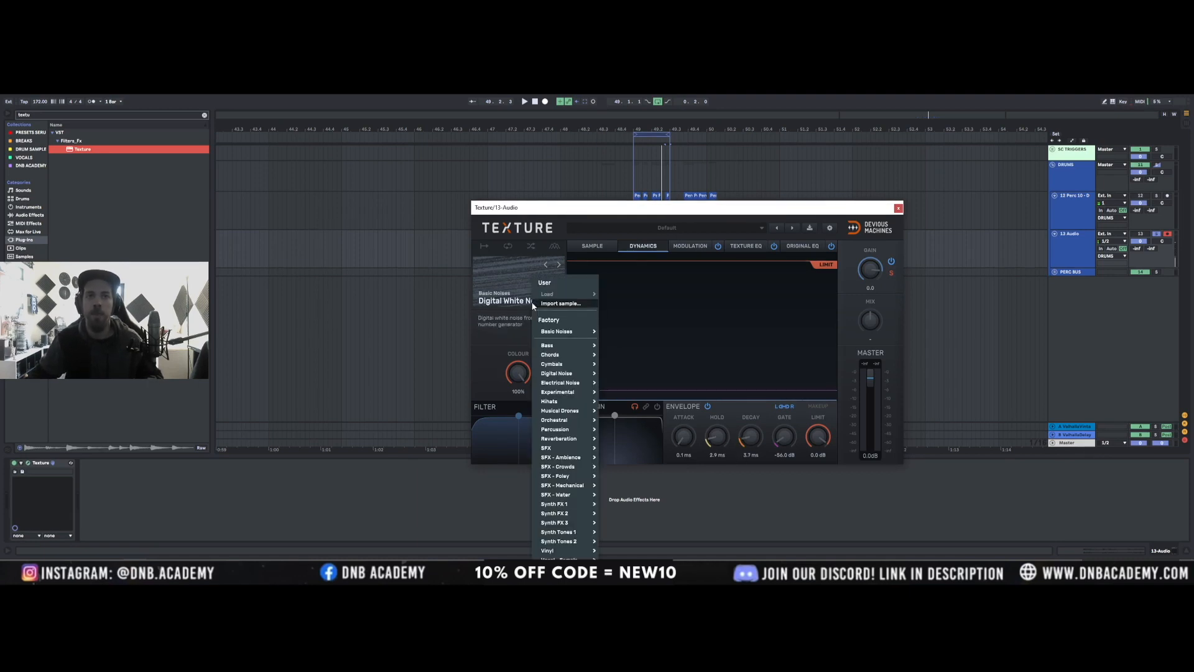
{"action": "mouse_move", "coordinate": [577, 374]}
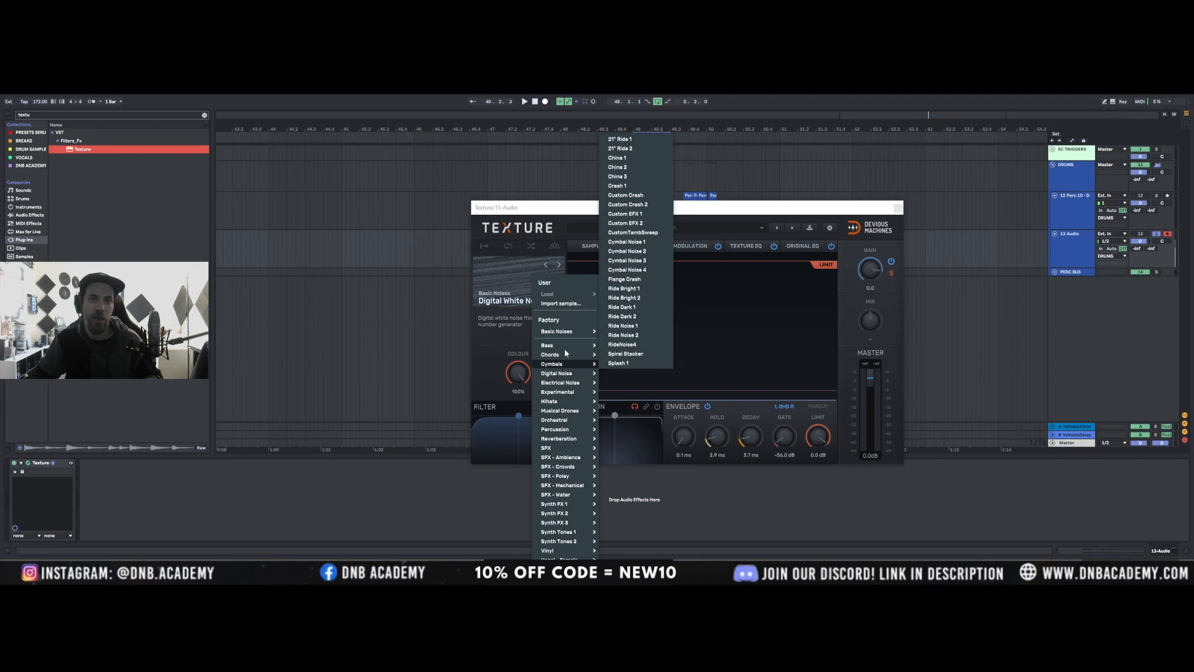
{"action": "mouse_move", "coordinate": [569, 333]}
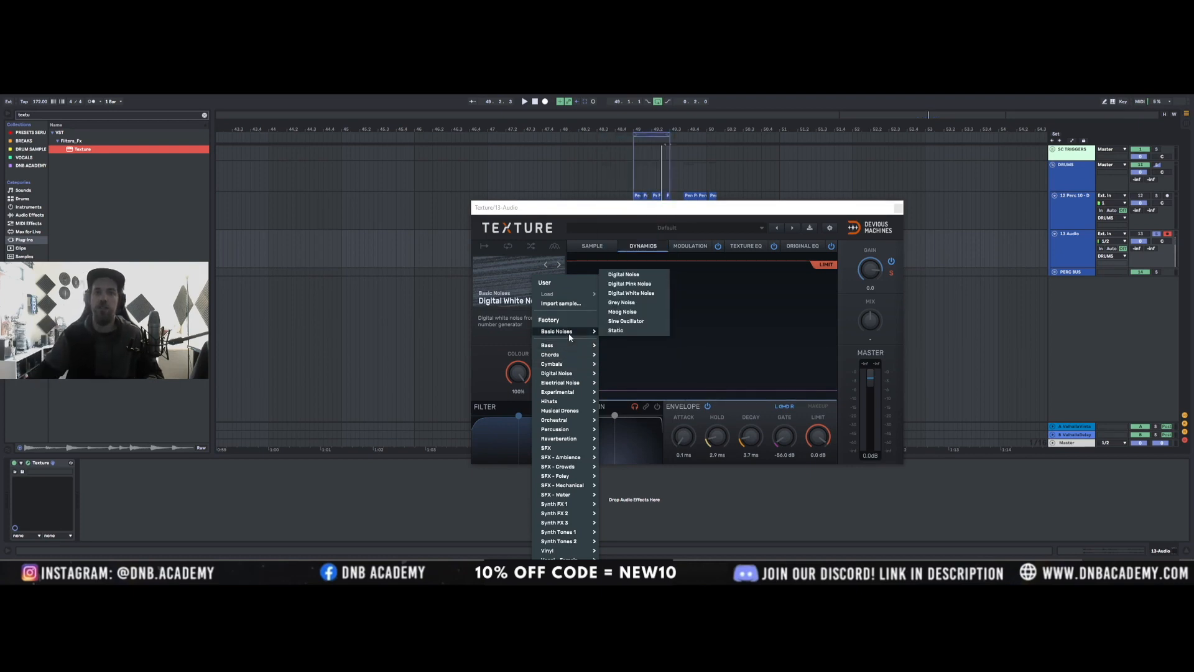
{"action": "left_click", "coordinate": [644, 279]}
{"action": "left_click_drag", "start_coordinate": [871, 320], "coordinate": [871, 331]}
{"action": "left_click_drag", "start_coordinate": [875, 273], "coordinate": [876, 250]}
{"action": "left_click_drag", "start_coordinate": [518, 376], "coordinate": [517, 378]}
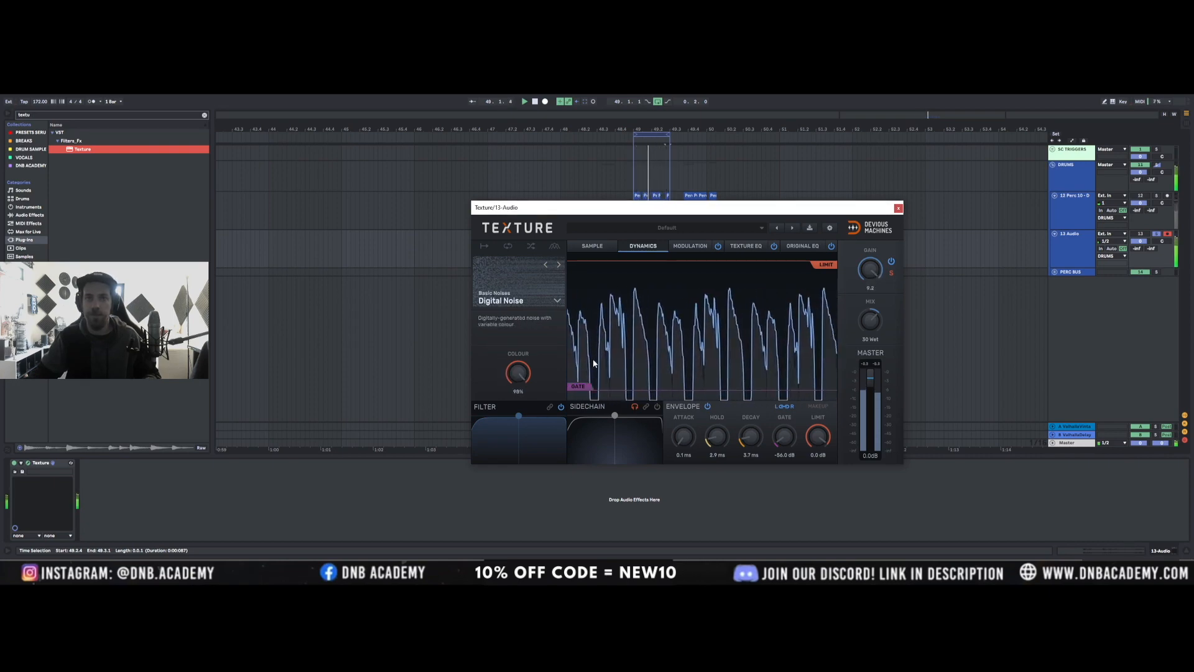
Switch the texture to Digital White Noise with 100% colour, a 13 ms decay and the mix at about 3% wet
{"action": "left_click", "coordinate": [560, 265]}
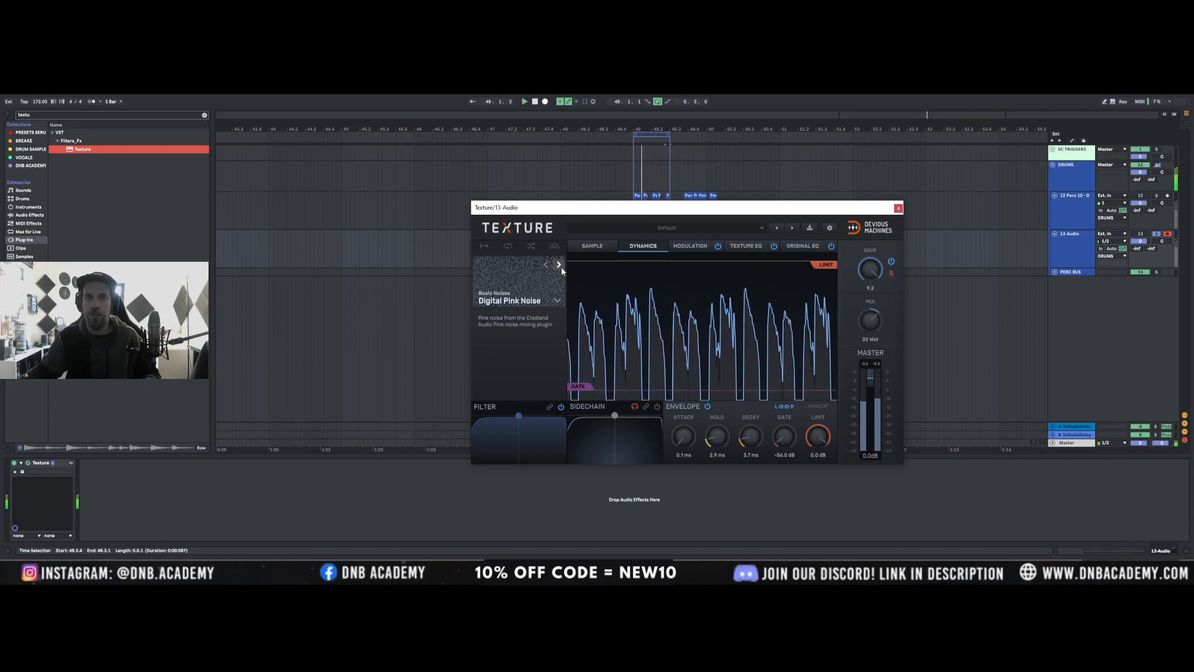
{"action": "left_click", "coordinate": [560, 266]}
{"action": "mouse_move", "coordinate": [512, 375]}
{"action": "left_mouse_down"}
{"action": "mouse_move", "coordinate": [512, 391]}
{"action": "mouse_move", "coordinate": [512, 369]}
{"action": "left_mouse_up"}
{"action": "left_click_drag", "start_coordinate": [870, 321], "coordinate": [870, 344]}
{"action": "left_click_drag", "start_coordinate": [754, 440], "coordinate": [754, 426]}
{"action": "mouse_move", "coordinate": [869, 319]}
{"action": "left_mouse_down"}
{"action": "mouse_move", "coordinate": [870, 386]}
{"action": "mouse_move", "coordinate": [870, 326]}
{"action": "left_mouse_up"}
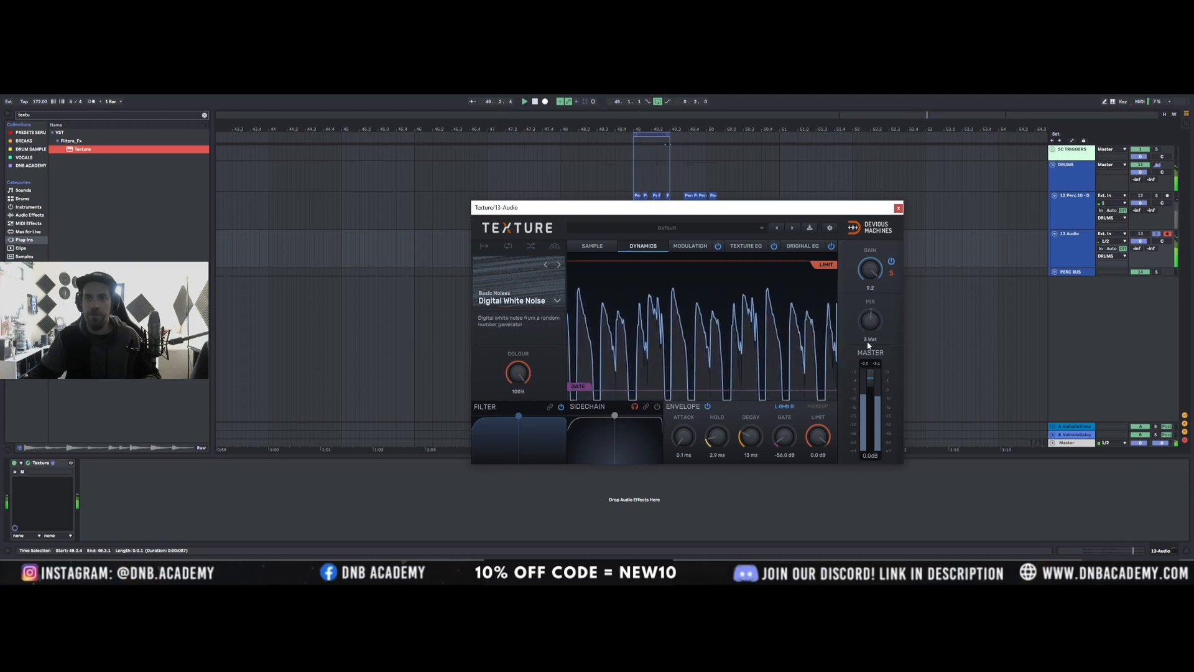
{"action": "left_click", "coordinate": [898, 209]}
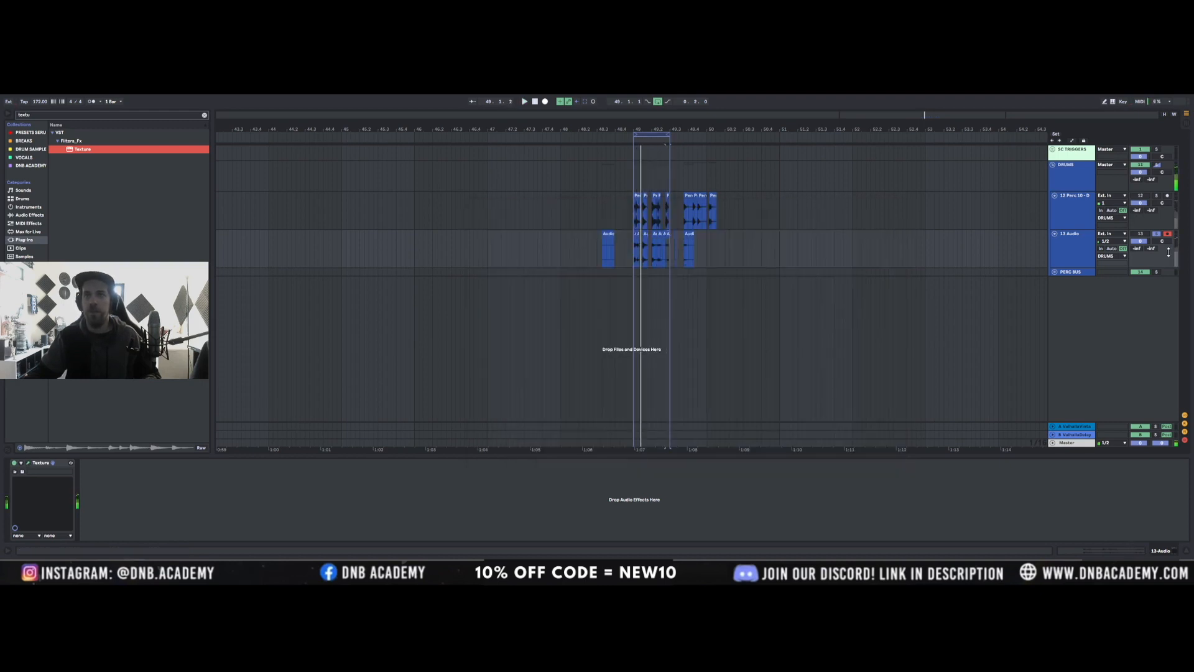
{"action": "left_click", "coordinate": [1065, 239]}
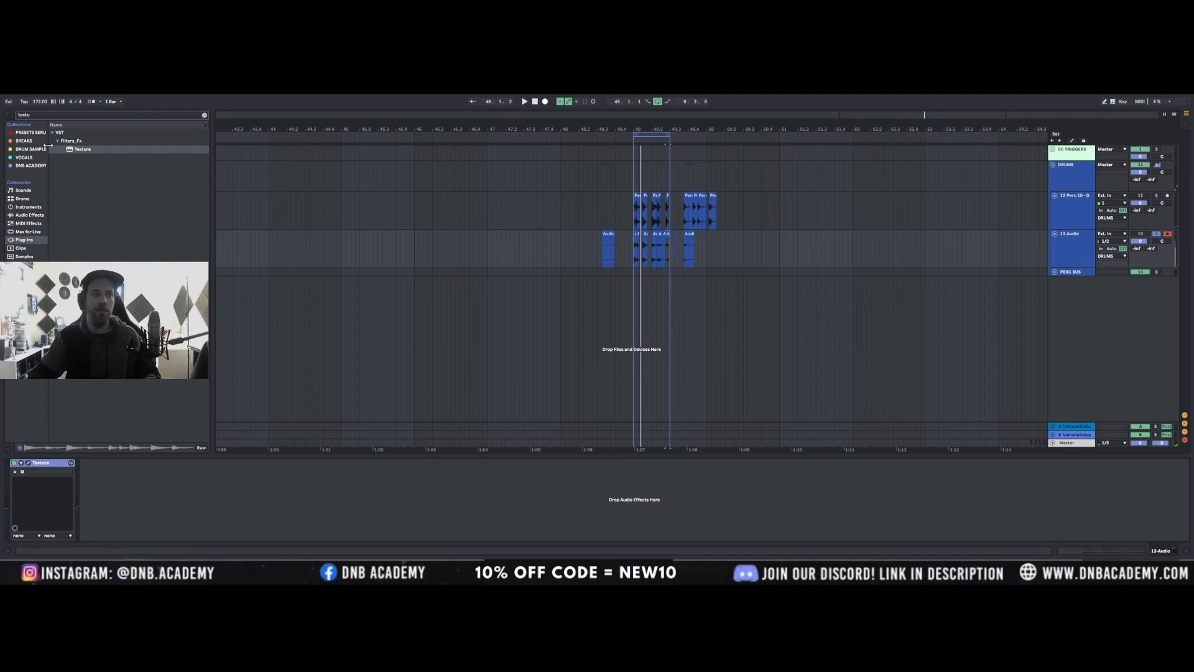
Find EQ Eight among the audio effects and add it after Texture on the 13 Audio track
{"action": "left_click", "coordinate": [38, 118]}
{"action": "key", "text": "BackSpace"}
{"action": "key", "text": "BackSpace"}
{"action": "key", "text": "BackSpace"}
{"action": "key", "text": "BackSpace"}
{"action": "key", "text": "BackSpace"}
{"action": "type", "text": "eq"}
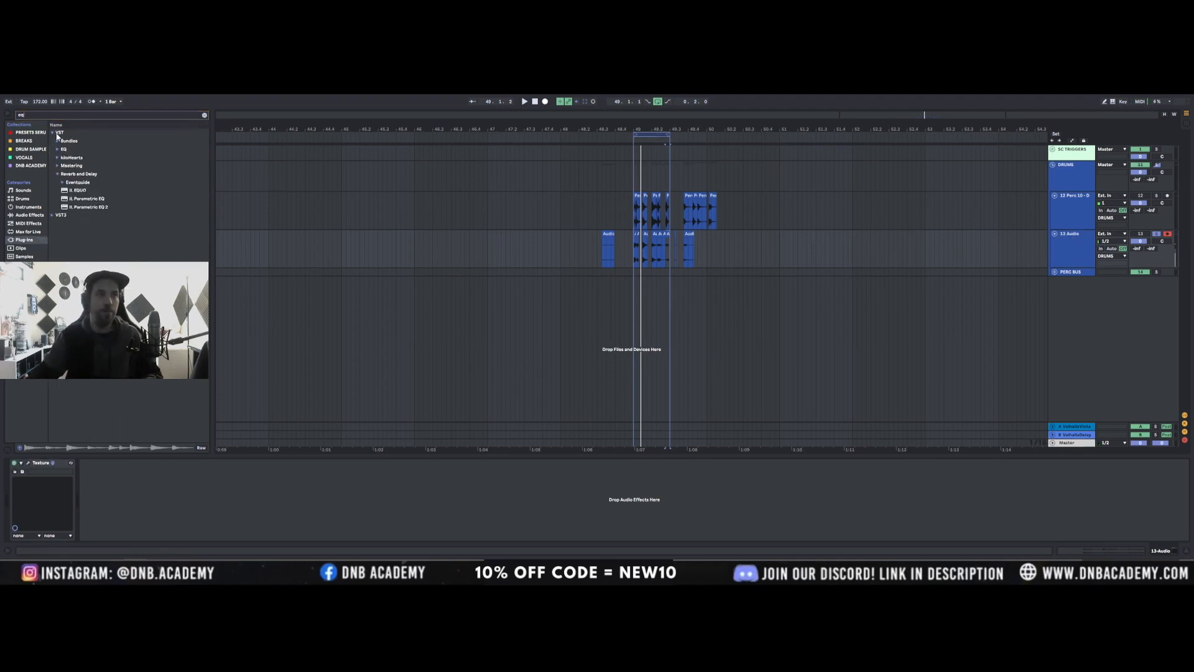
{"action": "left_click", "coordinate": [26, 215]}
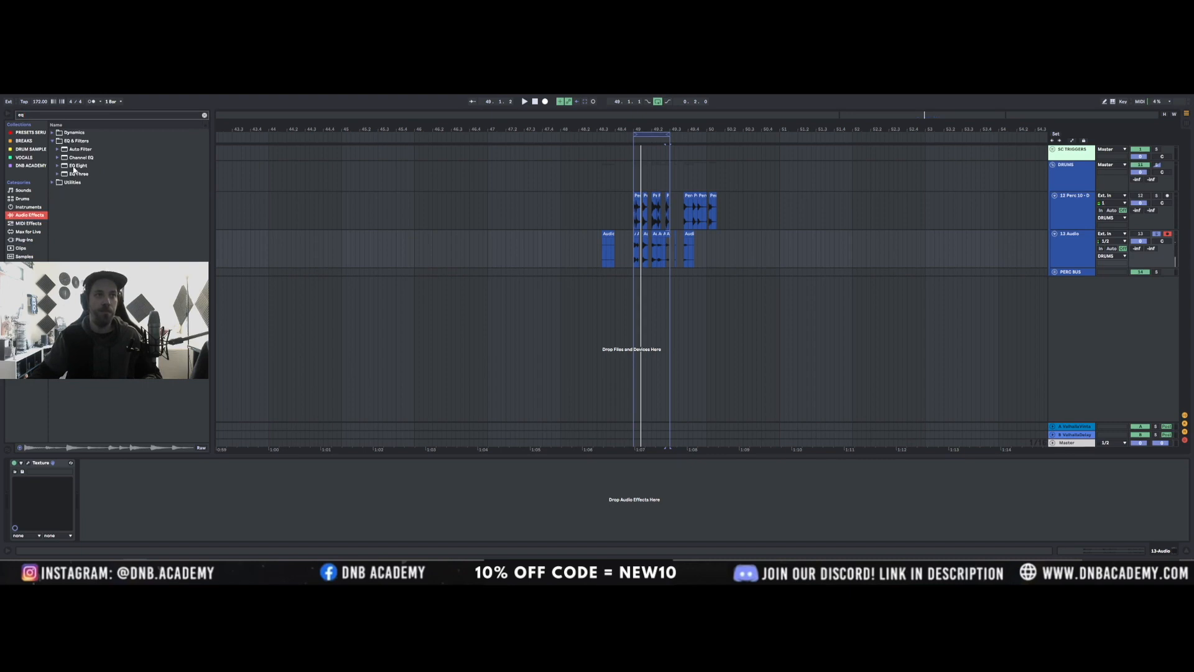
{"action": "left_click_drag", "start_coordinate": [73, 168], "coordinate": [185, 420]}
{"action": "left_click_drag", "start_coordinate": [176, 476], "coordinate": [175, 475]}
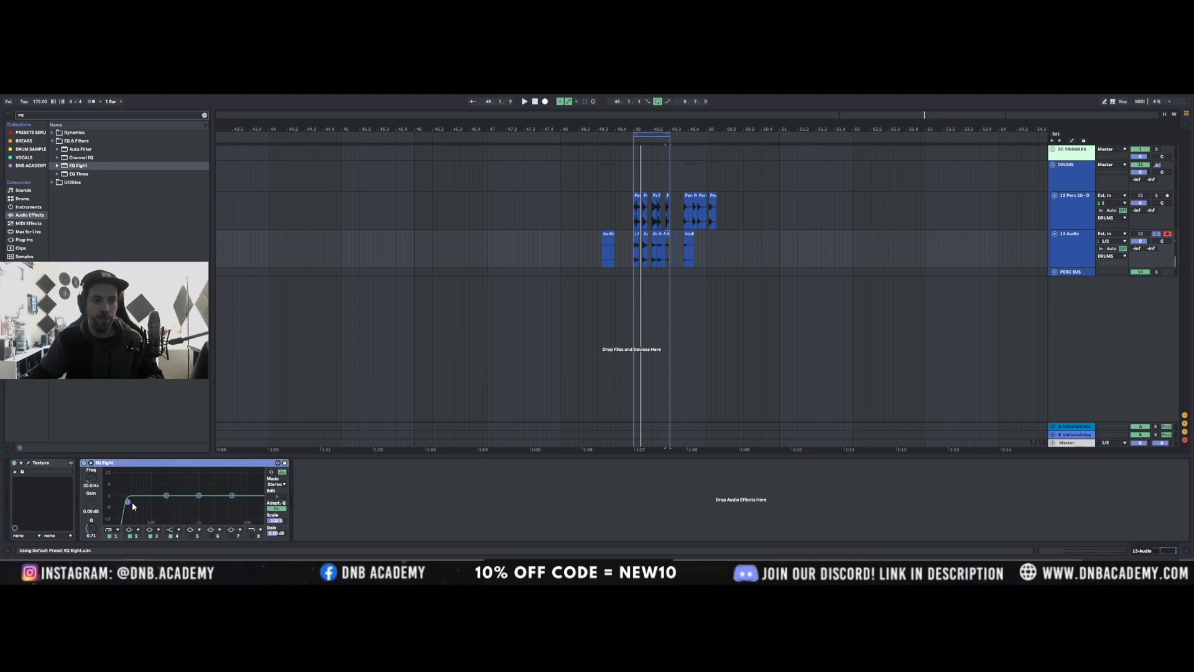
Audition the loop while raising EQ Eight's low cut to 147 Hz with a softer Q of about 0.39
{"action": "key", "text": "space"}
{"action": "left_click_drag", "start_coordinate": [128, 504], "coordinate": [160, 511]}
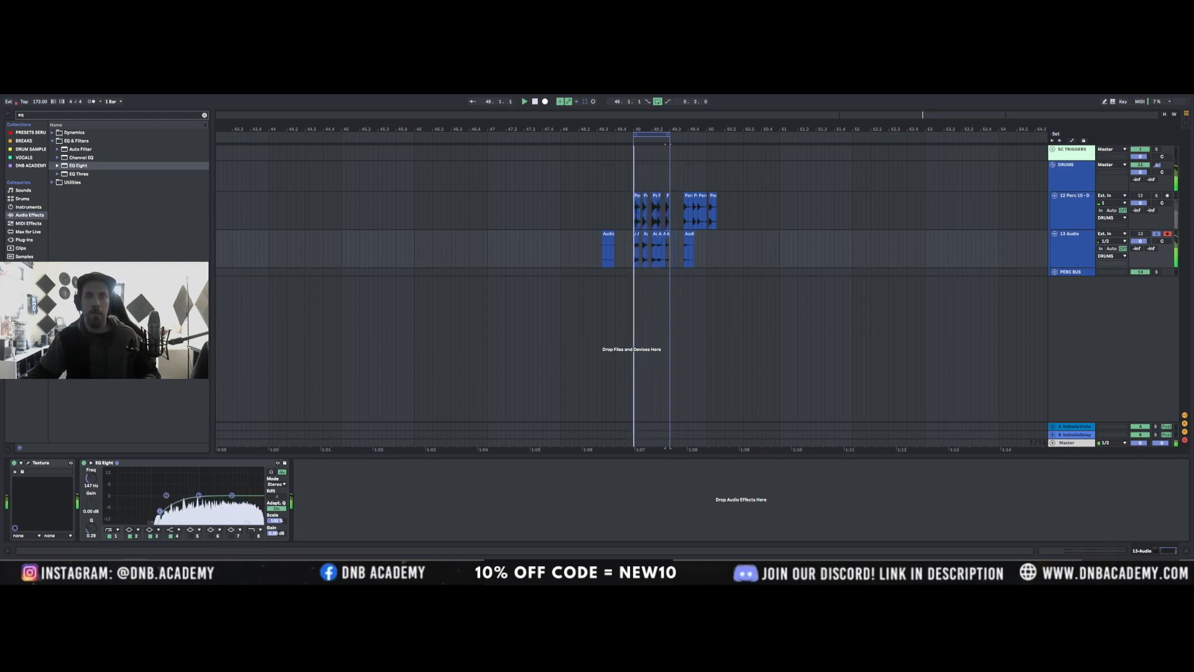
{"action": "key", "text": "space"}
Consolidate the 13 Audio clips between 49.1.1 and 49.3.1 into a single clip
{"action": "left_click", "coordinate": [670, 254]}
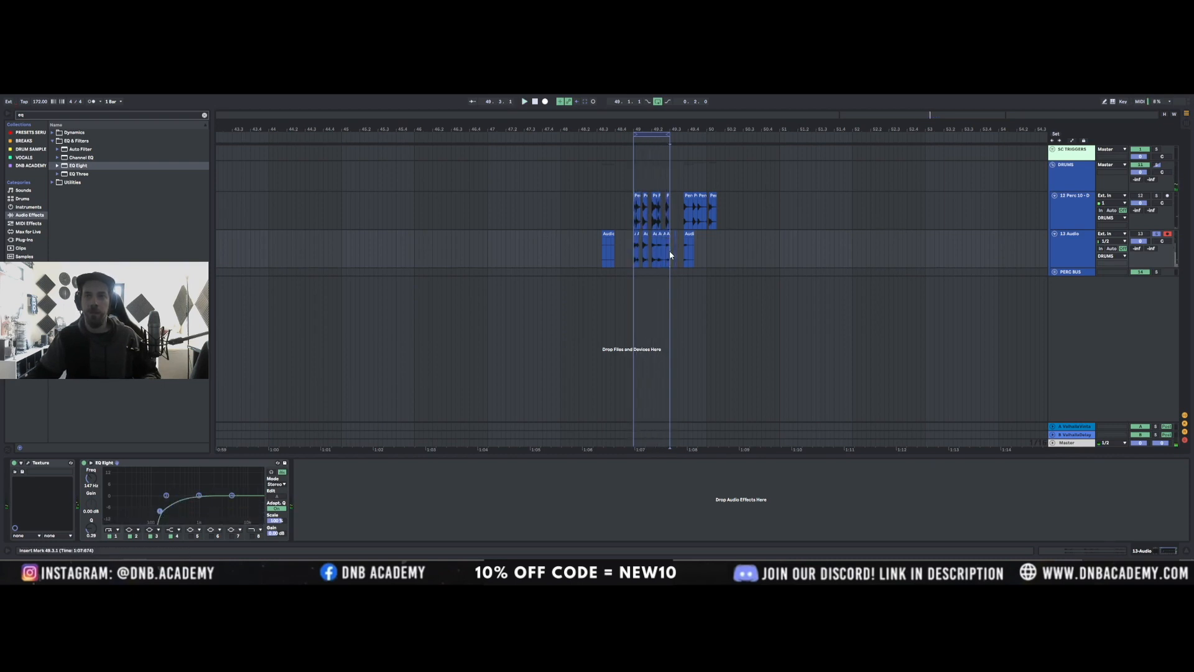
{"action": "left_click_drag", "start_coordinate": [670, 253], "coordinate": [640, 242]}
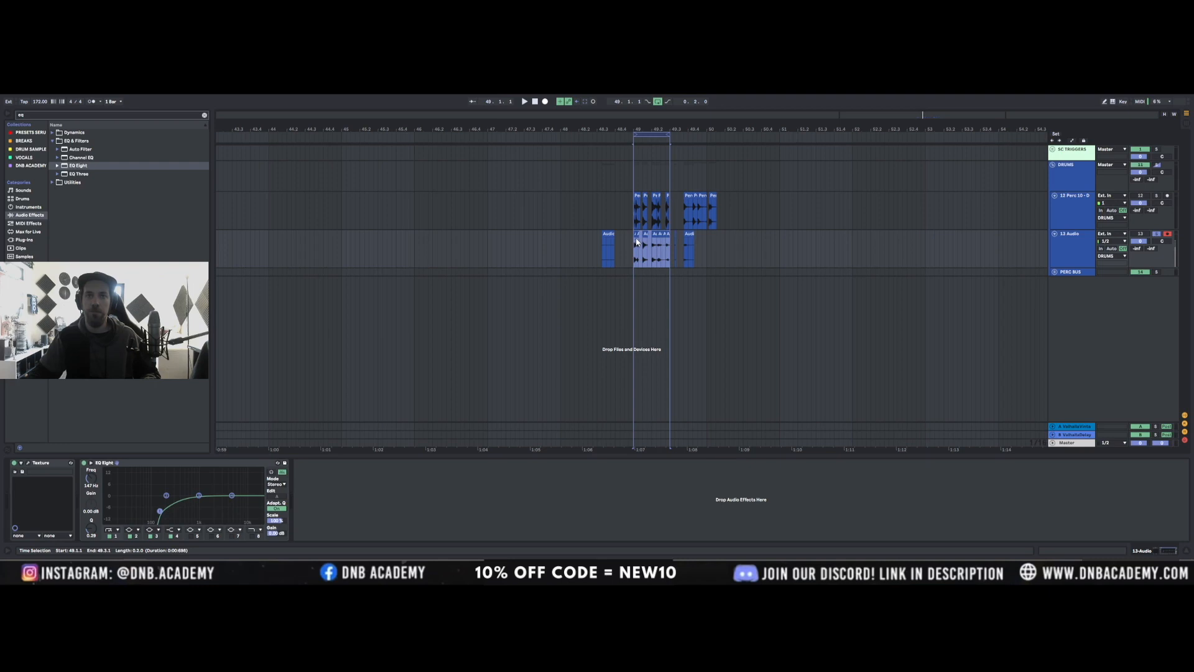
{"action": "right_click", "coordinate": [647, 242]}
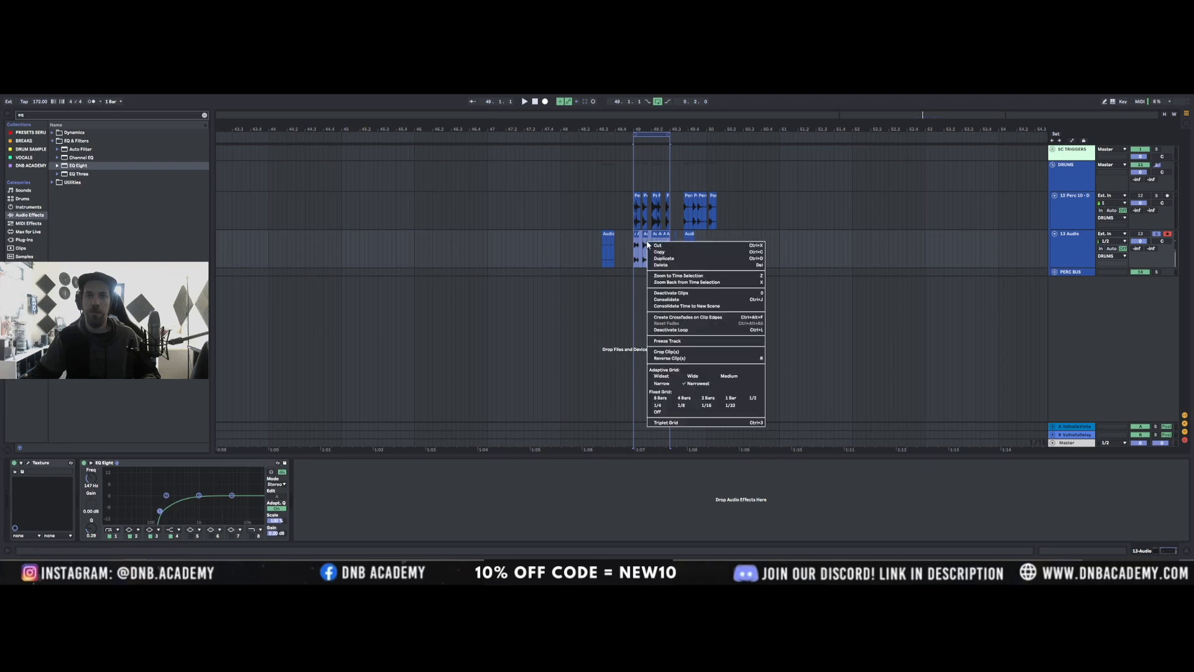
{"action": "left_click", "coordinate": [684, 299]}
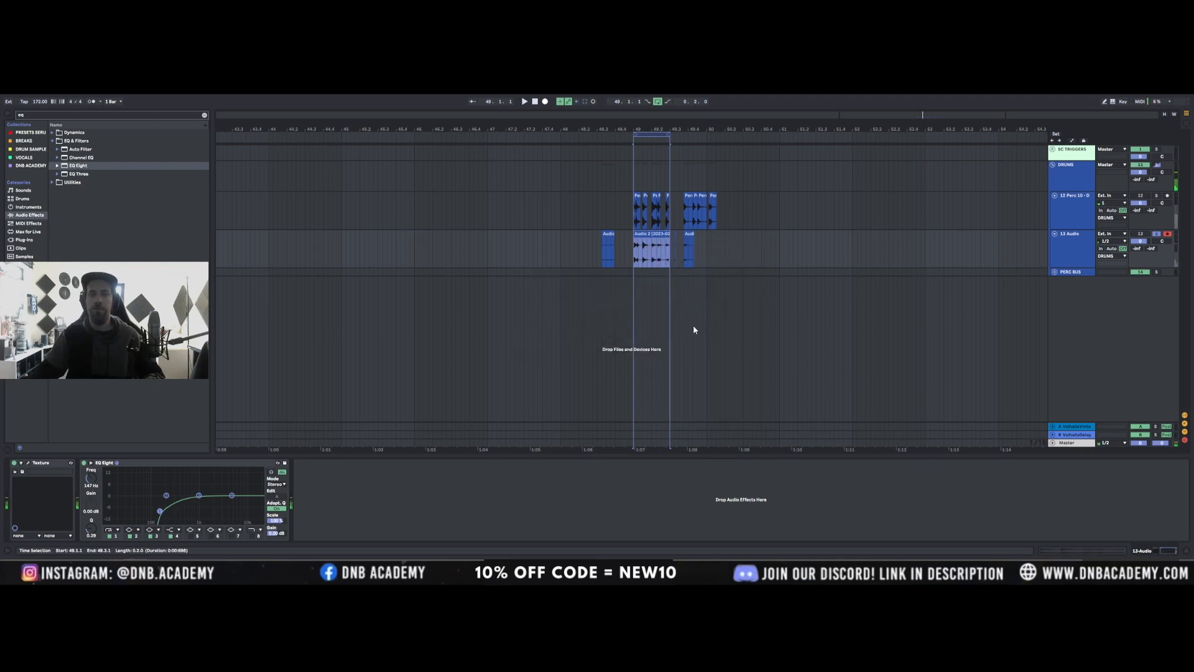
Try a much lower Beats transient envelope on the consolidated clip during playback, and restore it to 100
{"action": "double_click", "coordinate": [645, 236]}
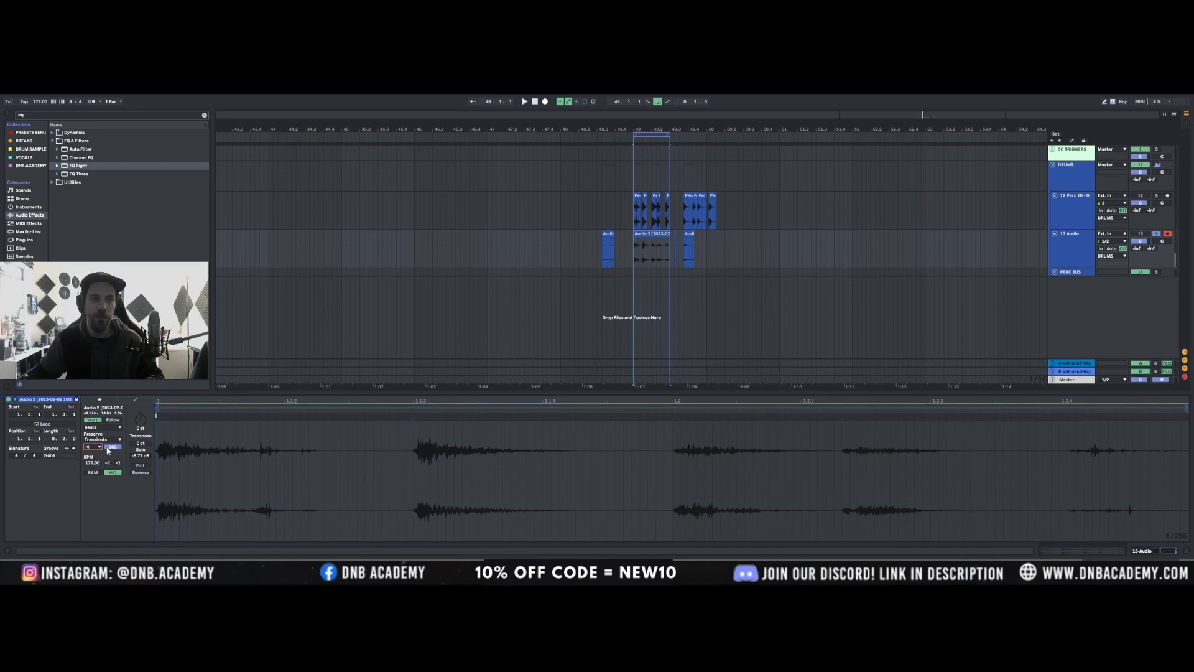
{"action": "key", "text": "space"}
{"action": "left_click_drag", "start_coordinate": [109, 448], "coordinate": [109, 506]}
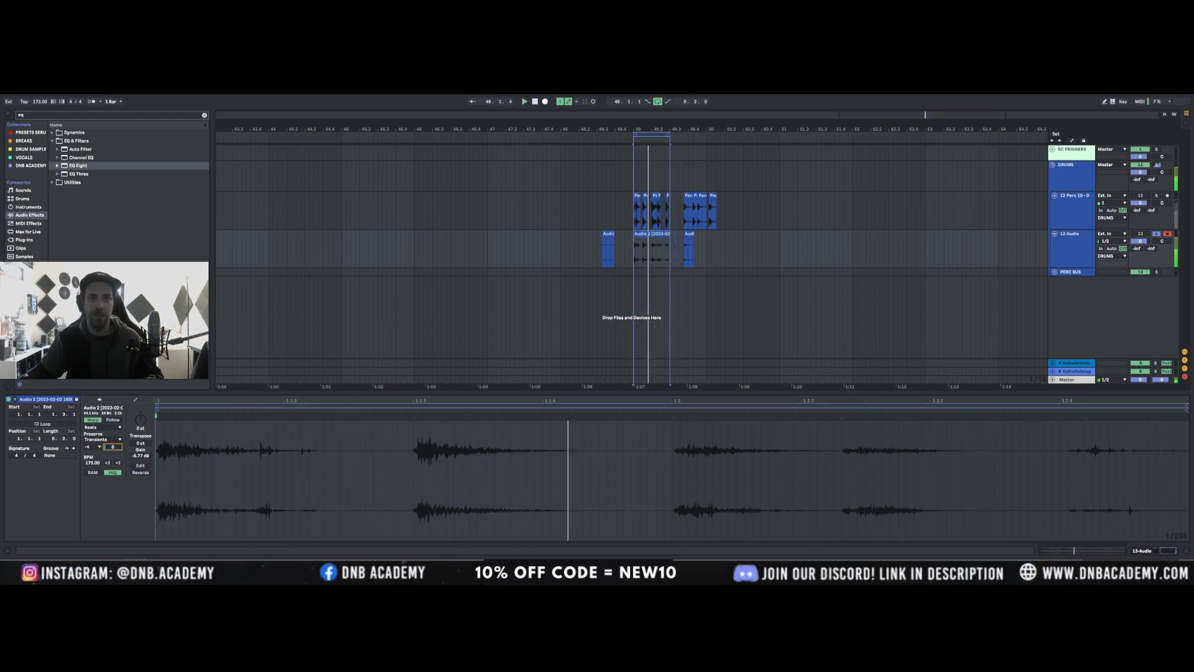
{"action": "left_click_drag", "start_coordinate": [109, 507], "coordinate": [109, 446]}
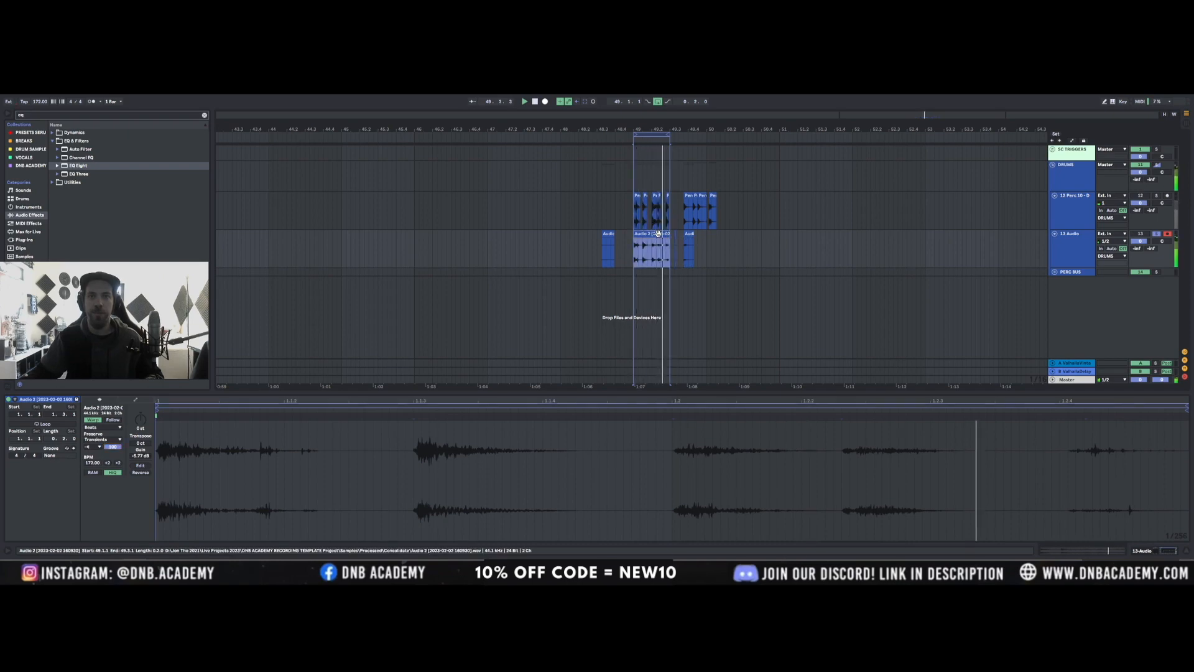
Compare the original Perc 10 track with the resampled 13 Audio track by soloing each during playback
{"action": "left_click", "coordinate": [1073, 212]}
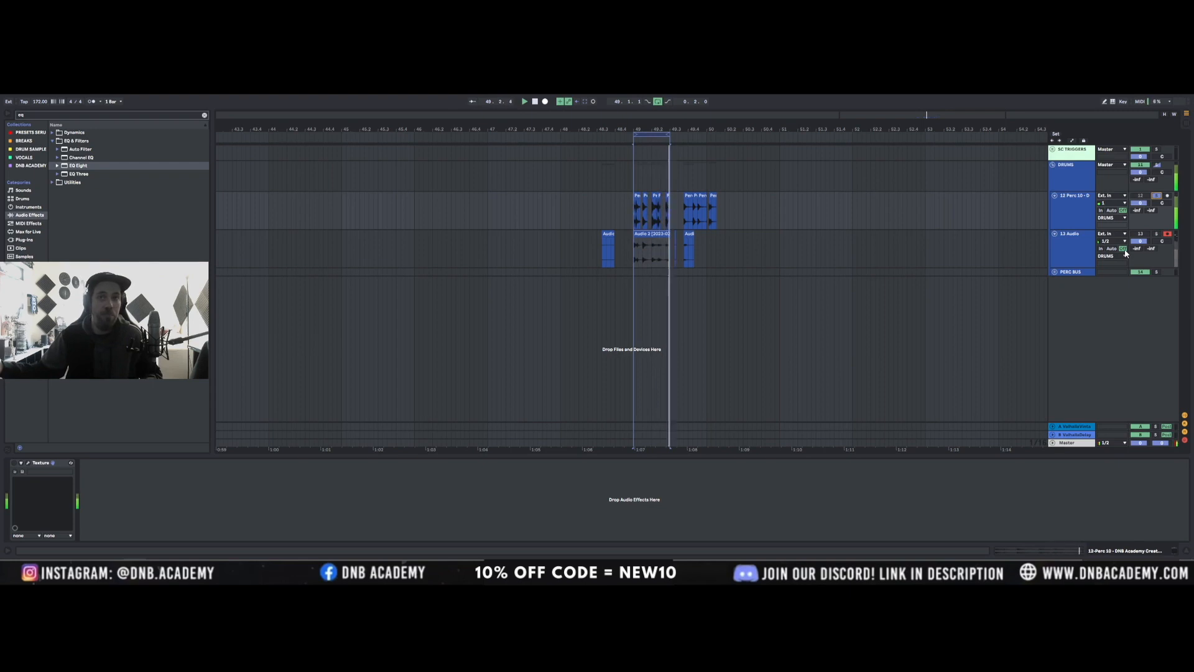
{"action": "left_click", "coordinate": [1155, 234]}
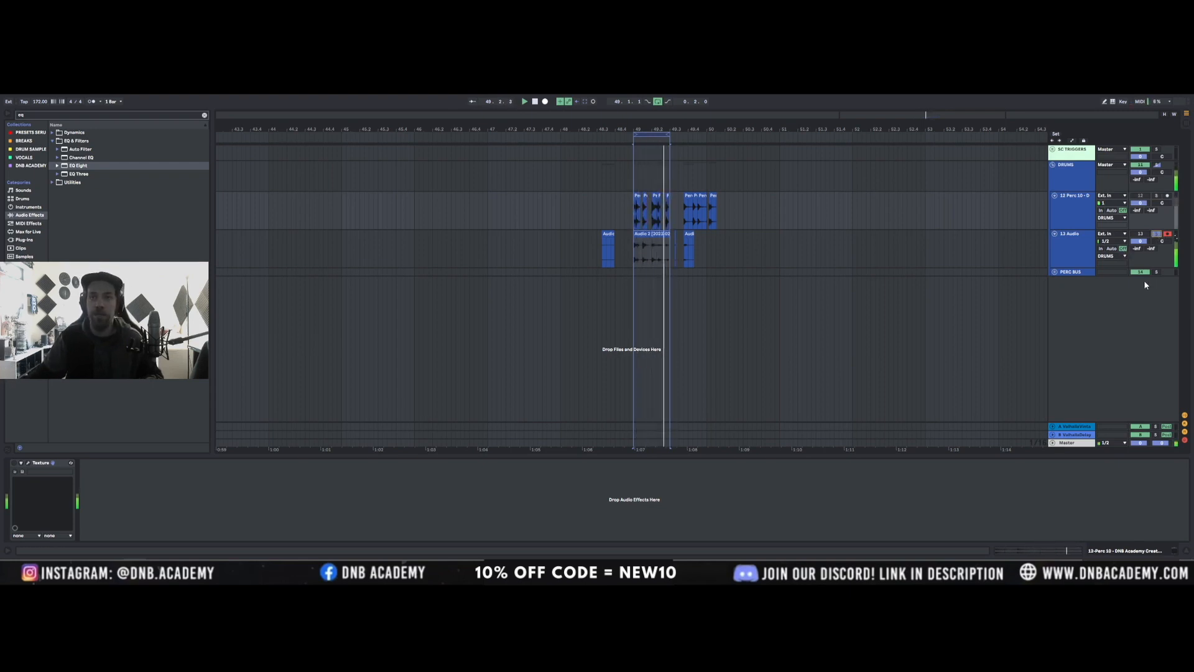